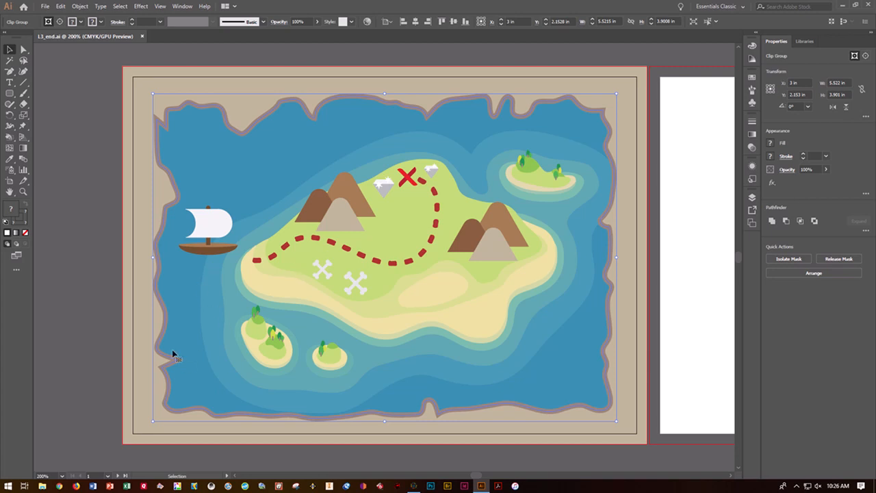
Create a new print document in inches, 6 in wide by 4.25 in high, landscape, with two artboards.
{"action": "left_click", "coordinate": [45, 7]}
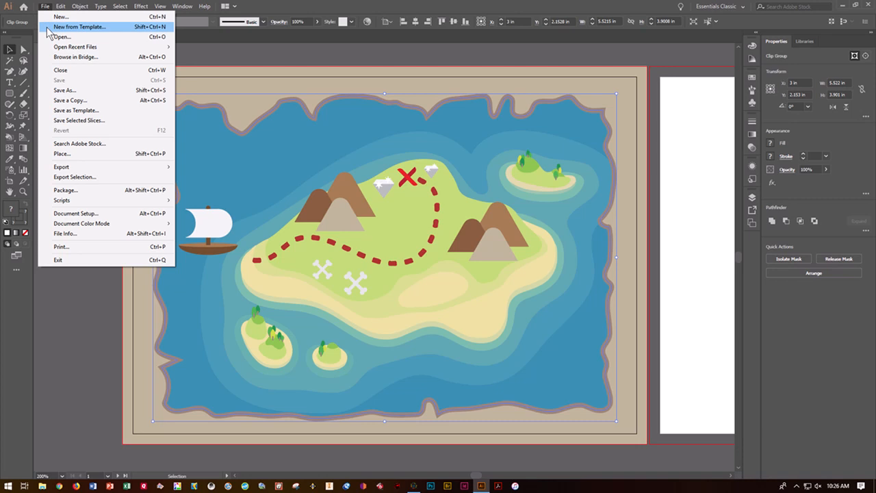
{"action": "left_click", "coordinate": [60, 17]}
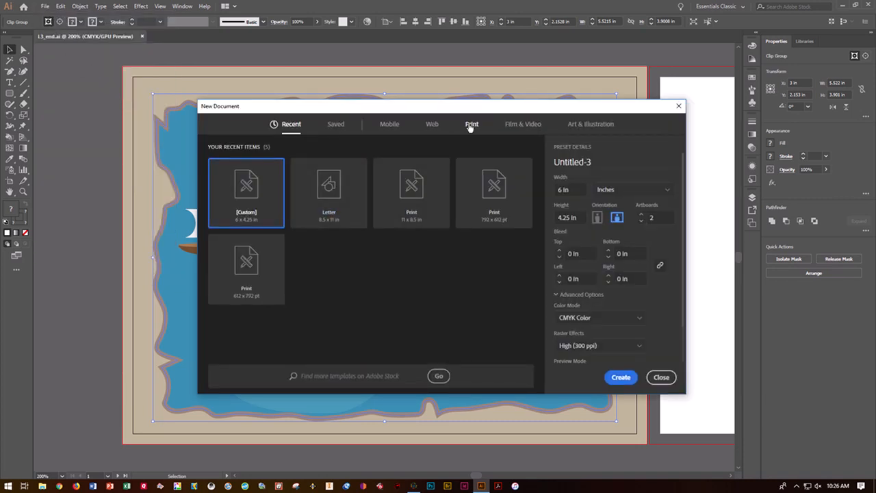
{"action": "left_click", "coordinate": [471, 126]}
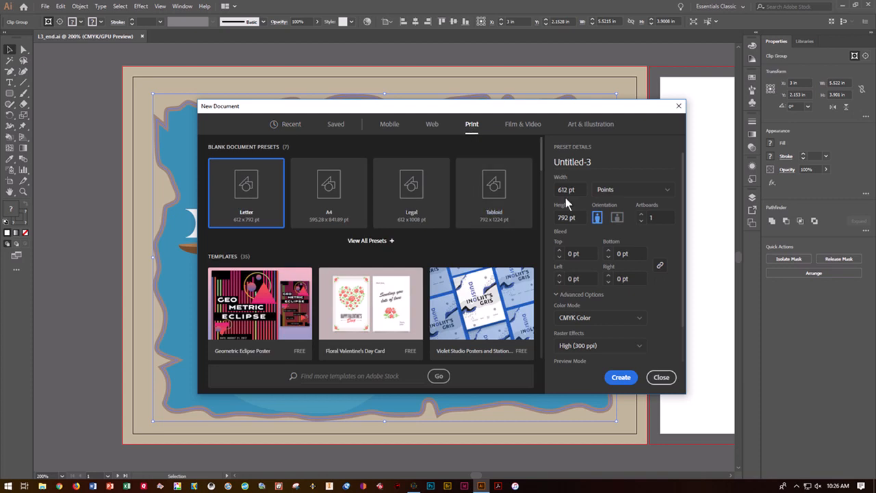
{"action": "left_click", "coordinate": [603, 195]}
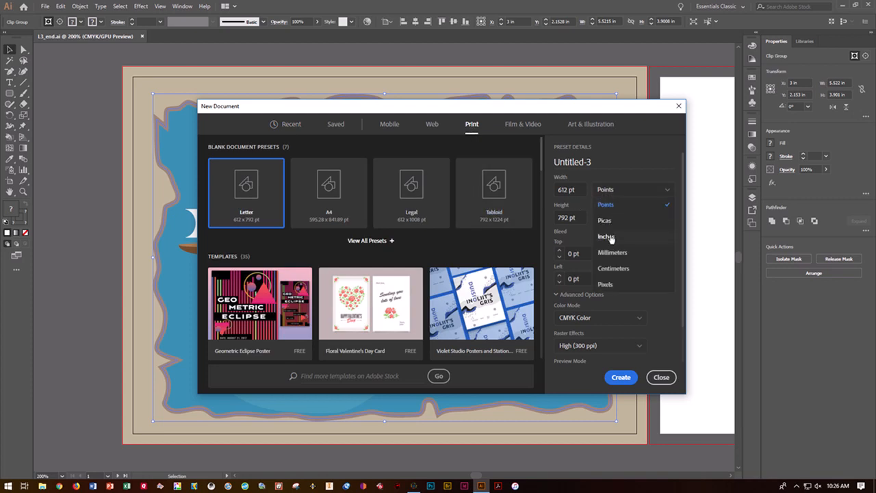
{"action": "left_click", "coordinate": [605, 235]}
{"action": "left_click", "coordinate": [581, 192]}
{"action": "type", "text": "6"}
{"action": "left_click", "coordinate": [576, 220]}
{"action": "type", "text": "4.25"}
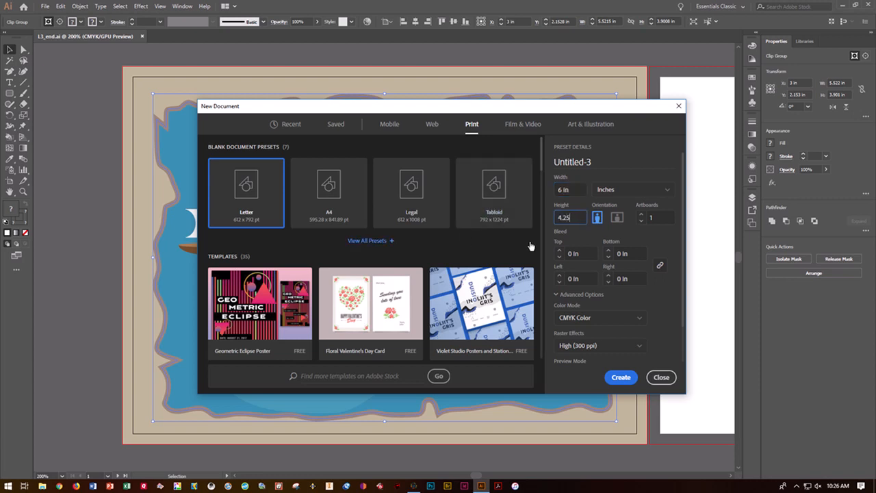
{"action": "left_click", "coordinate": [618, 218]}
{"action": "left_click", "coordinate": [640, 214]}
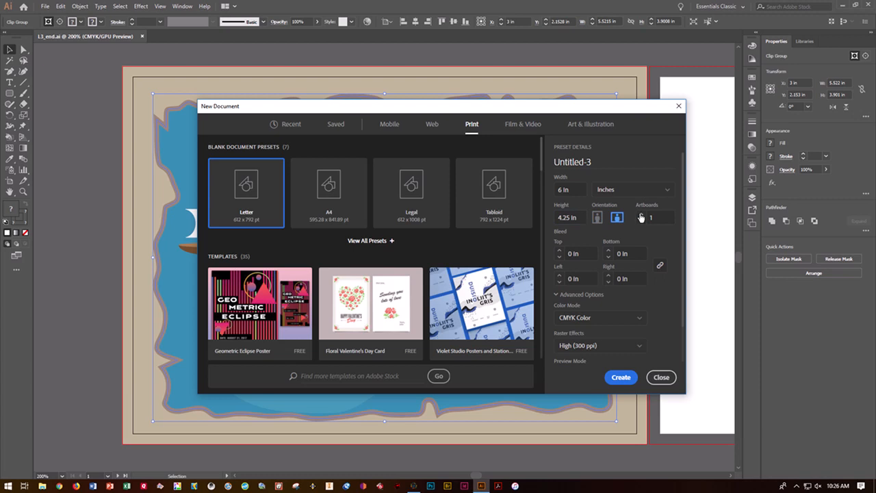
{"action": "left_click", "coordinate": [621, 377]}
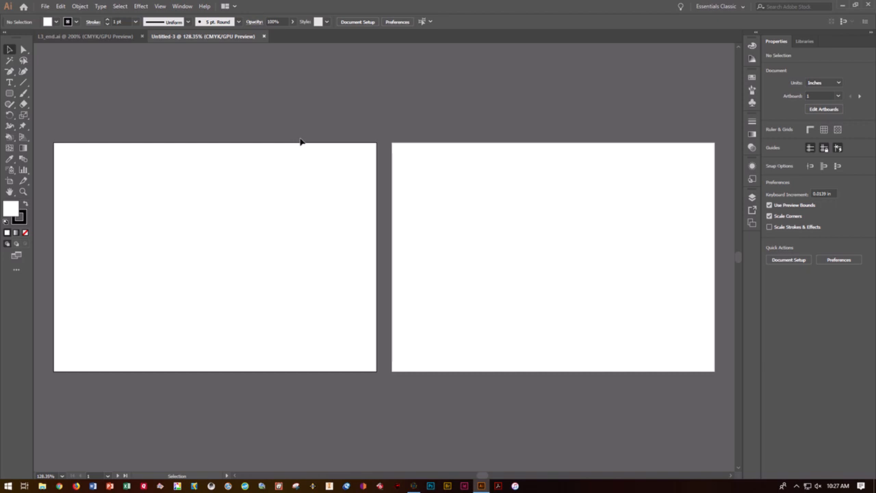
Save the document as "postcard" in the Lessons > Lesson03 folder, replacing the existing file and keeping the default Illustrator options.
{"action": "left_click", "coordinate": [44, 6]}
{"action": "left_click", "coordinate": [80, 91]}
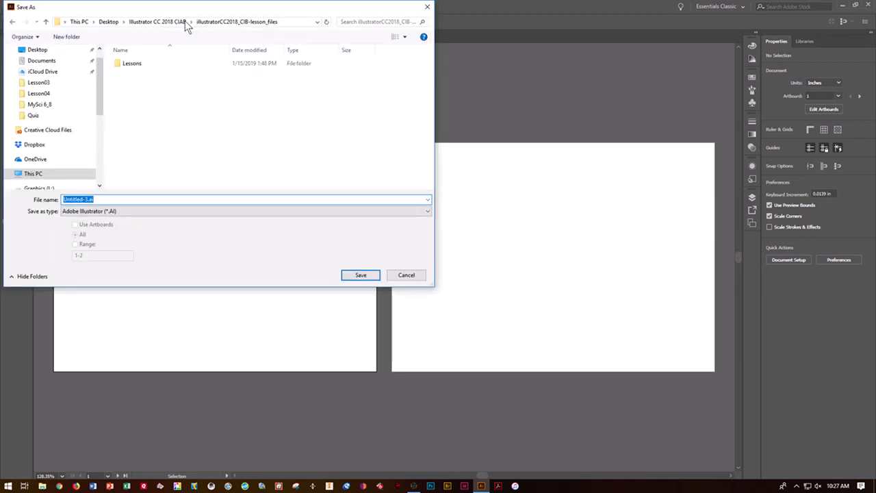
{"action": "double_click", "coordinate": [131, 64]}
{"action": "left_click", "coordinate": [138, 113]}
{"action": "double_click", "coordinate": [138, 113]}
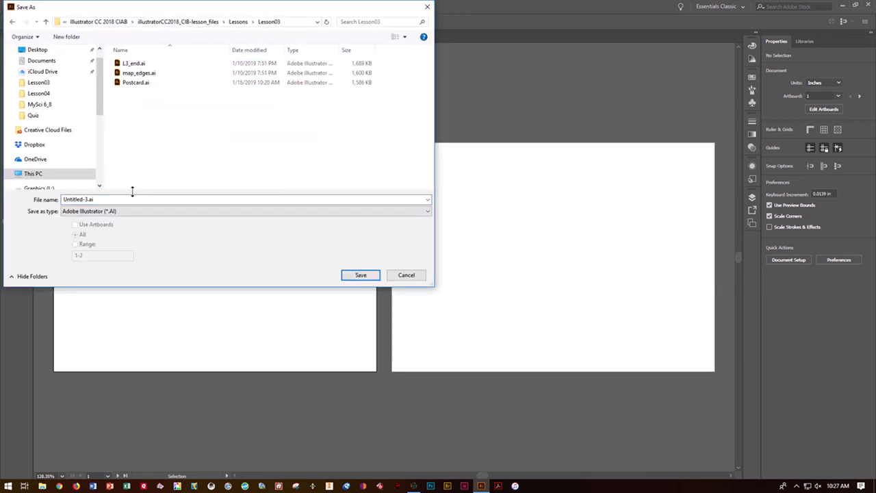
{"action": "type", "text": "postcar"}
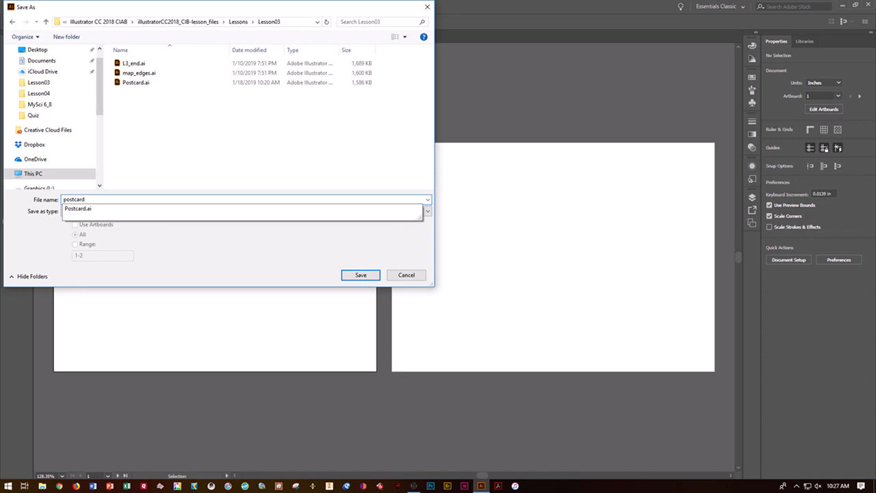
{"action": "type", "text": "d"}
{"action": "key", "text": "Return"}
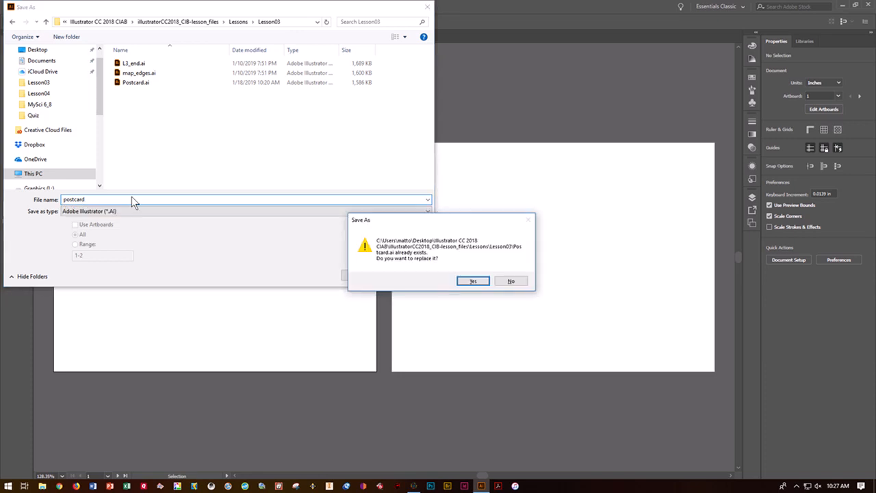
{"action": "left_click", "coordinate": [477, 280]}
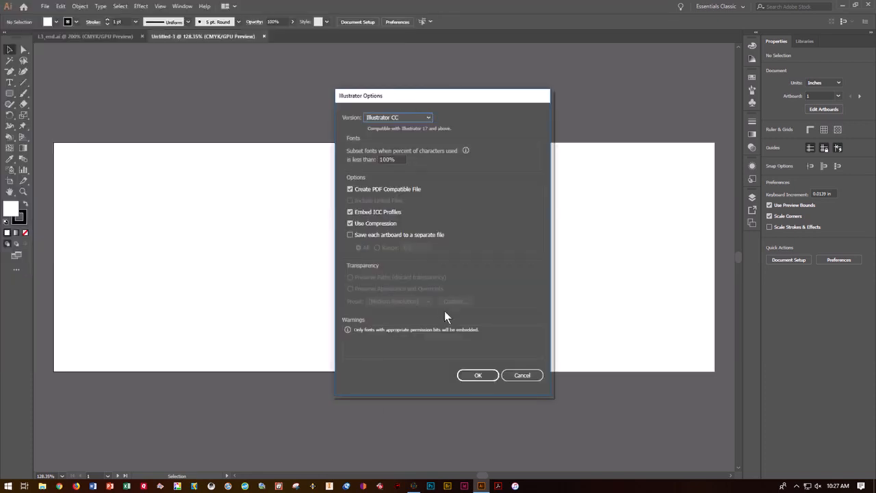
{"action": "left_click", "coordinate": [468, 375]}
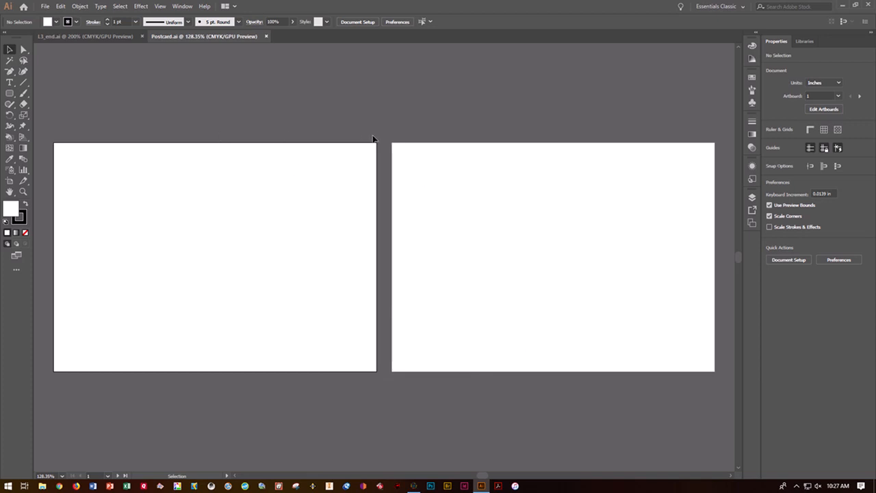
Set a linked bleed of 0.125 in on all four sides in the document setup.
{"action": "left_click", "coordinate": [789, 259]}
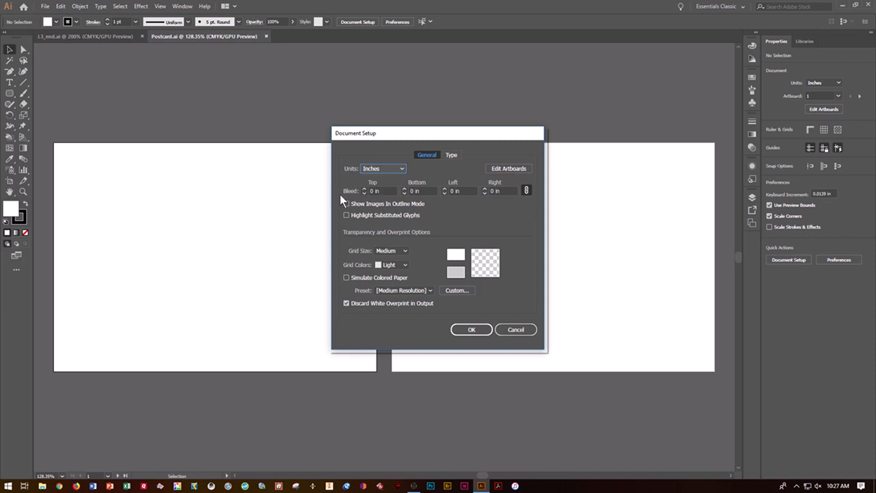
{"action": "left_click", "coordinate": [526, 190]}
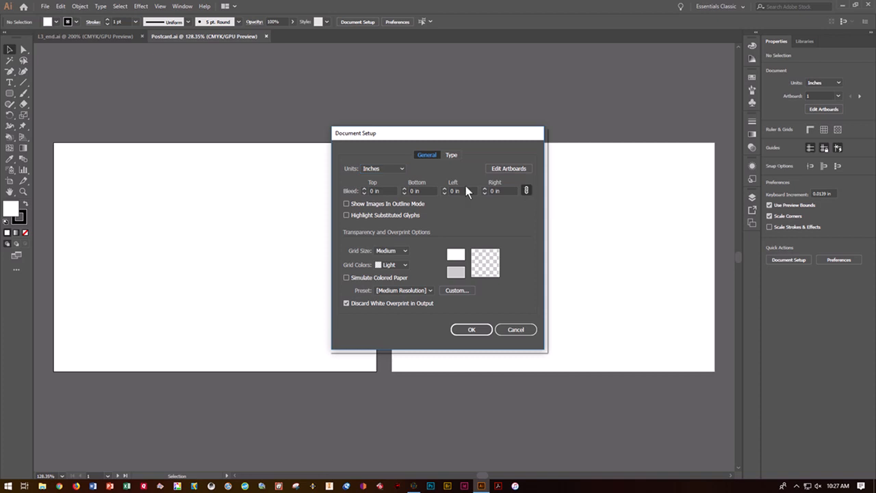
{"action": "left_click", "coordinate": [365, 189]}
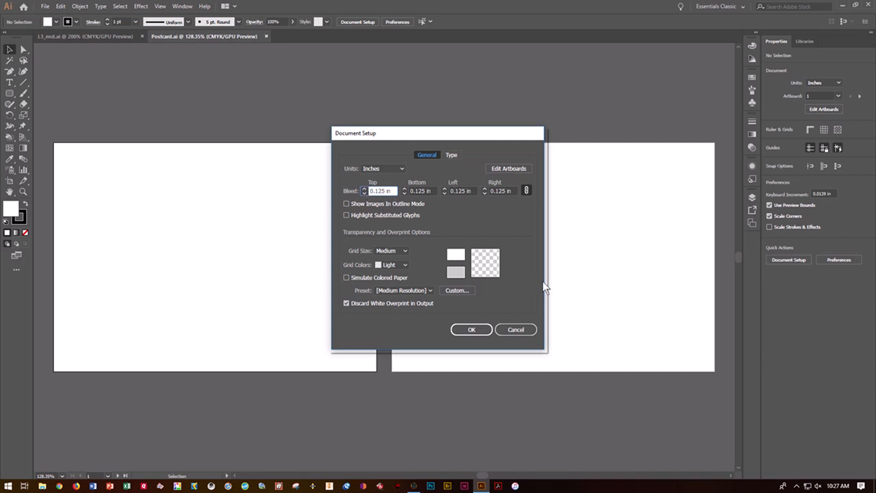
{"action": "left_click", "coordinate": [487, 329]}
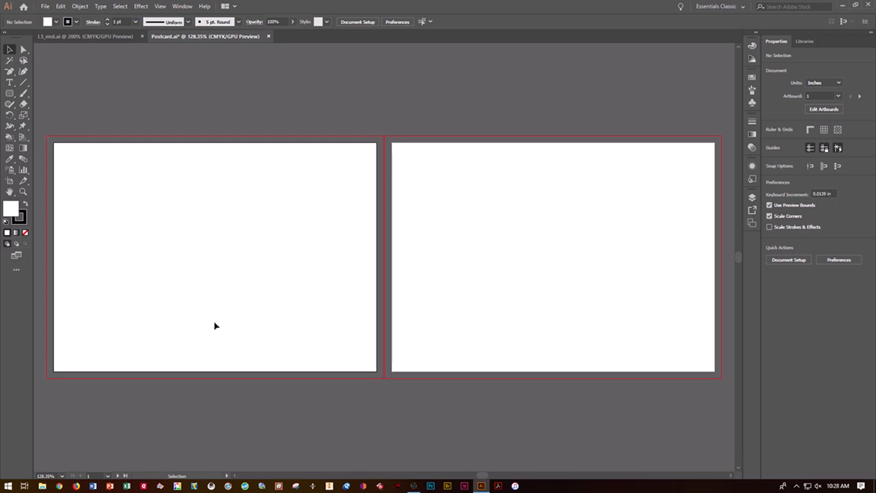
Examine the red X marker on the finished map in L3_end.ai, and return to the postcard document.
{"action": "left_click", "coordinate": [160, 7]}
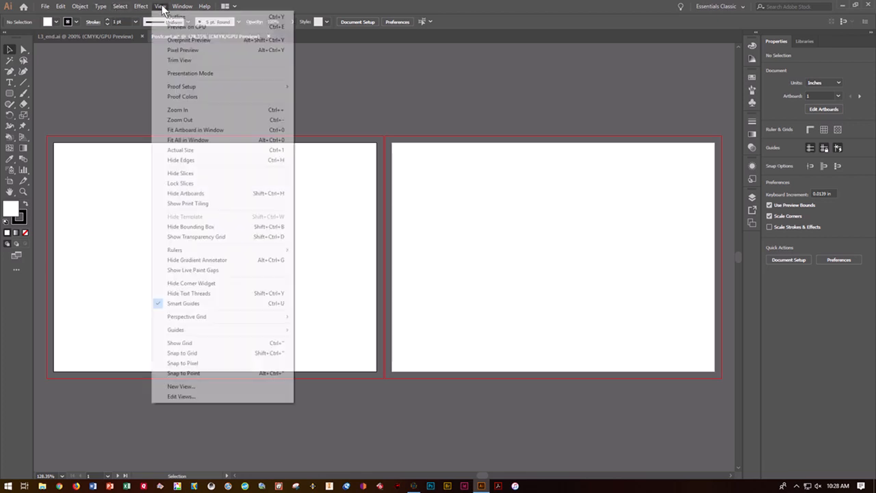
{"action": "left_click", "coordinate": [210, 130]}
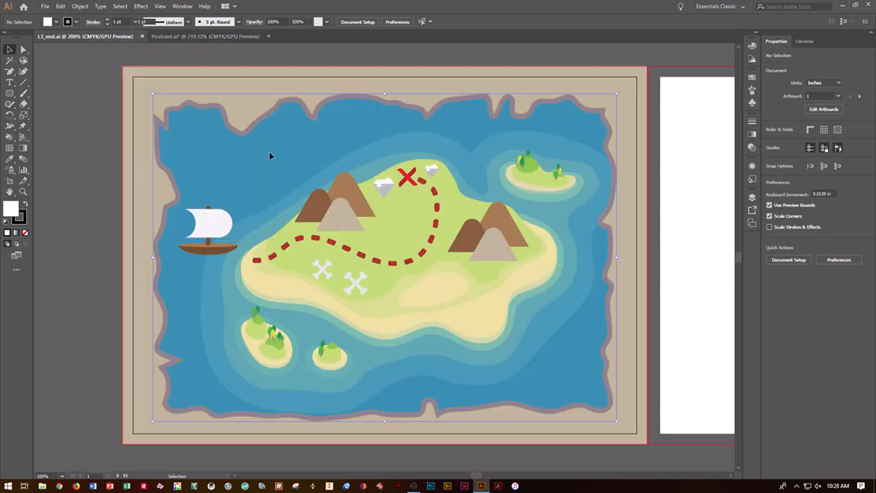
{"action": "left_click", "coordinate": [124, 38]}
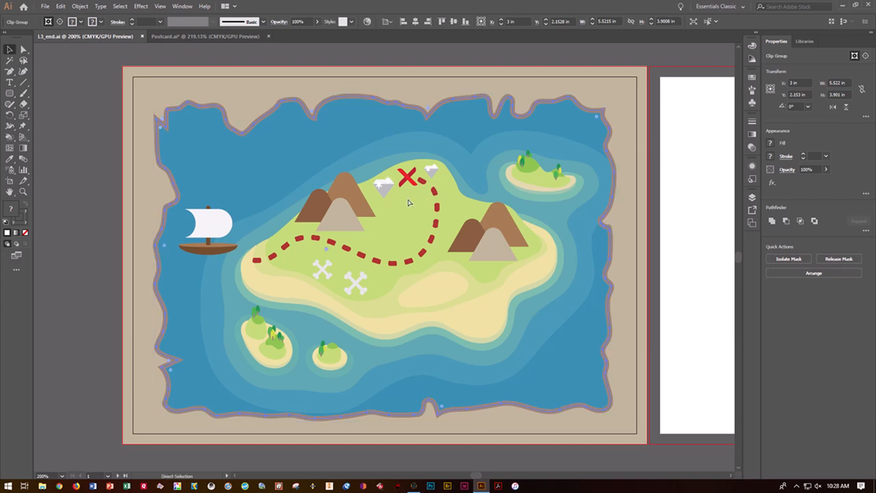
{"action": "key", "text": "ctrl+plus"}
{"action": "key", "text": "ctrl+plus"}
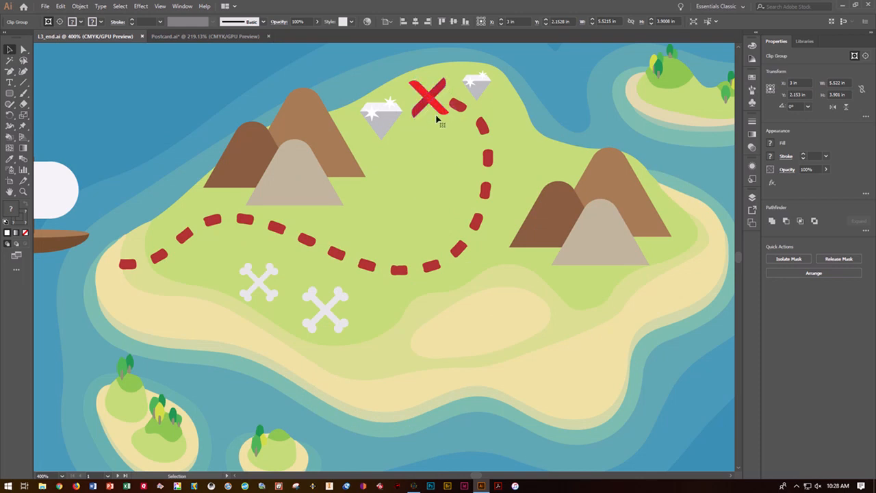
{"action": "left_click", "coordinate": [192, 38]}
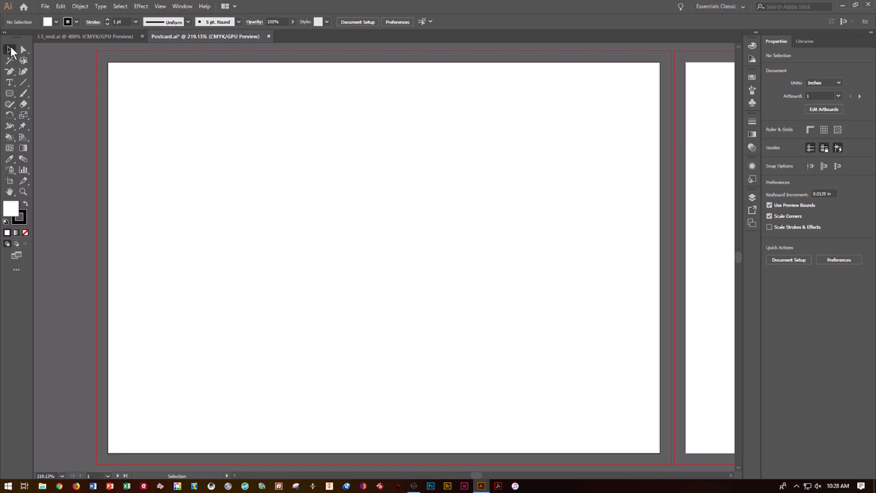
Draw a tall, narrow rectangle about 0.515 in wide and 2.162 in high on the left part of the first artboard.
{"action": "left_click", "coordinate": [11, 93]}
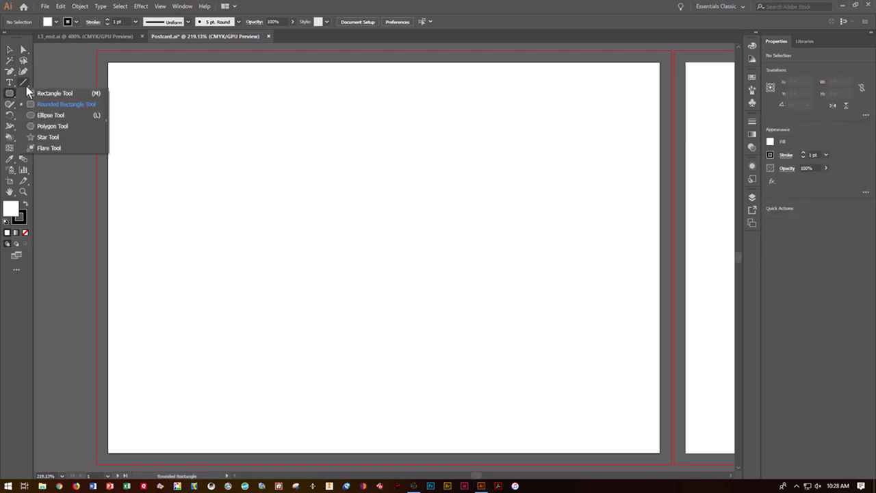
{"action": "left_click", "coordinate": [37, 91]}
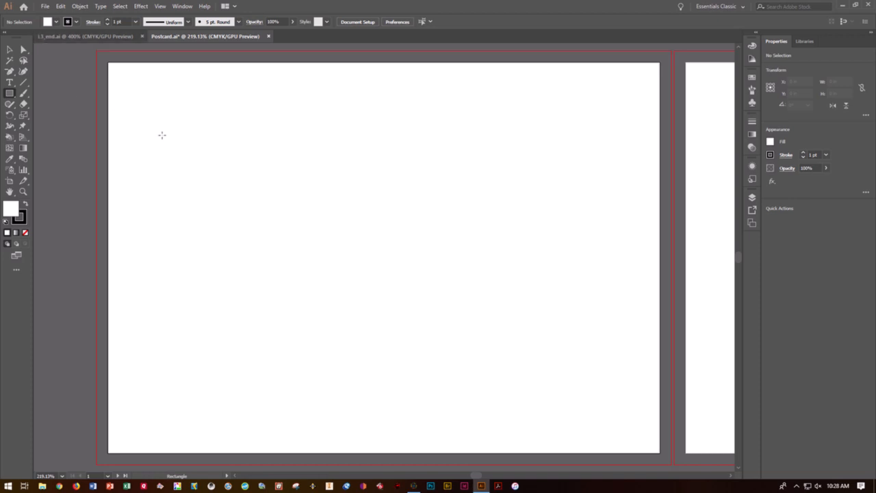
{"action": "left_click_drag", "start_coordinate": [161, 135], "coordinate": [209, 333]}
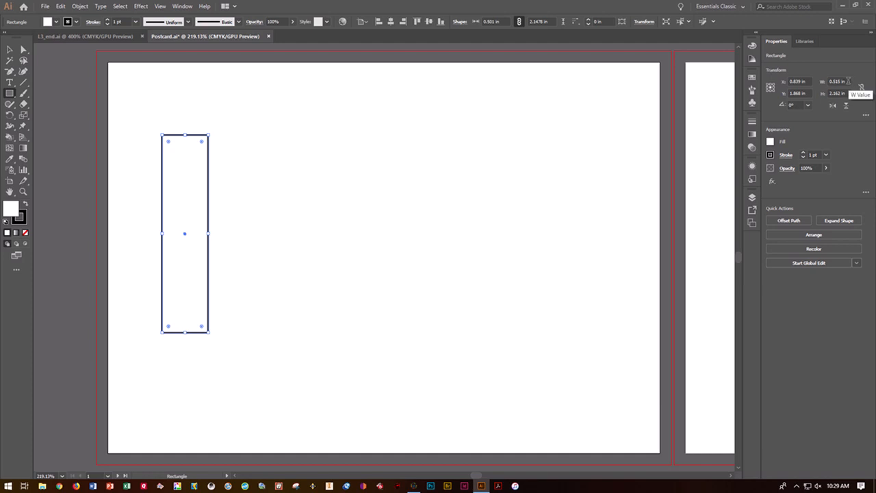
Set the rectangle's width to 0.5 in and its height to 2 in.
{"action": "left_click", "coordinate": [834, 81]}
{"action": "type", "text": ".5"}
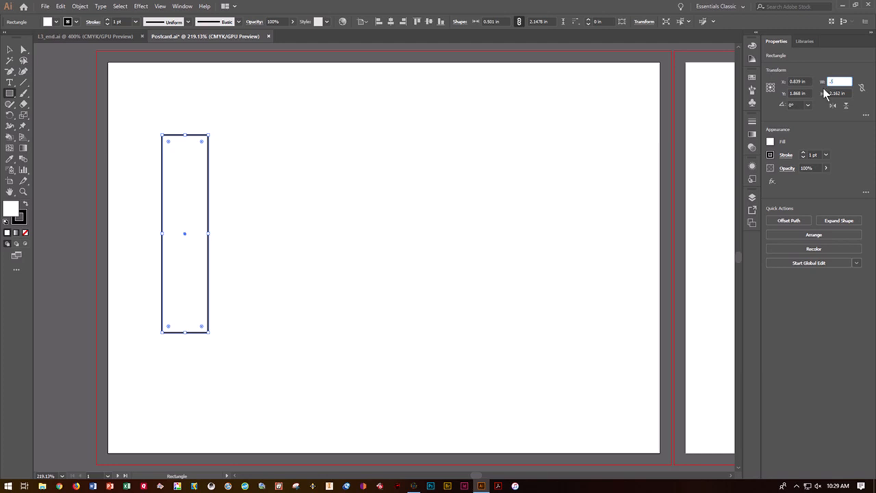
{"action": "key", "text": "Tab"}
{"action": "type", "text": "2"}
{"action": "key", "text": "Return"}
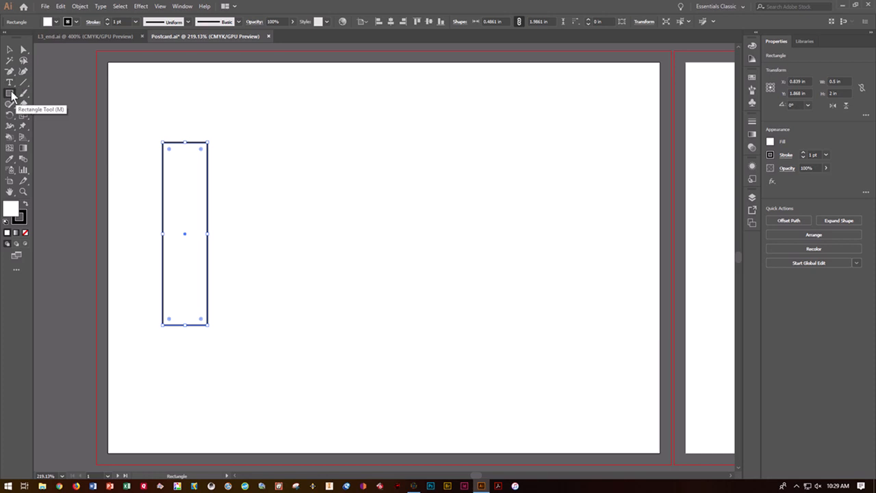
Move the rectangle toward the middle of the artboard and narrow it from its right edge to about 0.41 in wide.
{"action": "left_click_drag", "start_coordinate": [184, 236], "coordinate": [291, 244]}
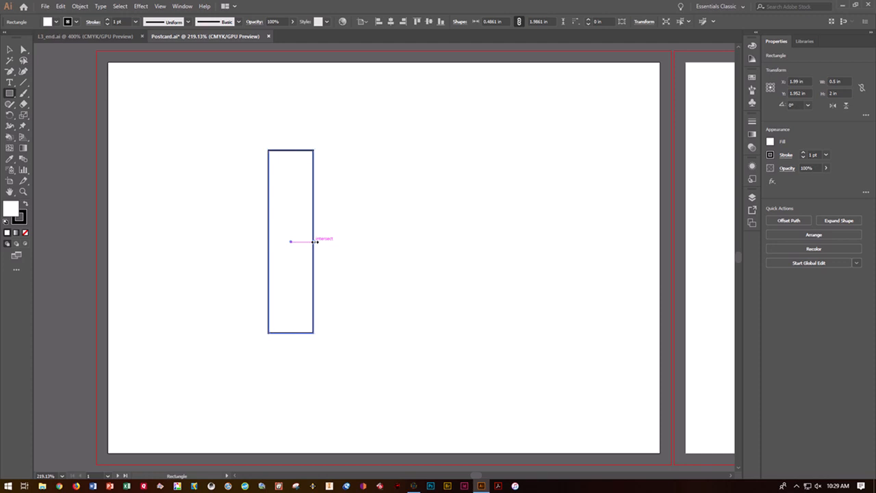
{"action": "left_click_drag", "start_coordinate": [314, 241], "coordinate": [304, 242]}
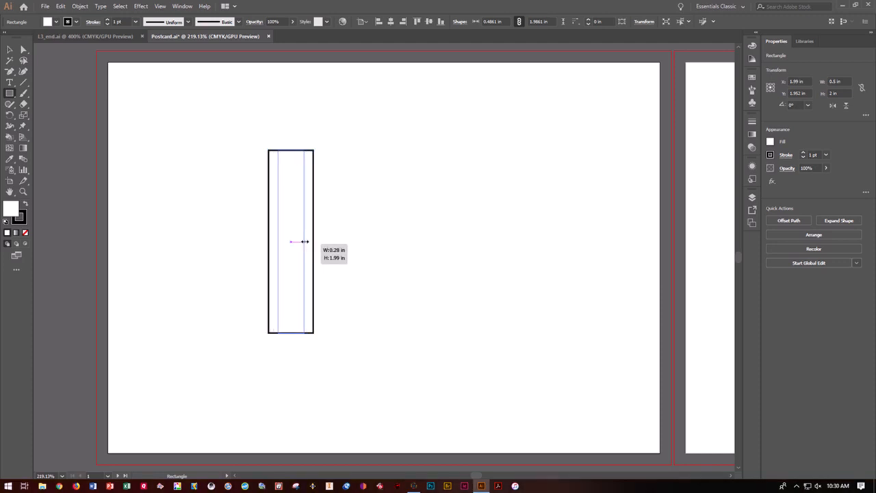
{"action": "left_click_drag", "start_coordinate": [304, 241], "coordinate": [304, 240]}
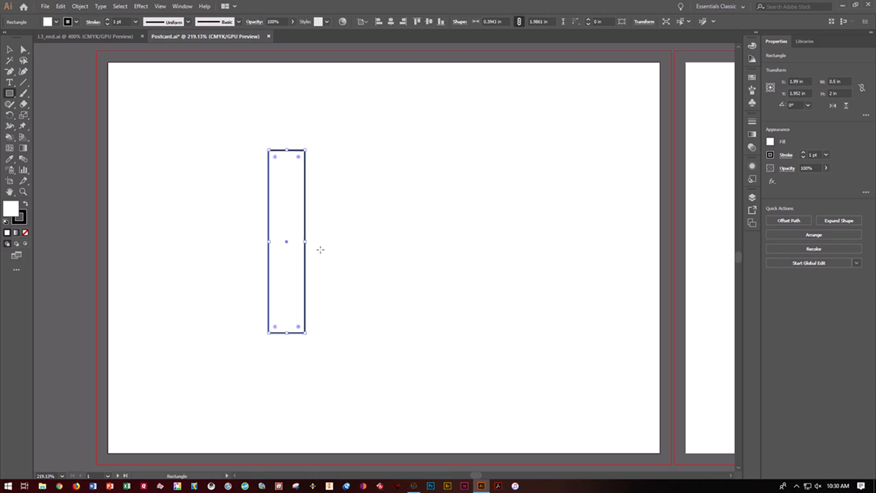
Set the rectangle's width to 0.3 in and save the document.
{"action": "left_click", "coordinate": [846, 79]}
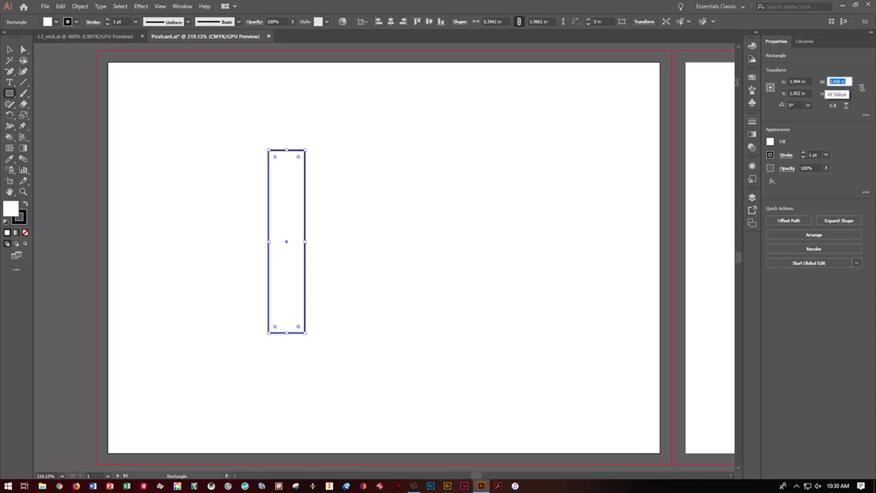
{"action": "type", "text": ".3"}
{"action": "key", "text": "Return"}
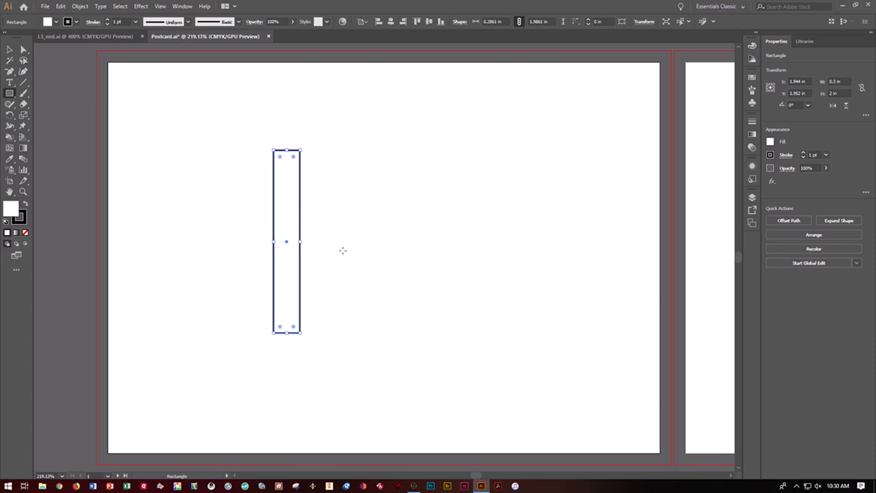
{"action": "key", "text": "v"}
{"action": "key", "text": "ctrl+s"}
Rotate the narrow rectangle to an angle of 315° so that it slants up to the right.
{"action": "left_click_drag", "start_coordinate": [303, 147], "coordinate": [336, 167]}
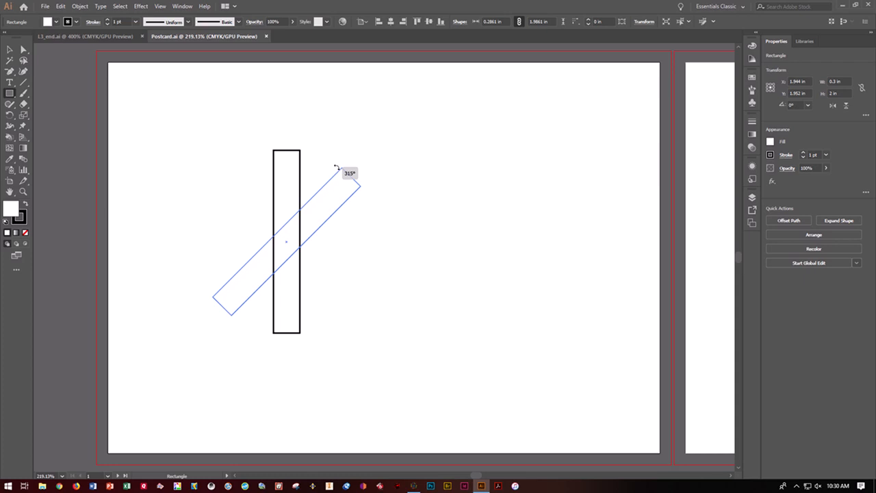
{"action": "left_click_drag", "start_coordinate": [336, 167], "coordinate": [336, 165]}
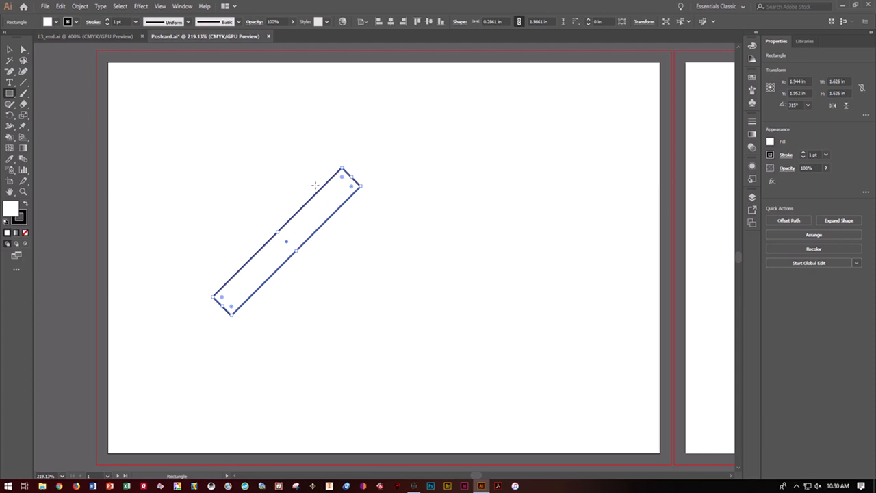
{"action": "key", "text": "v"}
{"action": "key", "text": "ctrl+equal"}
{"action": "key", "text": "ctrl+equal"}
{"action": "key", "text": "ctrl+equal"}
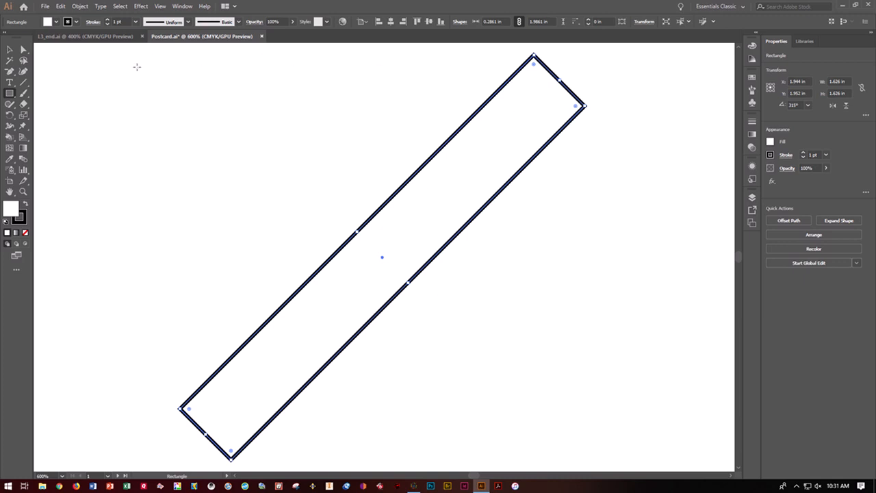
Round all four corners of the slanted rectangle to a radius of about 0.08 in.
{"action": "left_click", "coordinate": [8, 51]}
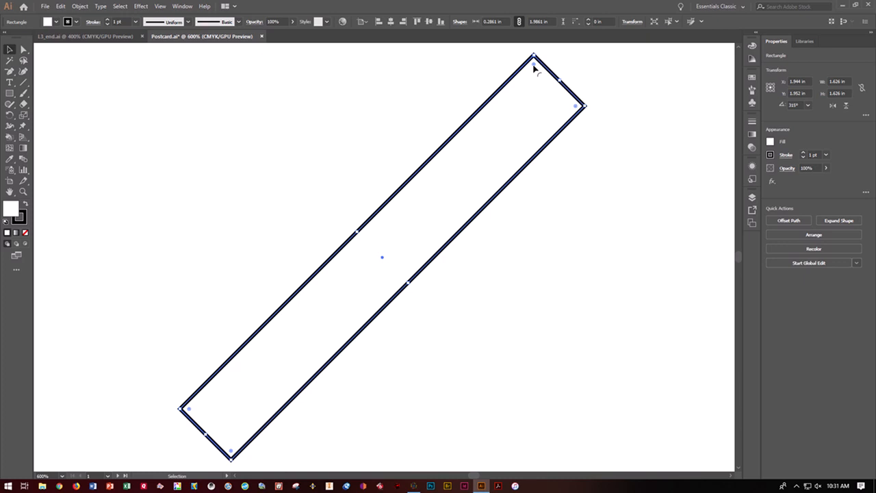
{"action": "left_click_drag", "start_coordinate": [534, 66], "coordinate": [535, 83]}
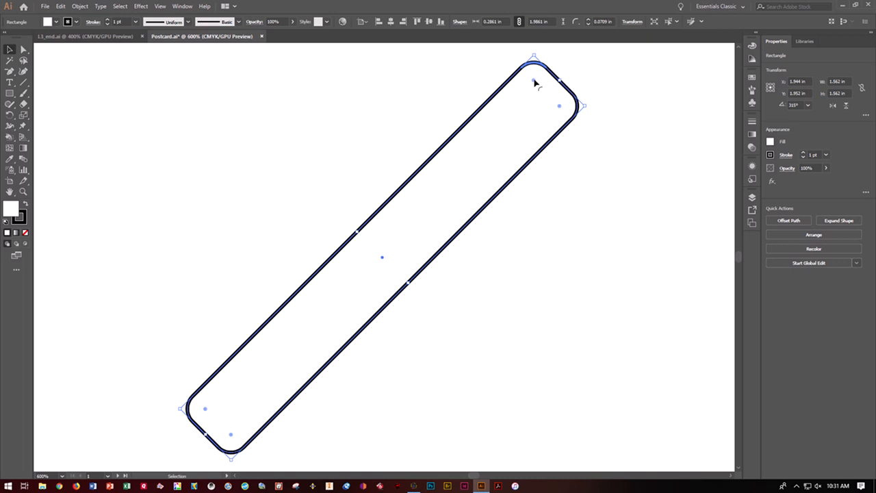
{"action": "left_click_drag", "start_coordinate": [534, 83], "coordinate": [534, 88]}
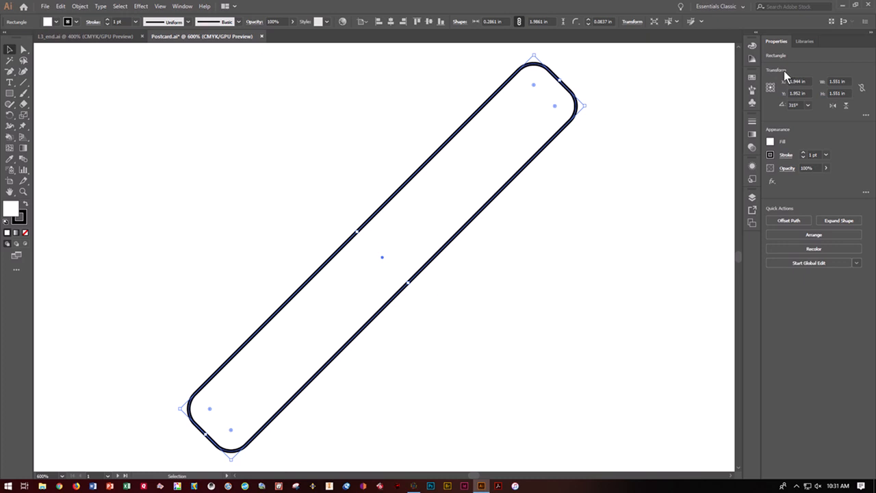
Link the rectangle's four corner radius values and set them all to 0.125 in.
{"action": "left_click", "coordinate": [866, 115]}
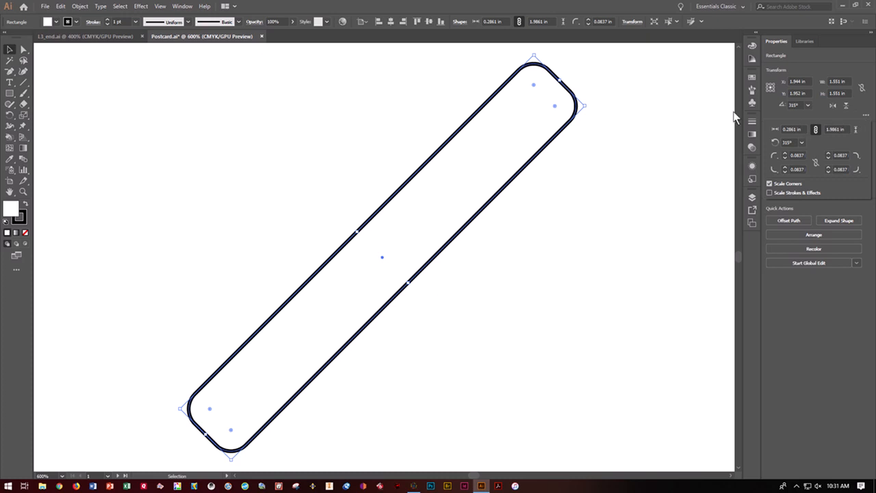
{"action": "left_click", "coordinate": [862, 89]}
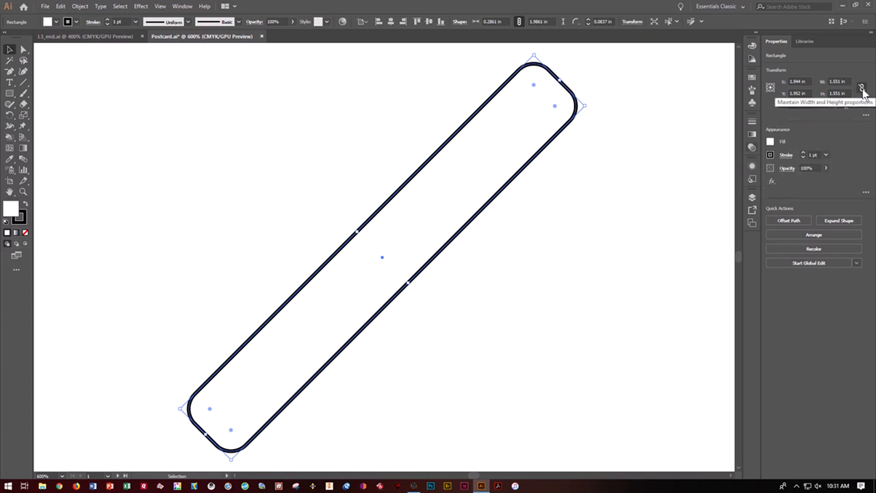
{"action": "left_click", "coordinate": [865, 115]}
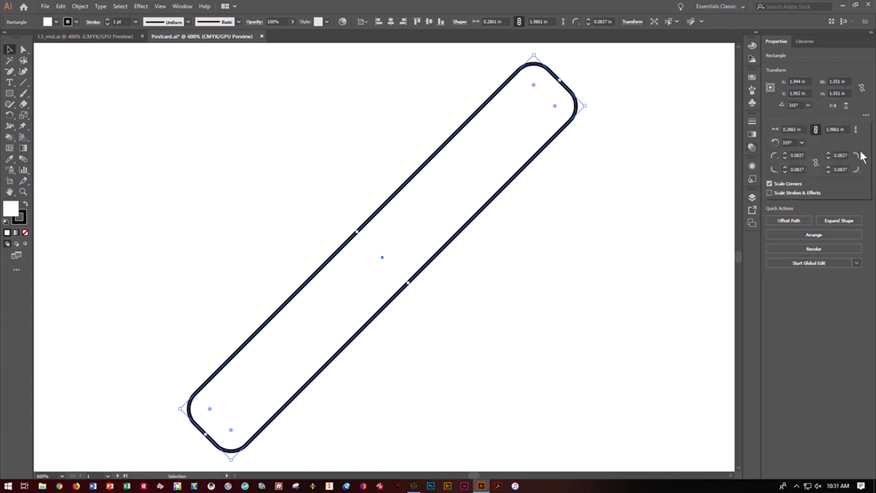
{"action": "left_click", "coordinate": [815, 164]}
{"action": "left_click", "coordinate": [786, 154]}
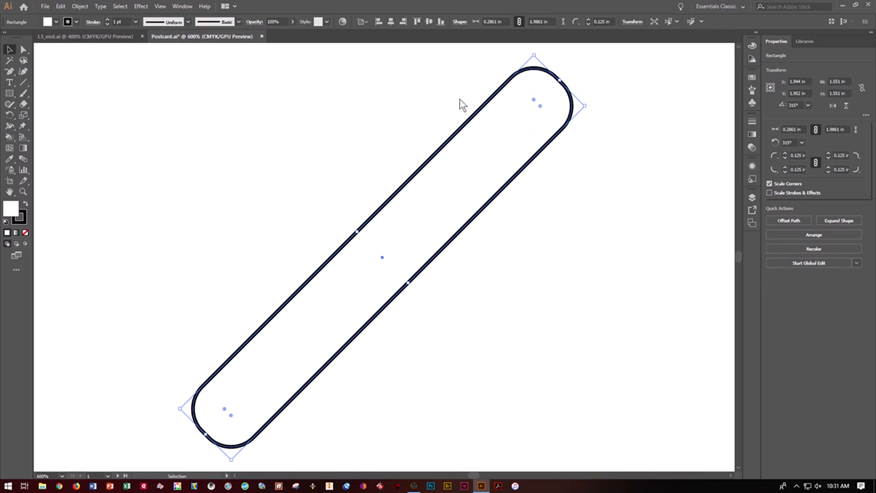
Set the radius of only the rectangle's topmost corner to 0 with Direct Selection.
{"action": "left_click", "coordinate": [24, 51]}
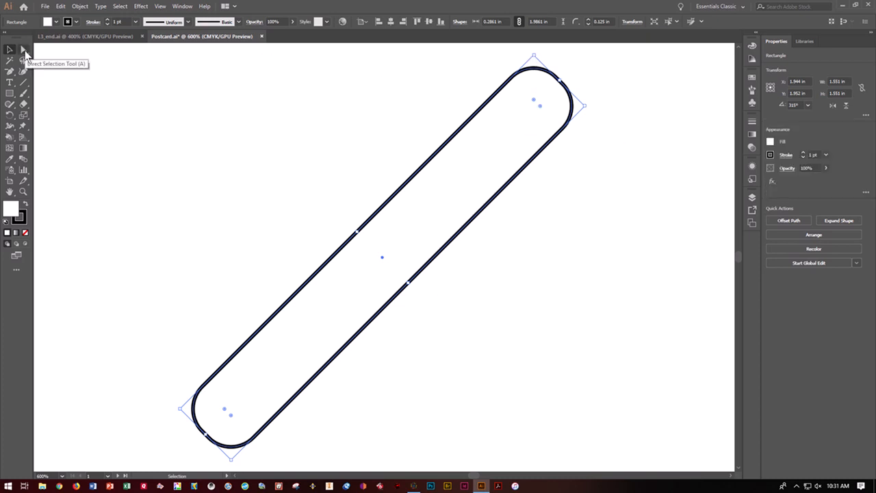
{"action": "left_click", "coordinate": [24, 51]}
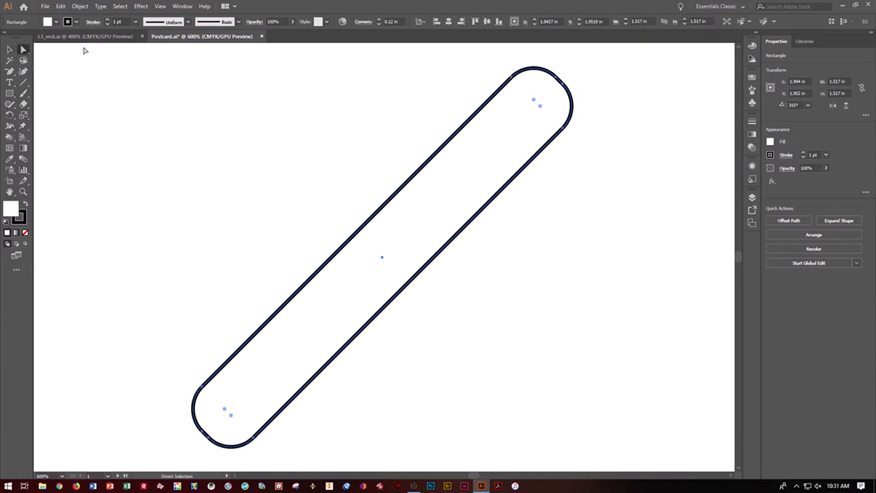
{"action": "double_click", "coordinate": [533, 100]}
{"action": "type", "text": "0"}
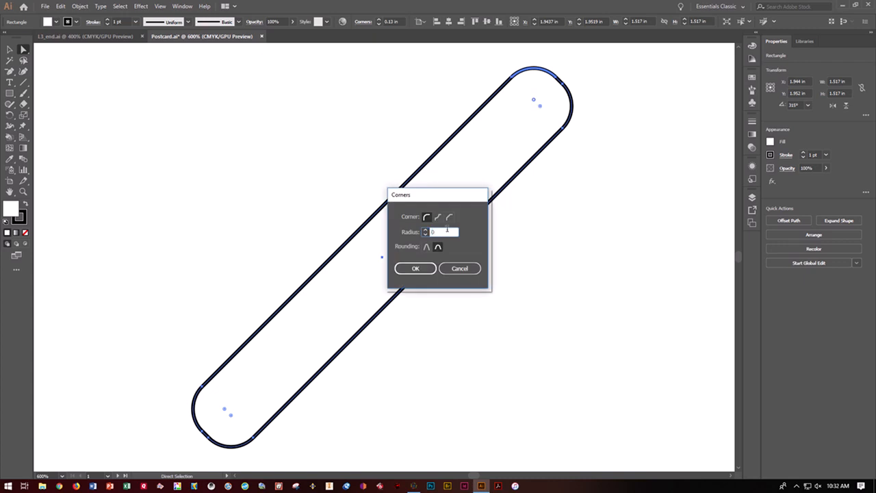
{"action": "left_click", "coordinate": [433, 270]}
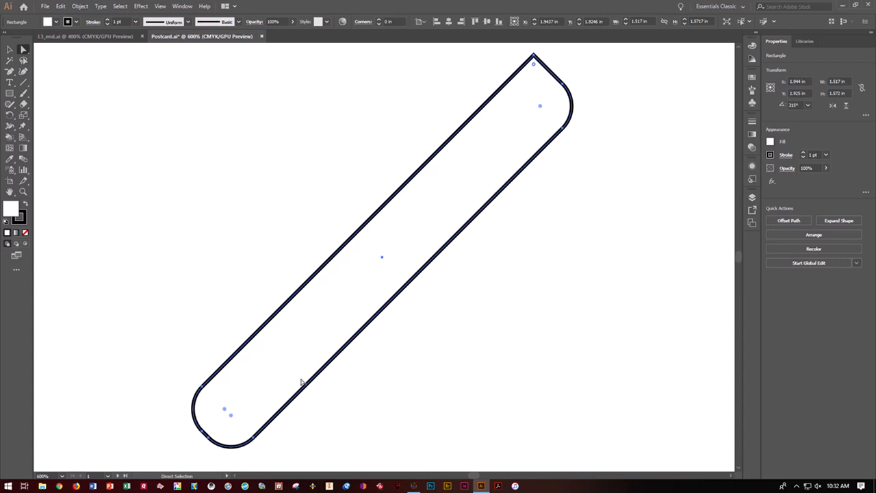
Make the rectangle's lowest corner square as well, reducing its corner radius to 0 in.
{"action": "left_click", "coordinate": [231, 416]}
{"action": "double_click", "coordinate": [232, 415]}
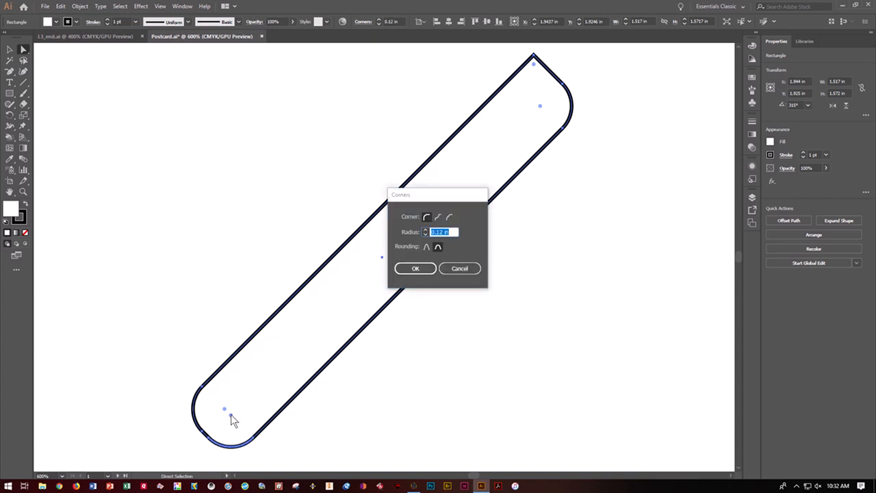
{"action": "left_click", "coordinate": [459, 268]}
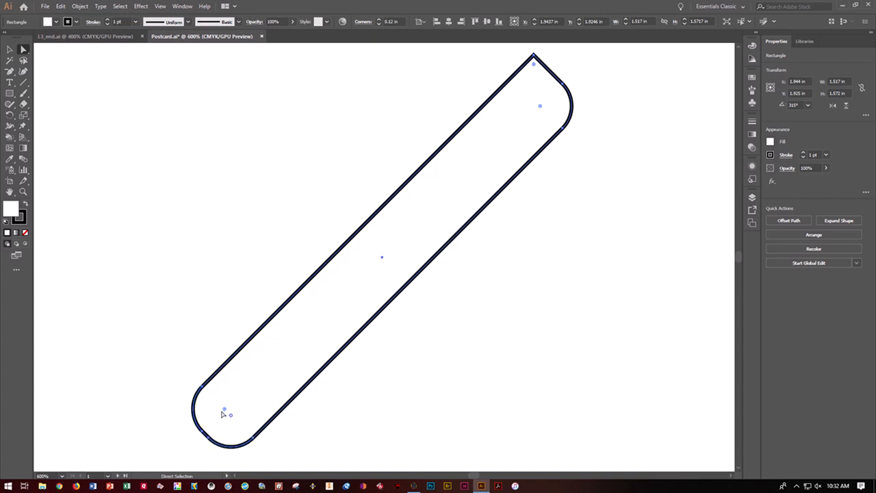
{"action": "left_click_drag", "start_coordinate": [231, 416], "coordinate": [234, 465]}
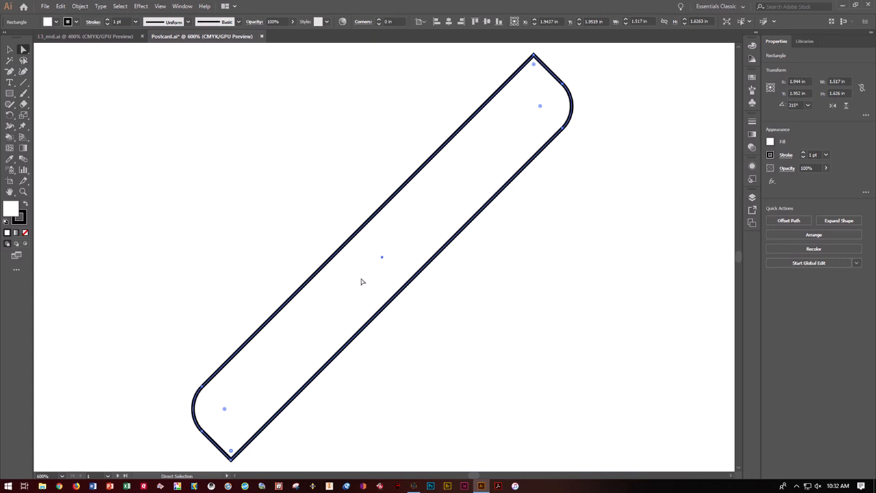
Fill the whole bar with the dark red swatch C=15 M=100 Y=90 K=10 and remove its stroke.
{"action": "left_click", "coordinate": [10, 51]}
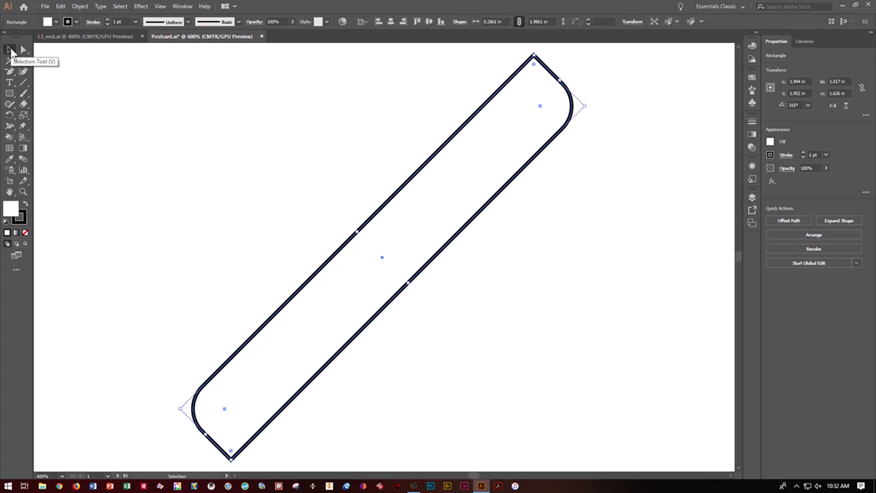
{"action": "left_click", "coordinate": [770, 143]}
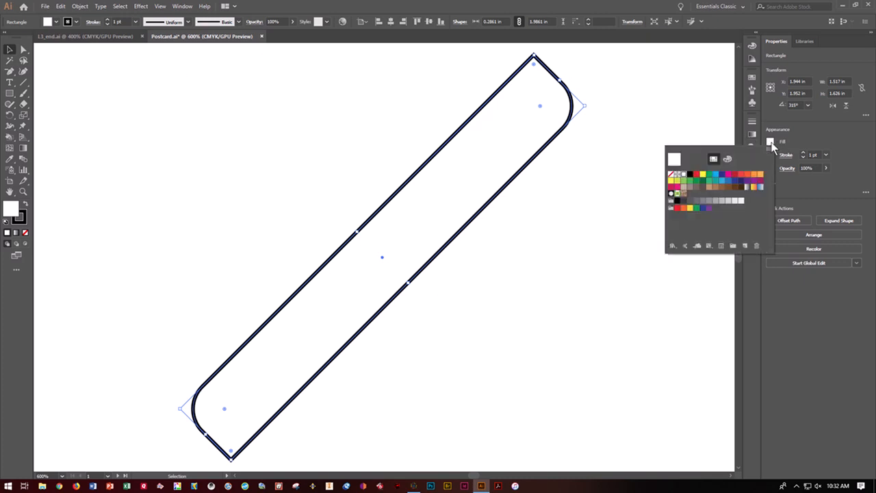
{"action": "left_click", "coordinate": [734, 175]}
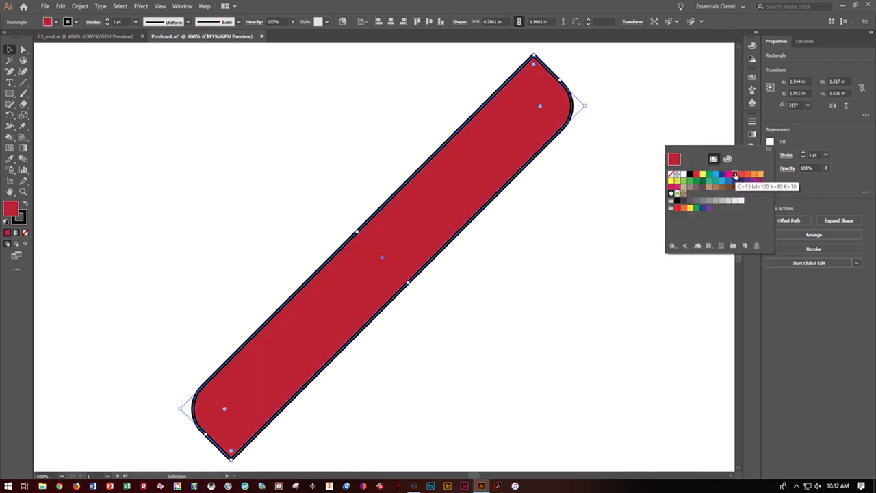
{"action": "left_click", "coordinate": [787, 161]}
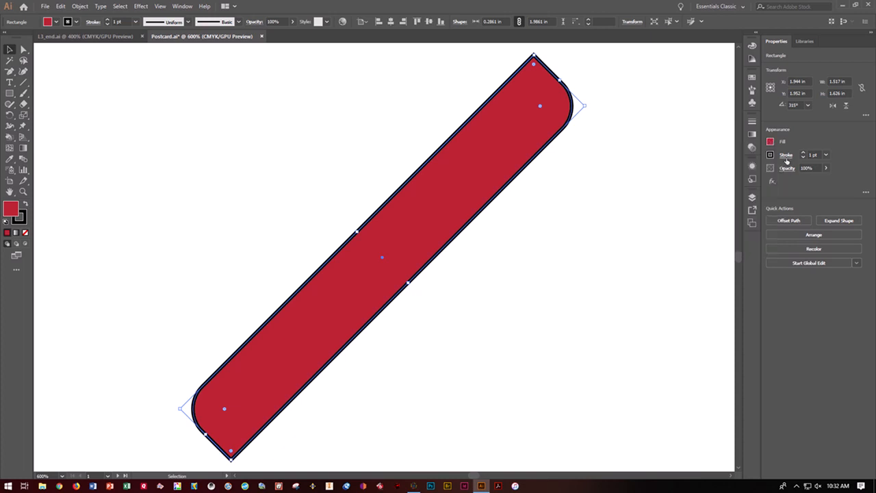
{"action": "left_click", "coordinate": [771, 155]}
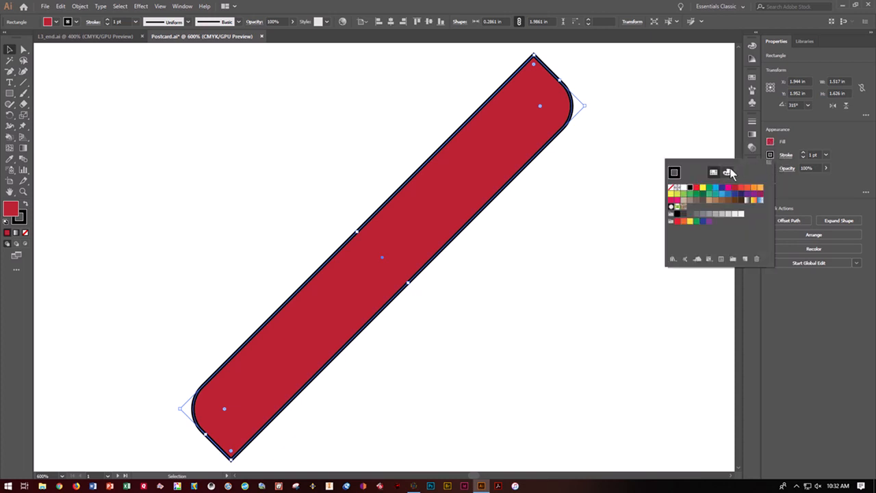
{"action": "left_click", "coordinate": [673, 188]}
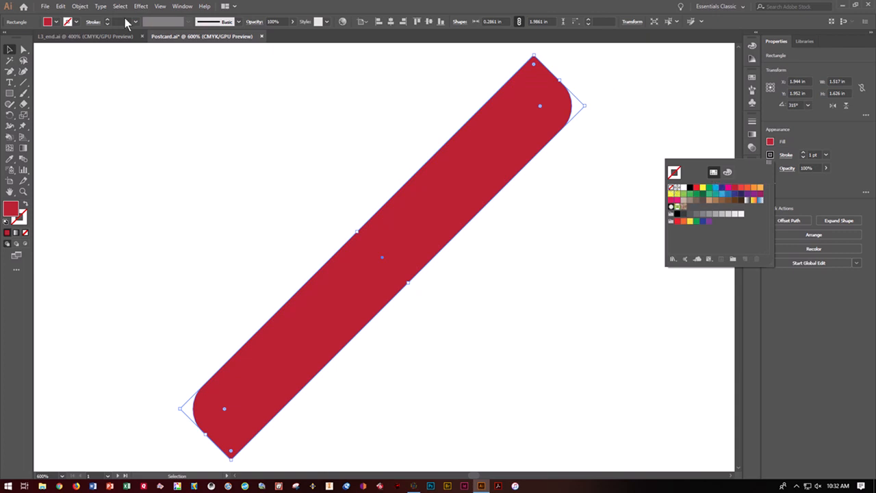
Paste a copy of the bar directly in front and rotate it to 45° so that the two bars form an X.
{"action": "left_click", "coordinate": [65, 7]}
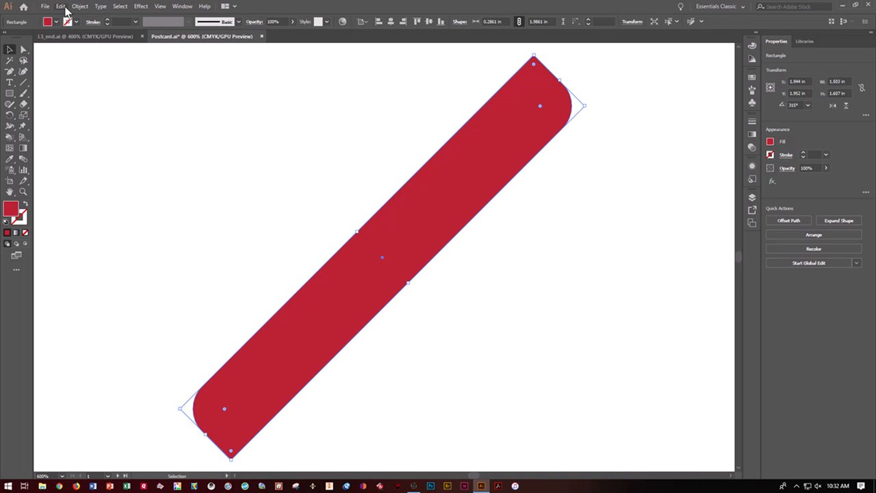
{"action": "left_click", "coordinate": [62, 7]}
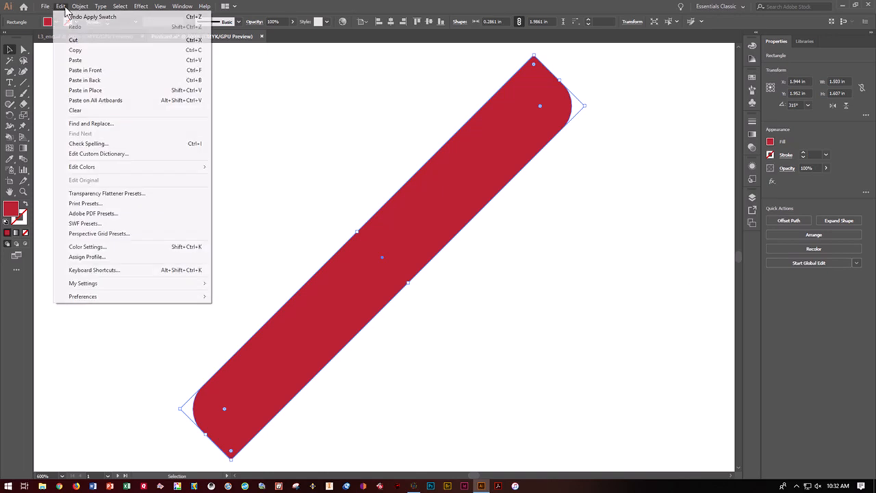
{"action": "left_click", "coordinate": [71, 51]}
{"action": "left_click", "coordinate": [61, 7]}
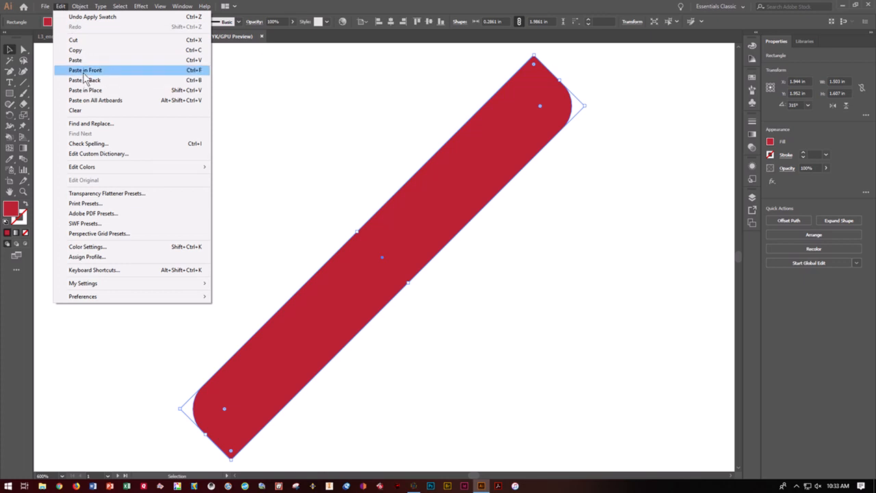
{"action": "left_click", "coordinate": [87, 70]}
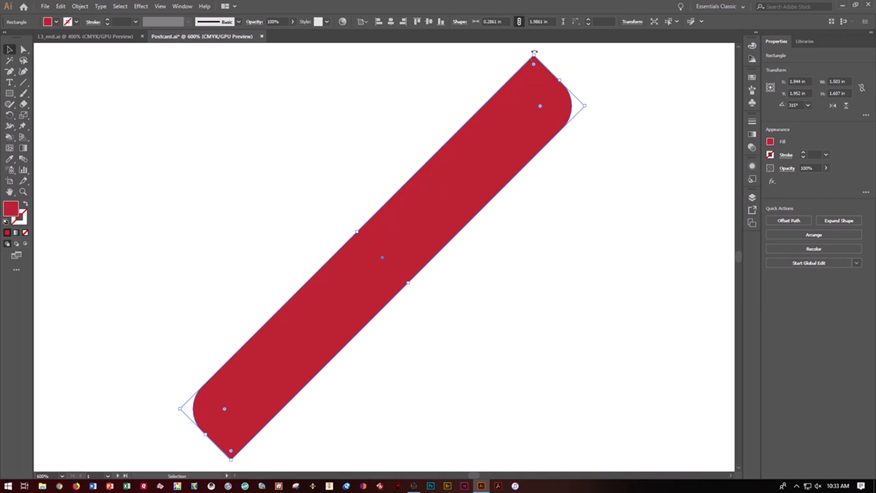
{"action": "left_click_drag", "start_coordinate": [534, 51], "coordinate": [257, 83]}
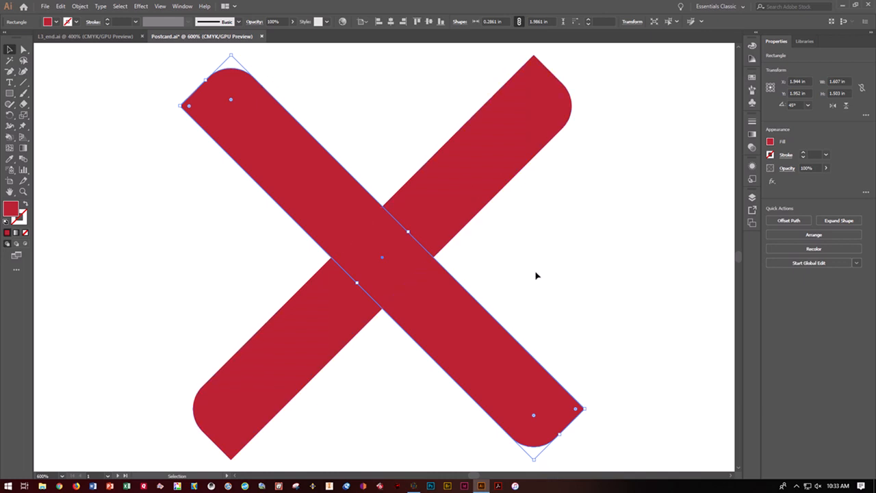
Fill the front bar with bright red, and group both bars on the artboard into one X.
{"action": "left_click", "coordinate": [770, 142]}
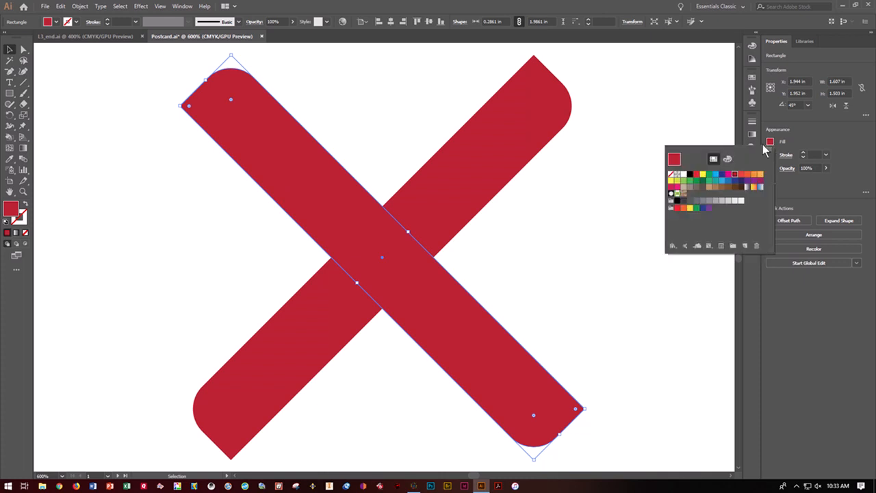
{"action": "left_click", "coordinate": [696, 175]}
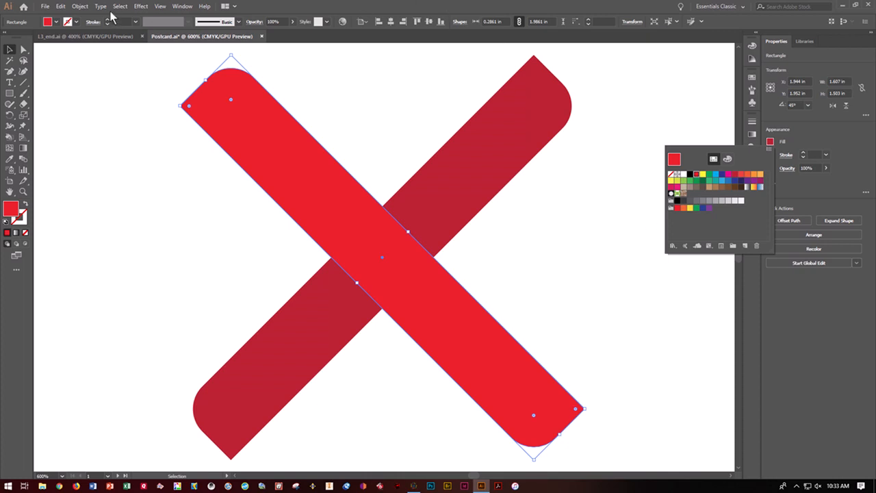
{"action": "left_click", "coordinate": [121, 8]}
{"action": "left_click", "coordinate": [122, 9]}
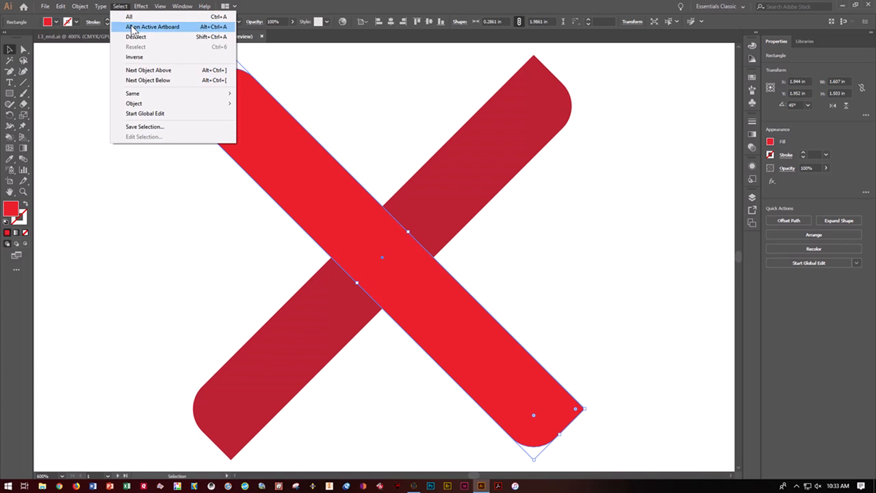
{"action": "left_click", "coordinate": [132, 28]}
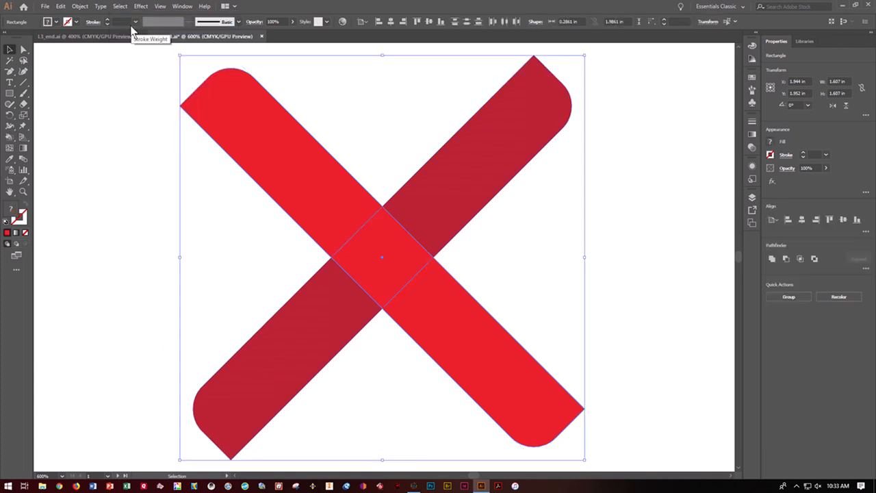
{"action": "left_click", "coordinate": [801, 296]}
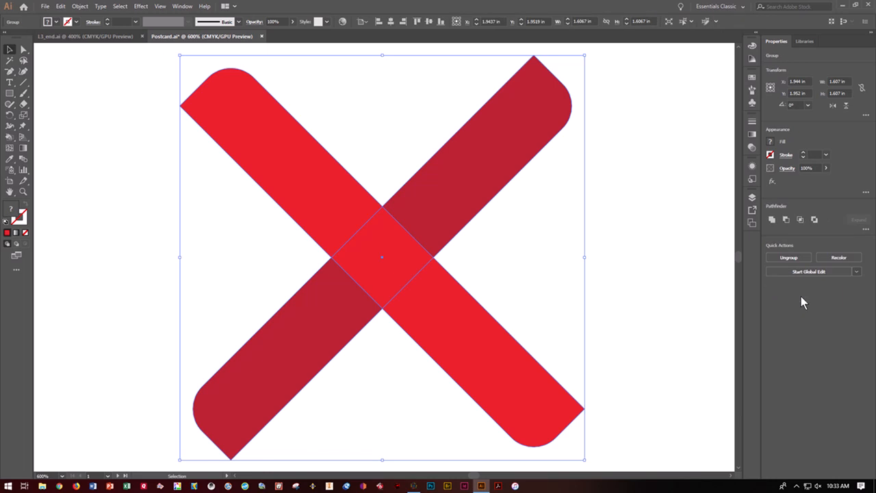
Move the grouped X up and to the left, to about X 1.205 in and Y 1.59 in, and save the document deselected.
{"action": "key", "text": "ctrl+minus"}
{"action": "key", "text": "ctrl+minus"}
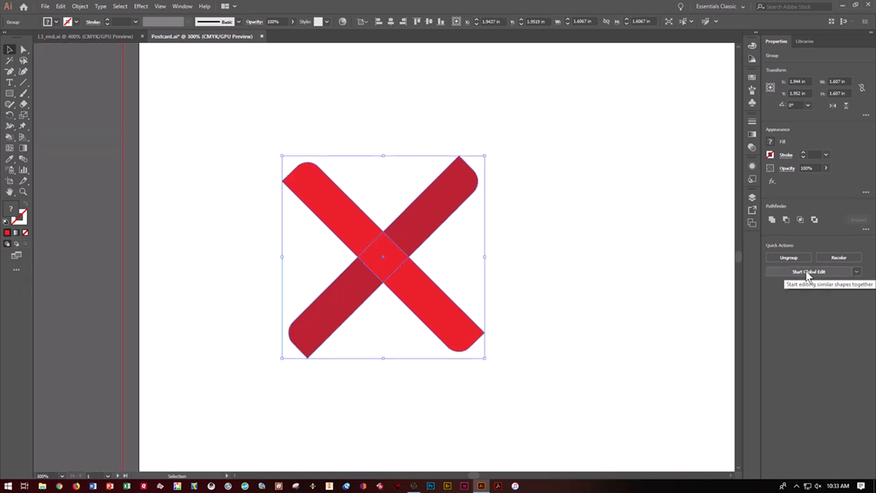
{"action": "left_click_drag", "start_coordinate": [440, 217], "coordinate": [319, 177]}
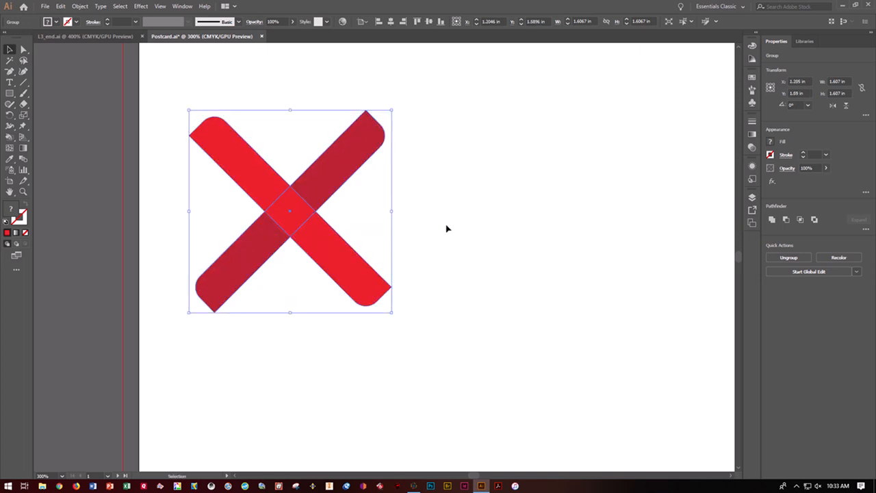
{"action": "key", "text": "a"}
{"action": "left_click", "coordinate": [472, 230]}
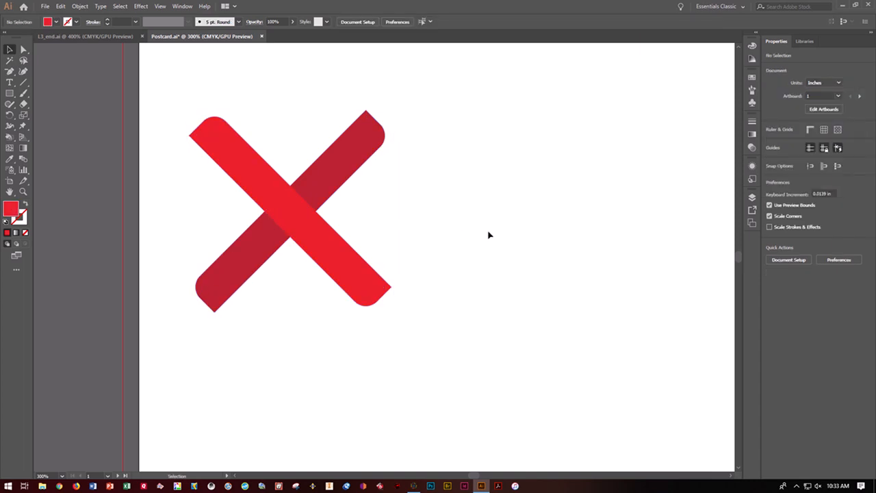
{"action": "key", "text": "v"}
{"action": "key", "text": "ctrl+s"}
Switch to the finished L3_end.ai artwork and examine the sailing boat beside the main island.
{"action": "left_click", "coordinate": [112, 37]}
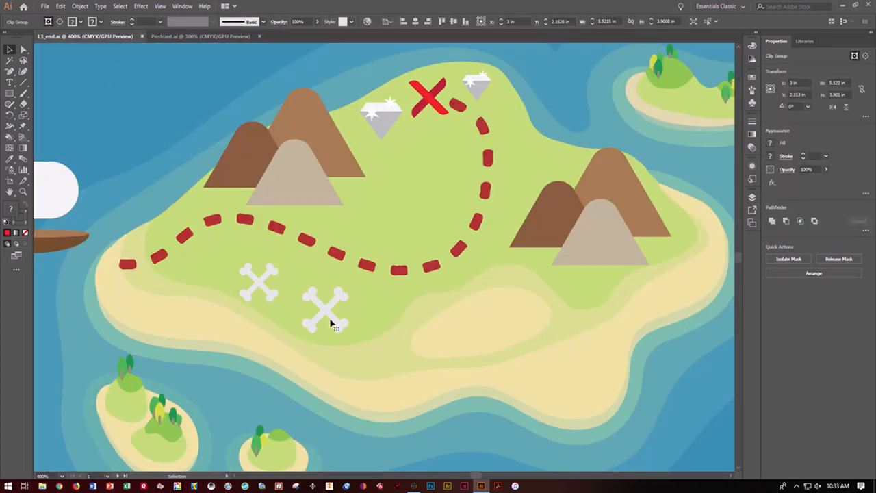
{"action": "scroll", "coordinate": [245, 233], "scroll_direction": "left", "scroll_amount": 5}
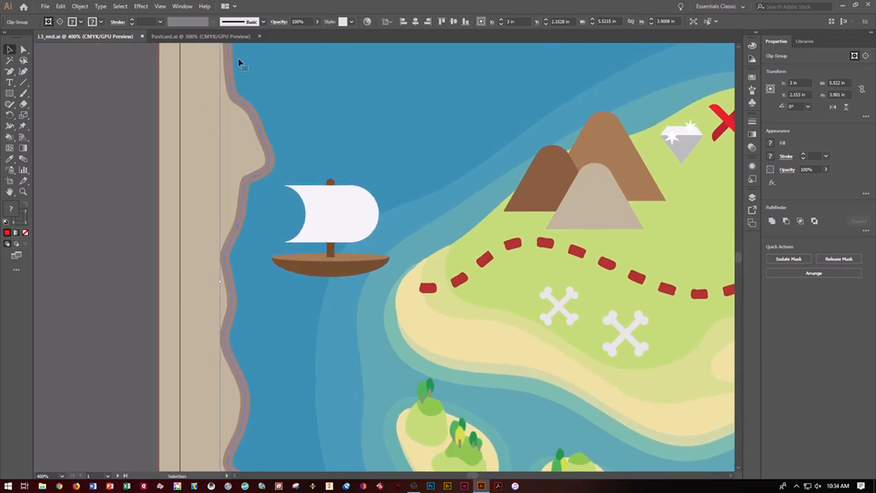
Switch back to Postcard.ai and draw a narrow vertical rounded rectangle about 0.23 by 1.5 in, with about 0.07 in corners, beside the X.
{"action": "left_click", "coordinate": [206, 35]}
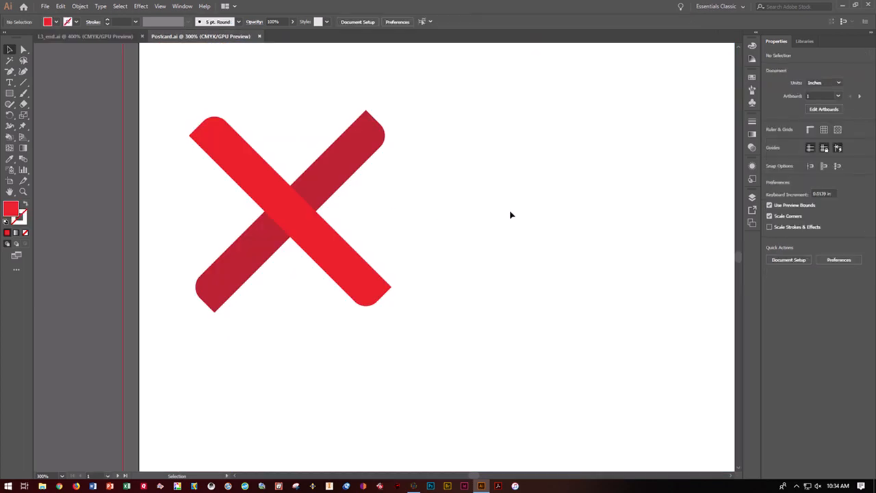
{"action": "left_click_drag", "start_coordinate": [529, 212], "coordinate": [366, 215]}
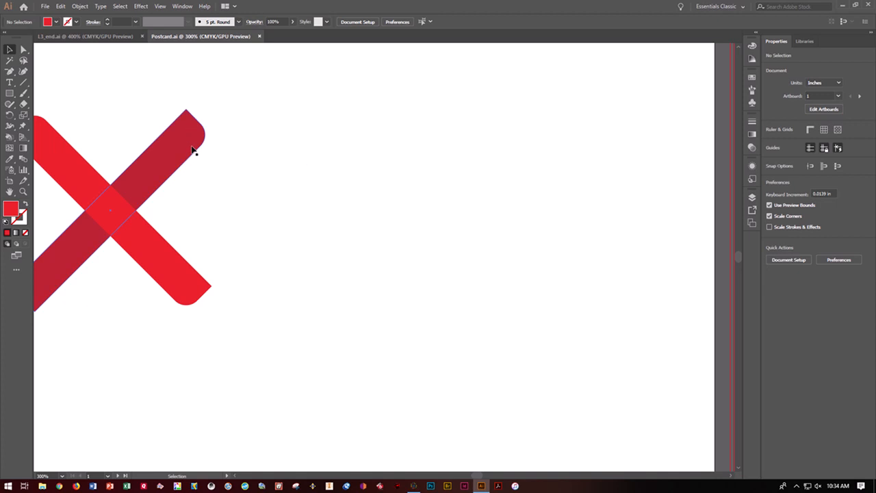
{"action": "left_click", "coordinate": [10, 95]}
{"action": "left_click_drag", "start_coordinate": [12, 96], "coordinate": [42, 102]}
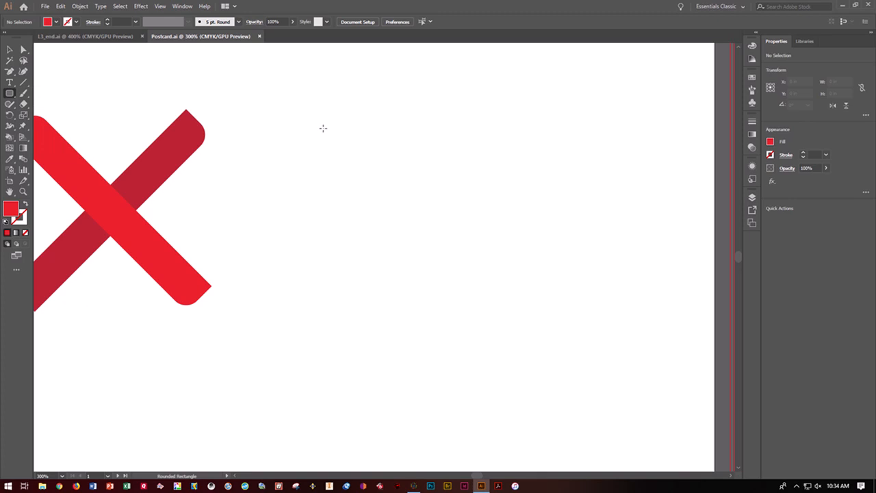
{"action": "left_click_drag", "start_coordinate": [323, 128], "coordinate": [352, 317]}
{"action": "key", "text": "Down"}
{"action": "key", "text": "Down"}
{"action": "key", "text": "Down"}
{"action": "key", "text": "Up"}
{"action": "key", "text": "Up"}
{"action": "key", "text": "Up"}
{"action": "key", "text": "Up"}
{"action": "key", "text": "Up"}
{"action": "key", "text": "Up"}
{"action": "key", "text": "Down"}
{"action": "key", "text": "Down"}
{"action": "key", "text": "Down"}
{"action": "key", "text": "Down"}
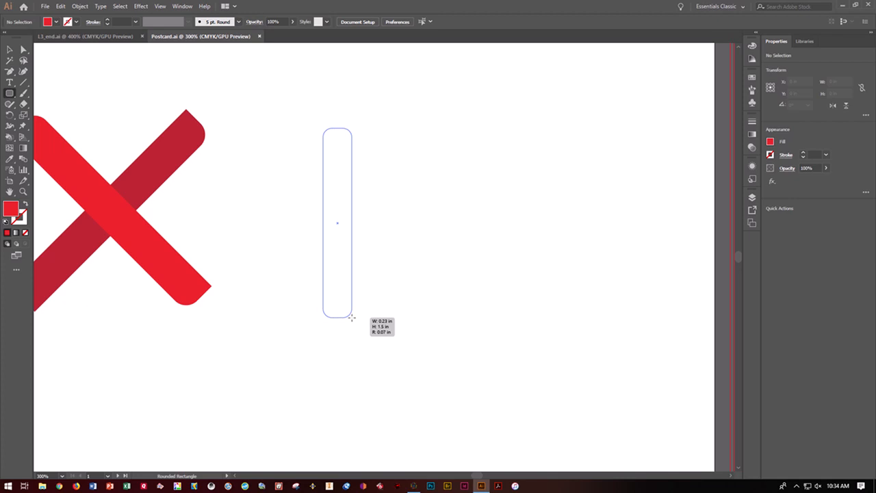
{"action": "left_click_drag", "start_coordinate": [351, 318], "coordinate": [351, 318]}
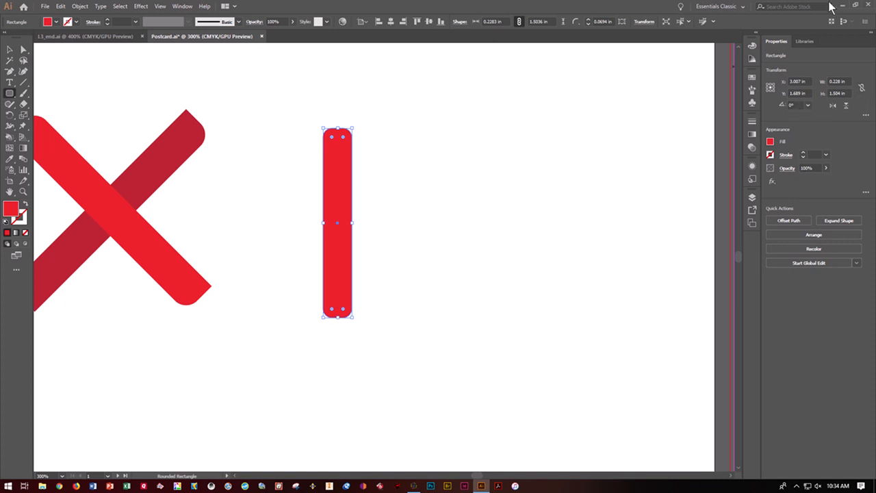
Set the rounded bar's width to 0.1 in and its height to 1 in.
{"action": "left_click", "coordinate": [847, 81]}
{"action": "double_click", "coordinate": [847, 81]}
{"action": "type", "text": "11"}
{"action": "key", "text": "Tab"}
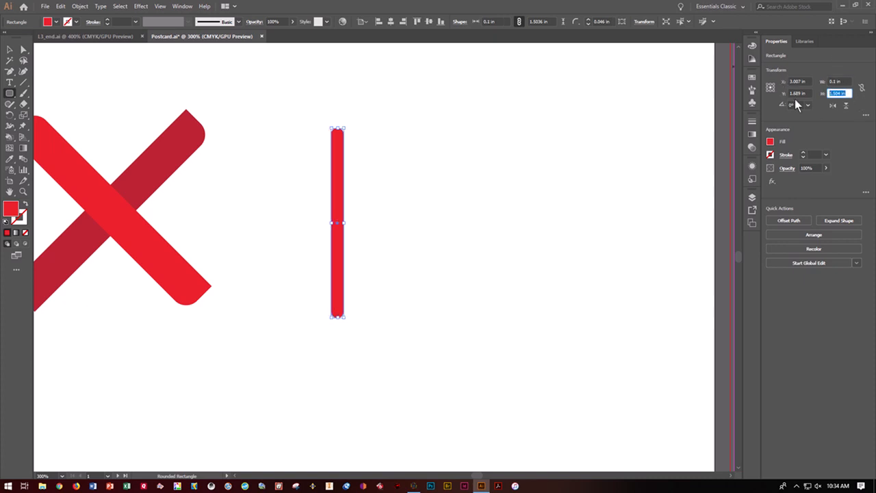
{"action": "type", "text": "4"}
{"action": "key", "text": "Return"}
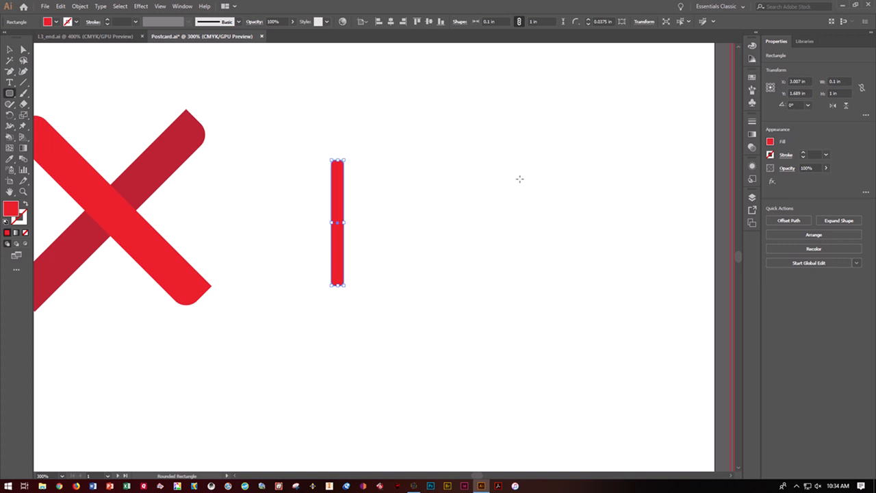
Reduce the bar's corner radius to about 0.024 in, and unlink the corners to square off the two bottom ones.
{"action": "key", "text": "ctrl+plus"}
{"action": "key", "text": "ctrl+plus"}
{"action": "key", "text": "ctrl+plus"}
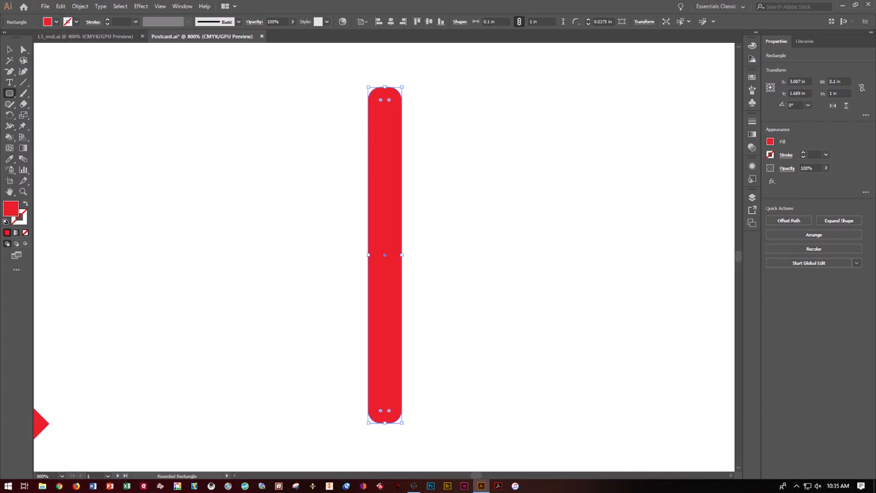
{"action": "left_click", "coordinate": [10, 50]}
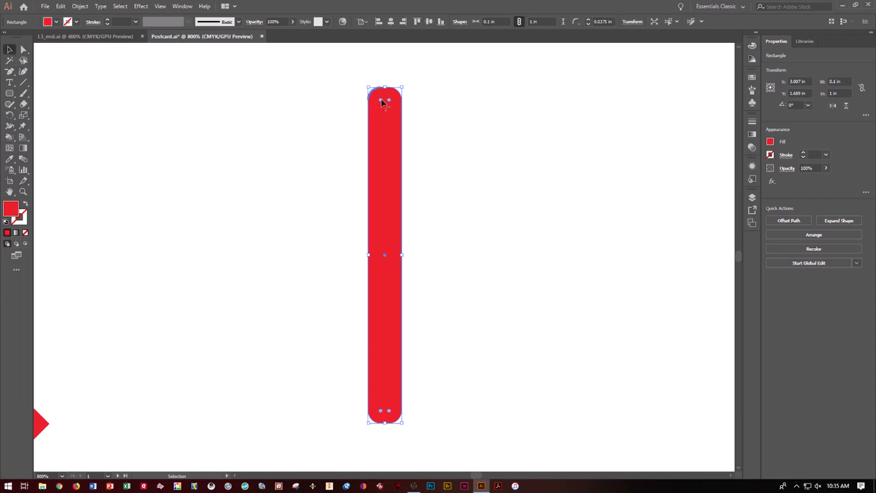
{"action": "left_click_drag", "start_coordinate": [381, 102], "coordinate": [376, 97]}
{"action": "key", "text": "shift+F8"}
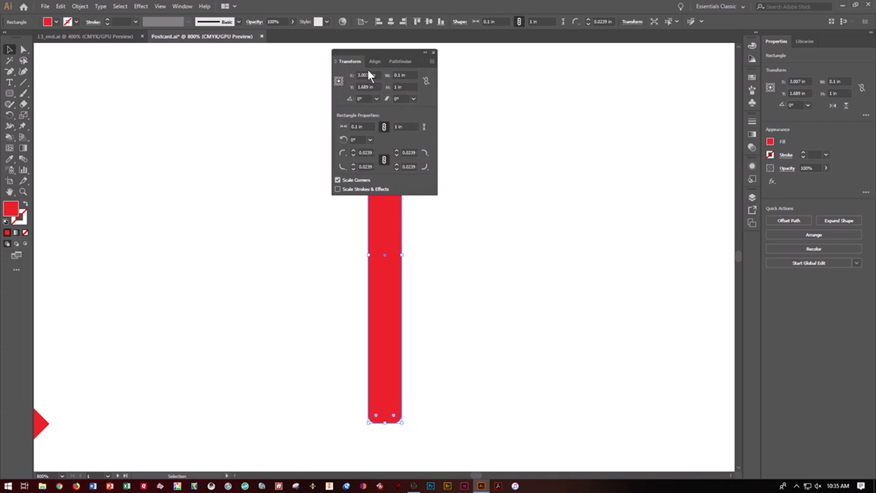
{"action": "left_click", "coordinate": [384, 160]}
{"action": "left_click", "coordinate": [353, 169]}
{"action": "left_click", "coordinate": [396, 169]}
{"action": "left_click", "coordinate": [484, 139]}
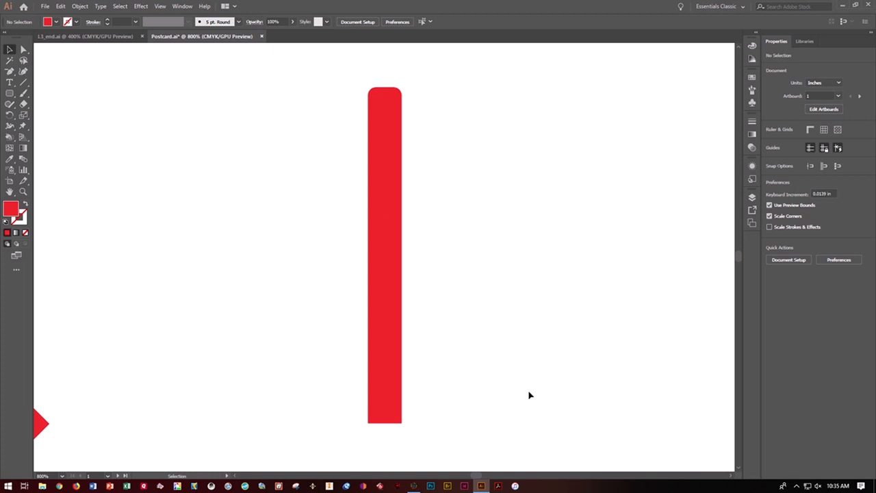
Fill the bar with the medium brown swatch, save the document and deselect the bar.
{"action": "left_click", "coordinate": [373, 125]}
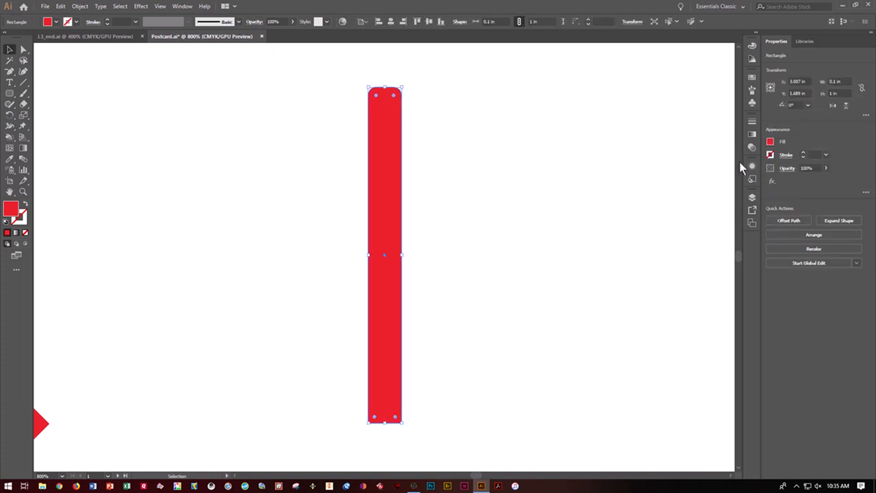
{"action": "left_click", "coordinate": [770, 142]}
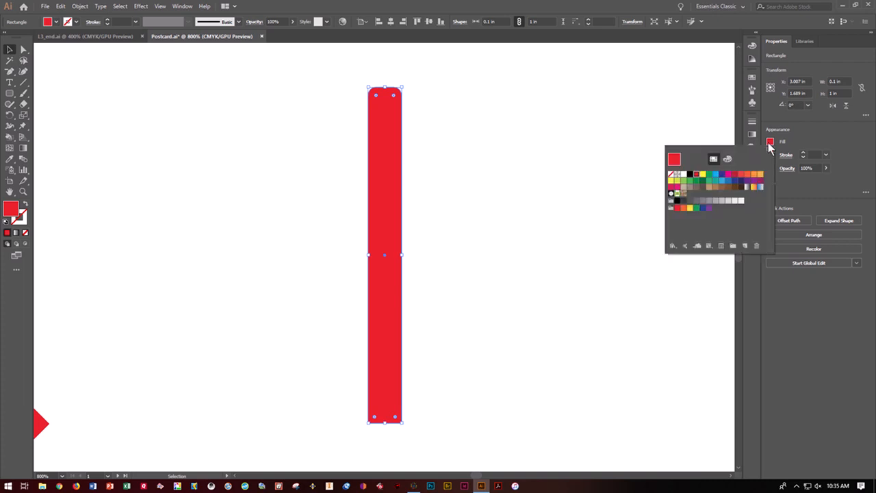
{"action": "left_click", "coordinate": [742, 187]}
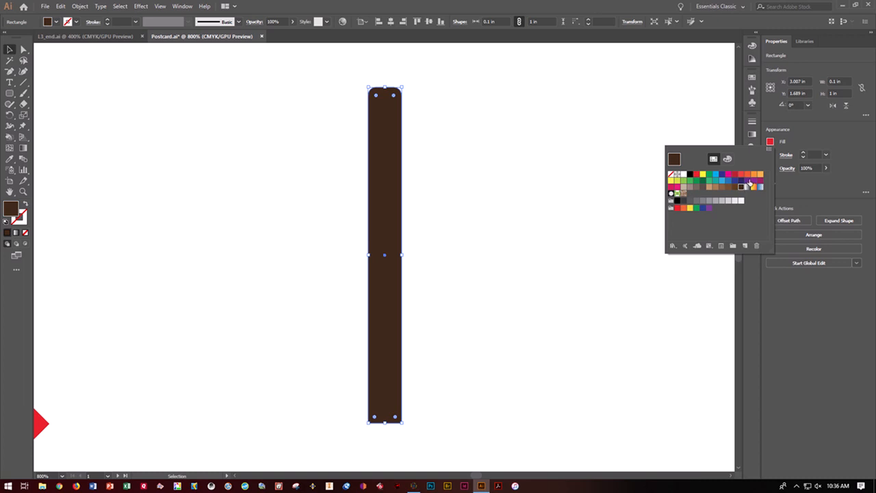
{"action": "left_click", "coordinate": [734, 188]}
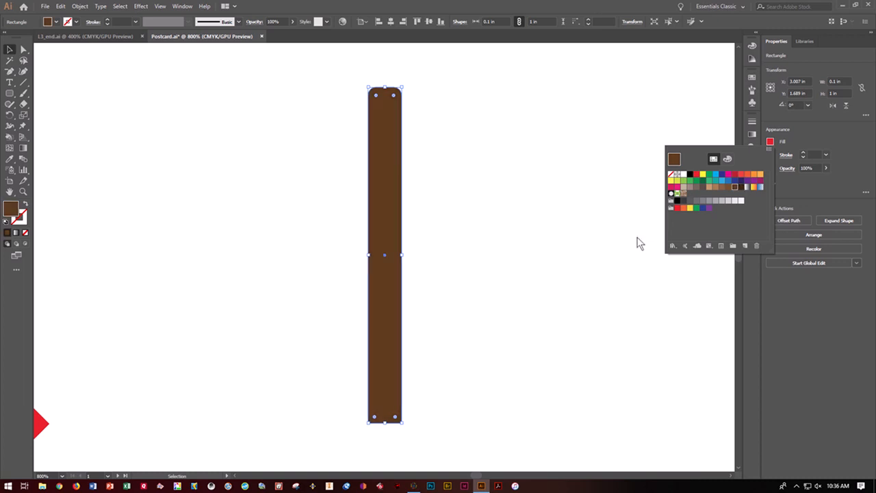
{"action": "left_click", "coordinate": [551, 236]}
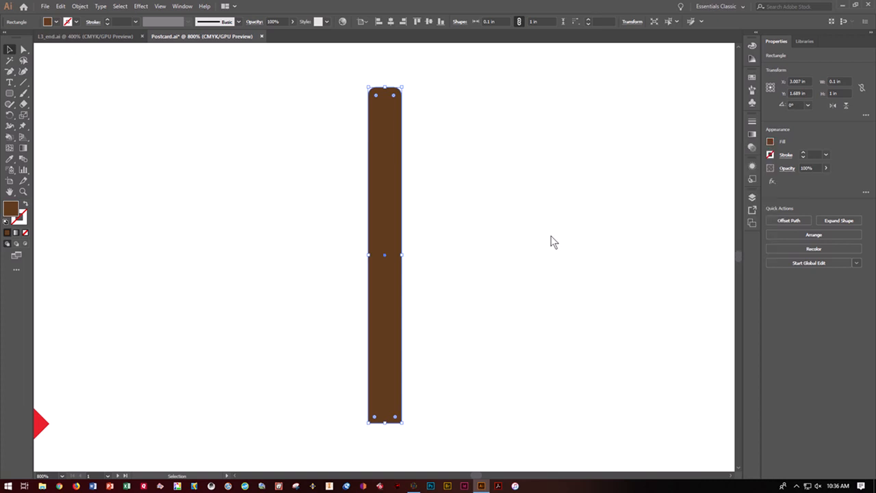
{"action": "key", "text": "a"}
{"action": "key", "text": "v"}
{"action": "left_click", "coordinate": [551, 239]}
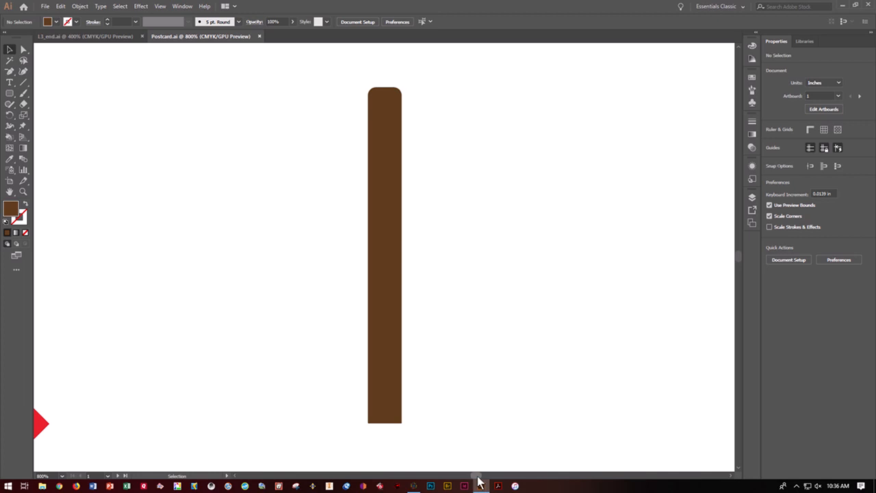
Draw a wide brown ellipse about 1.74 by 0.51 in on the artboard, below and to the right of the bar.
{"action": "left_click_drag", "start_coordinate": [477, 477], "coordinate": [485, 477]}
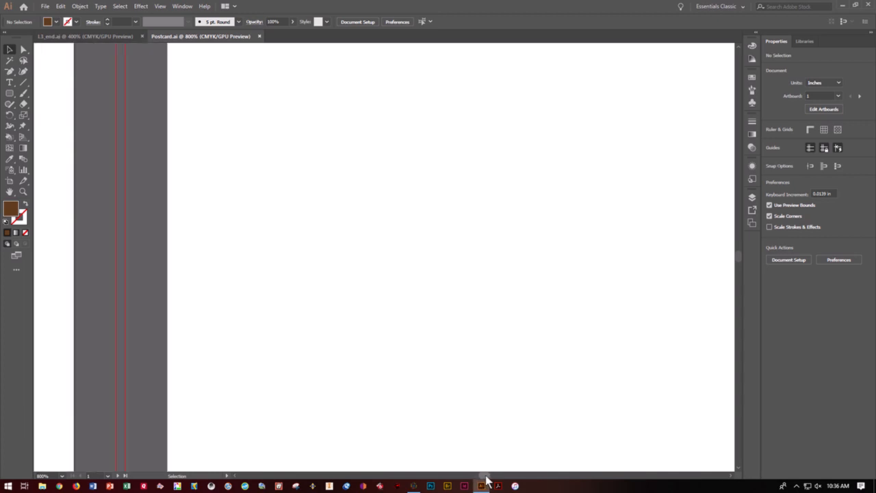
{"action": "key", "text": "space"}
{"action": "left_click_drag", "start_coordinate": [64, 285], "coordinate": [708, 301]}
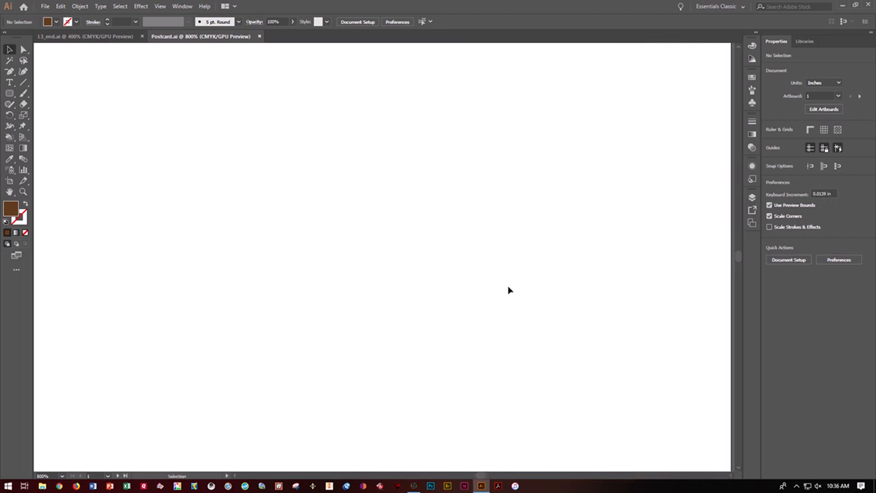
{"action": "left_click_drag", "start_coordinate": [445, 288], "coordinate": [555, 316]}
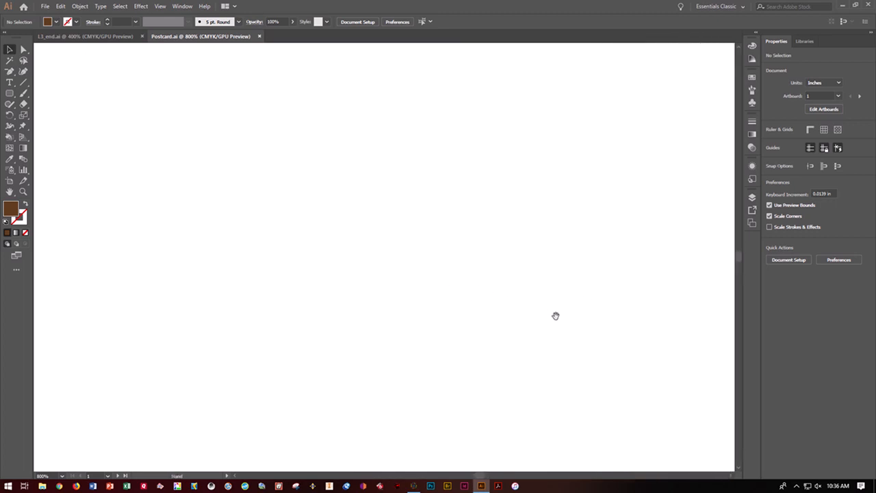
{"action": "left_click", "coordinate": [159, 6]}
{"action": "left_click", "coordinate": [191, 130]}
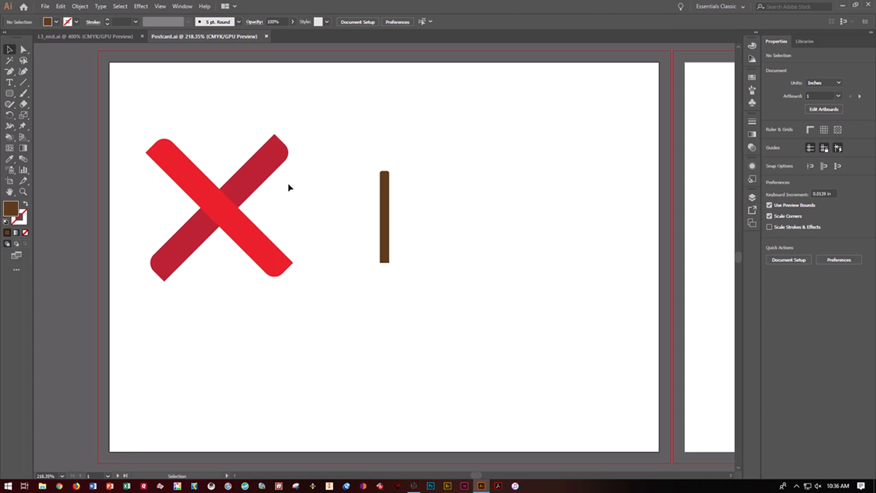
{"action": "left_click", "coordinate": [12, 94]}
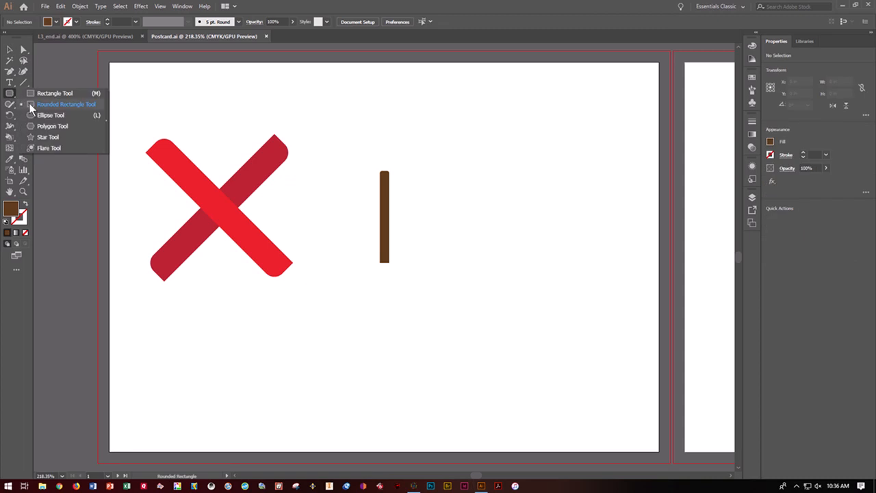
{"action": "left_click", "coordinate": [40, 115]}
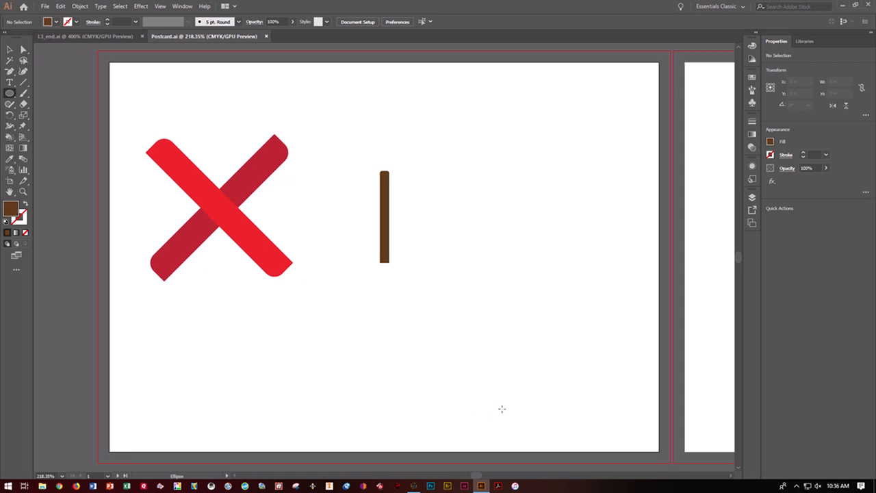
{"action": "left_click_drag", "start_coordinate": [407, 312], "coordinate": [592, 376]}
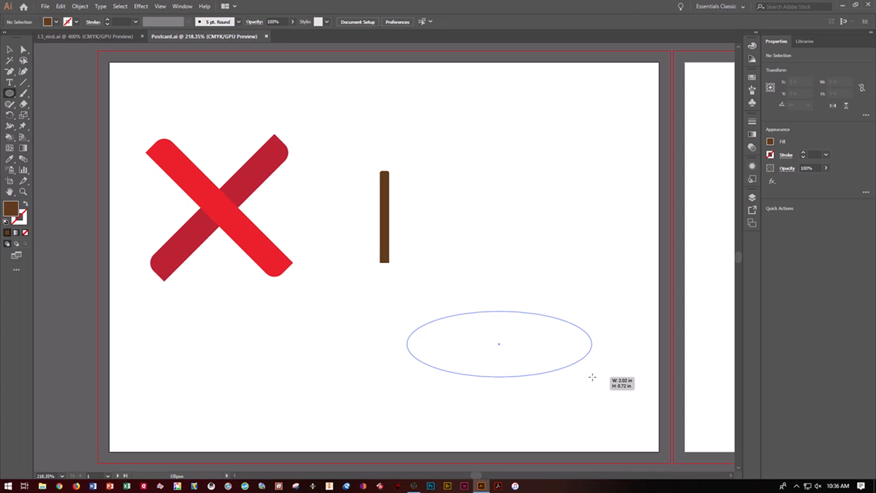
{"action": "left_click_drag", "start_coordinate": [592, 376], "coordinate": [566, 358]}
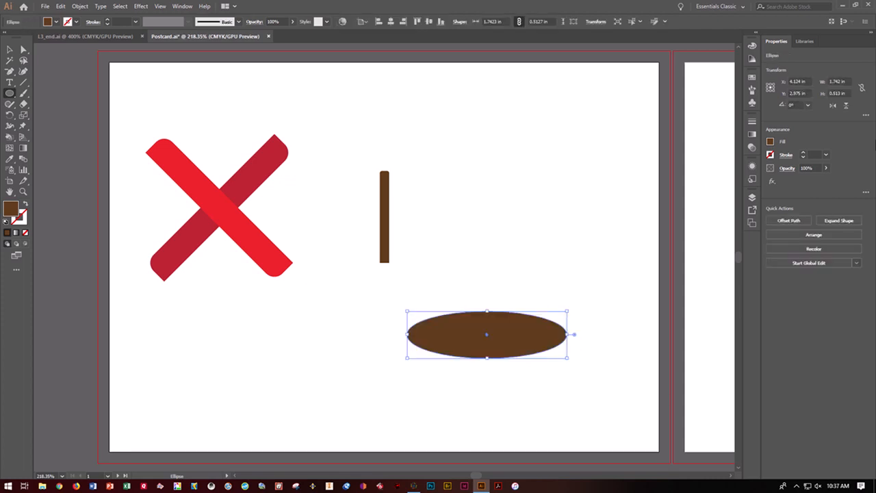
Set the ellipse's width to 1.5 in and its height to 0.5 in.
{"action": "left_click", "coordinate": [839, 81]}
{"action": "type", "text": "1.5"}
{"action": "key", "text": "Tab"}
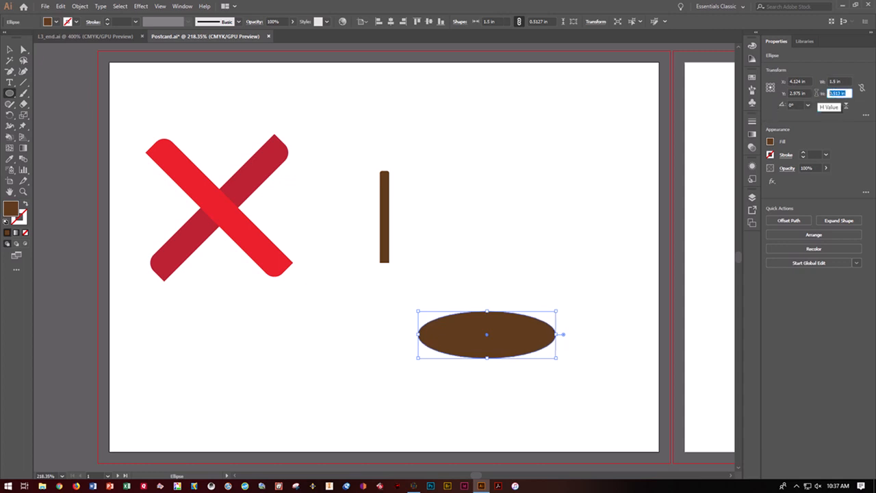
{"action": "type", "text": ".5"}
{"action": "key", "text": "Return"}
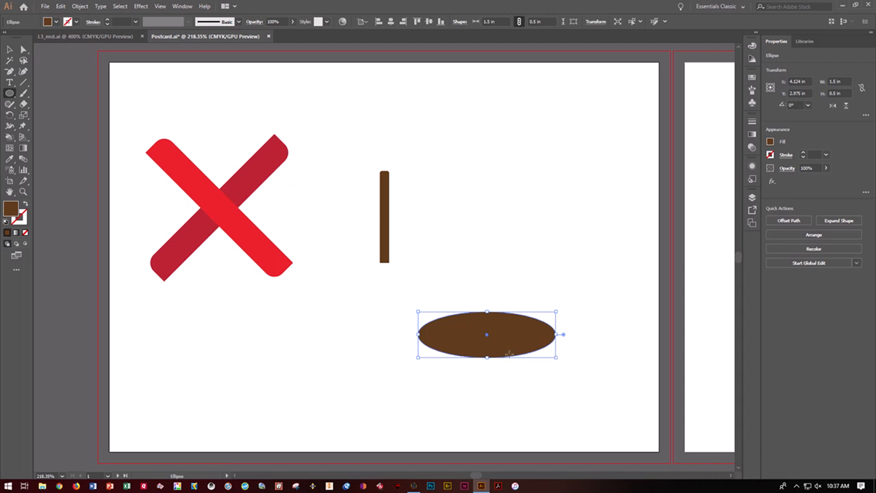
Paste a copy of the ellipse and place it just below the original, at about X 4.144 in and Y 3.591 in.
{"action": "key", "text": "ctrl+equal"}
{"action": "key", "text": "ctrl+equal"}
{"action": "key", "text": "ctrl+equal"}
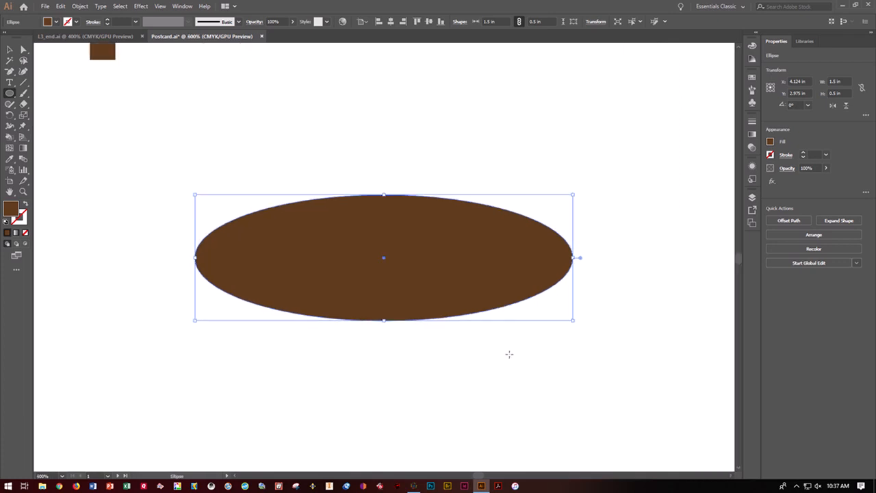
{"action": "left_click", "coordinate": [9, 49]}
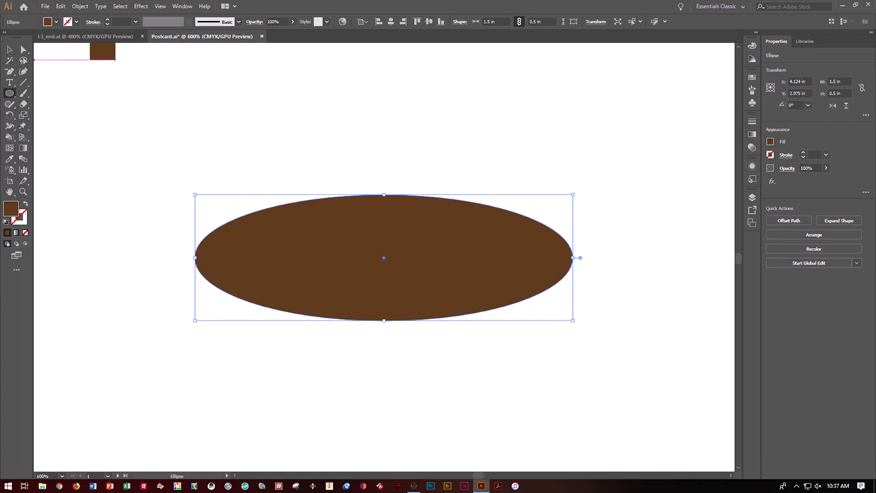
{"action": "left_click", "coordinate": [10, 48]}
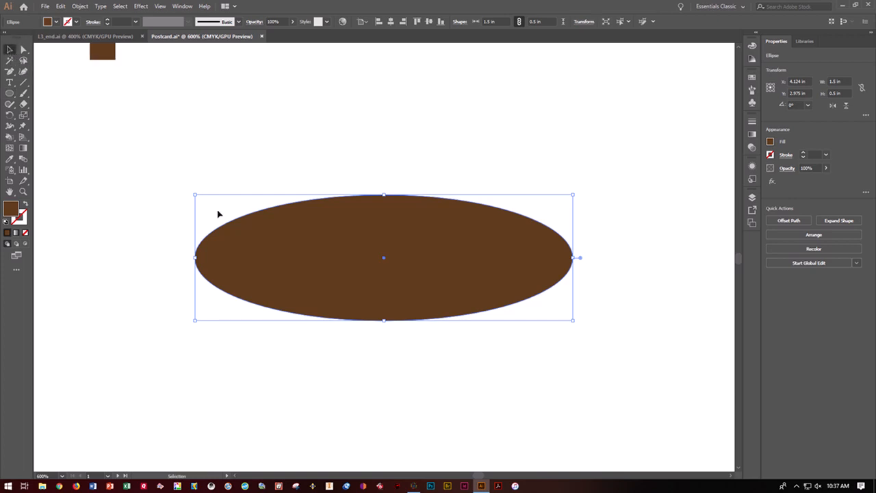
{"action": "left_click", "coordinate": [60, 6]}
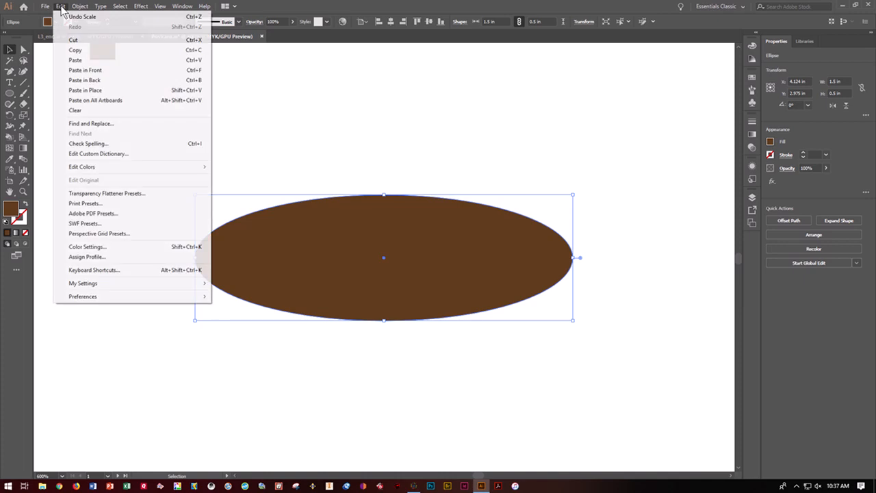
{"action": "left_click", "coordinate": [71, 52]}
{"action": "left_click", "coordinate": [59, 7]}
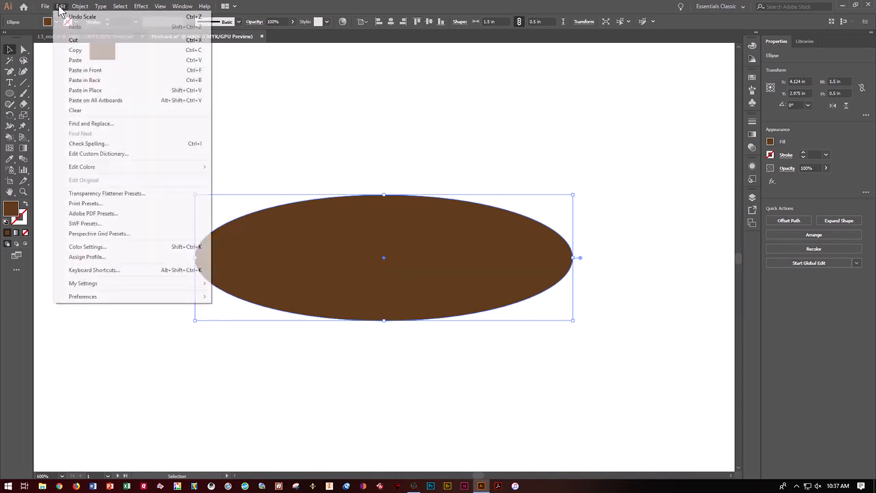
{"action": "left_click", "coordinate": [74, 59]}
{"action": "left_click_drag", "start_coordinate": [385, 297], "coordinate": [384, 442]}
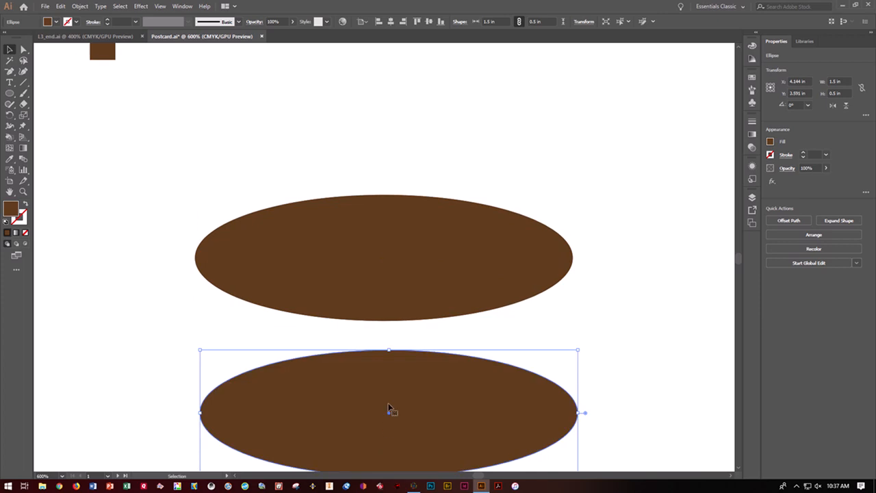
Reduce the original ellipse to its lower half by adjusting its pie angles, forming a boat hull.
{"action": "left_click", "coordinate": [379, 310]}
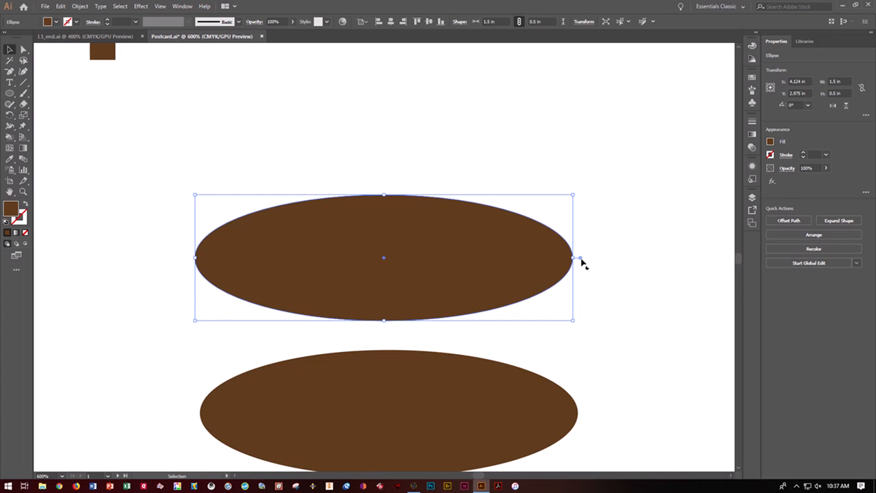
{"action": "left_click_drag", "start_coordinate": [580, 260], "coordinate": [201, 259]}
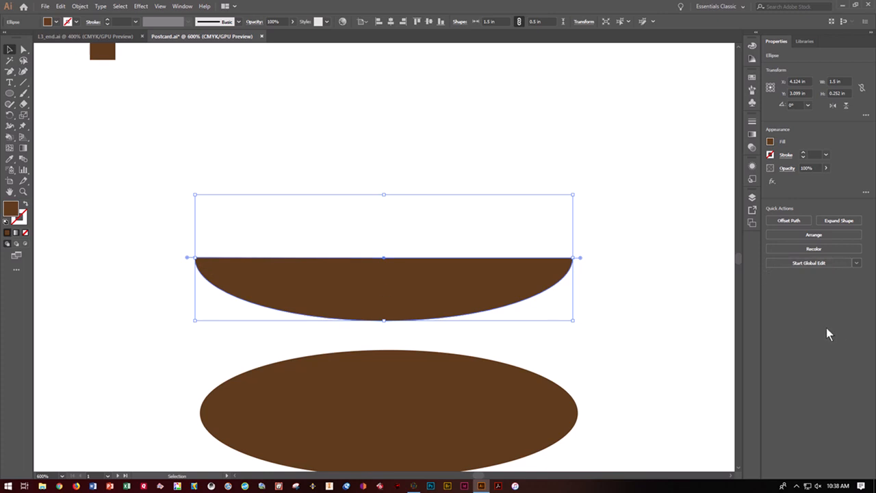
Set the half-ellipse hull's first pie angle to exactly 180°.
{"action": "left_click", "coordinate": [865, 115]}
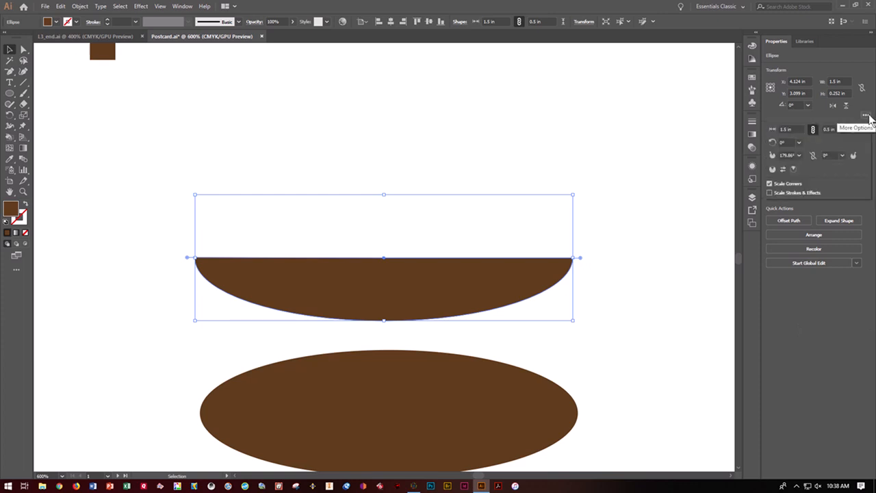
{"action": "left_click", "coordinate": [786, 156]}
{"action": "type", "text": "180"}
{"action": "key", "text": "Return"}
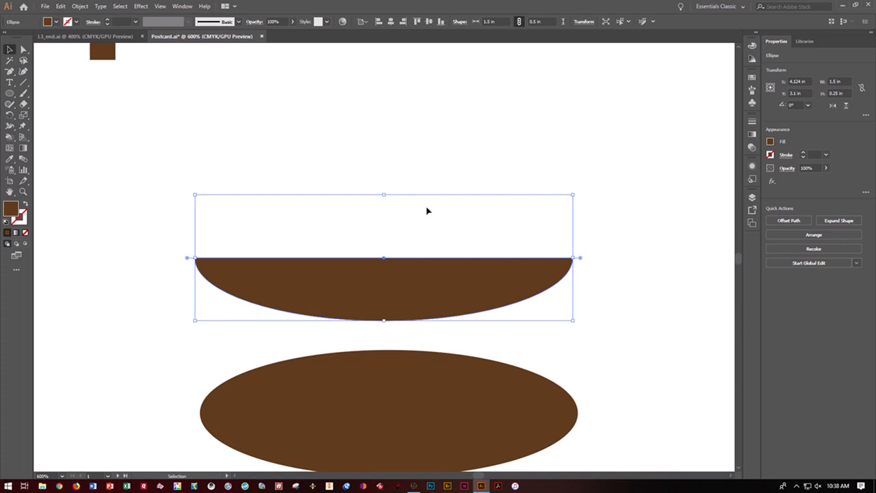
Move the hull so the centre of its flat edge snaps to the foot of the mast, and save the postcard.
{"action": "left_click_drag", "start_coordinate": [237, 171], "coordinate": [485, 202]}
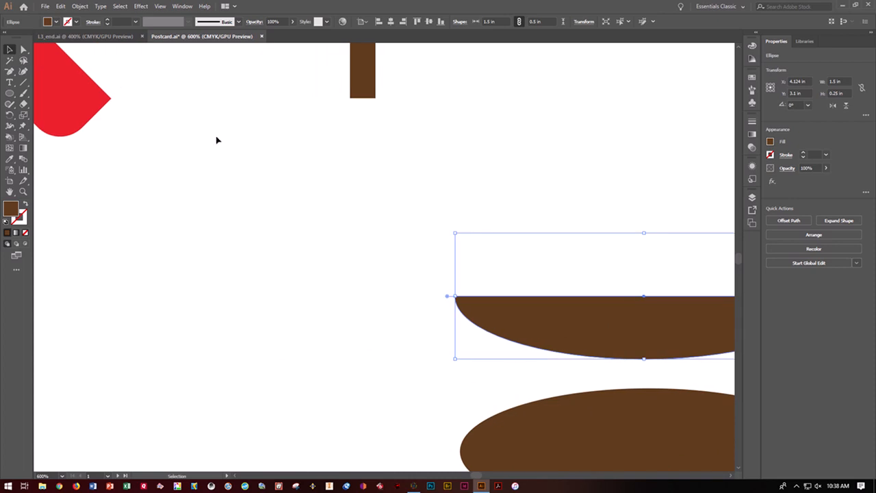
{"action": "left_click_drag", "start_coordinate": [549, 321], "coordinate": [269, 122]}
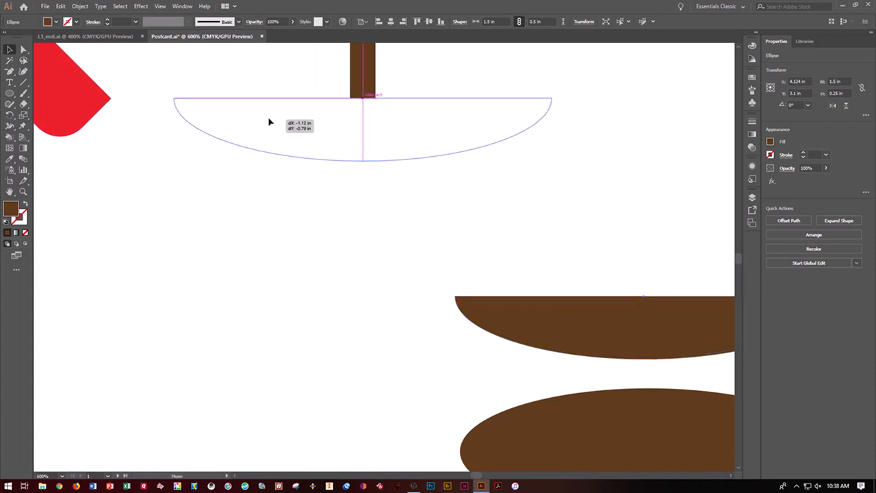
{"action": "left_click_drag", "start_coordinate": [269, 122], "coordinate": [268, 123]}
{"action": "left_click_drag", "start_coordinate": [637, 144], "coordinate": [604, 357]}
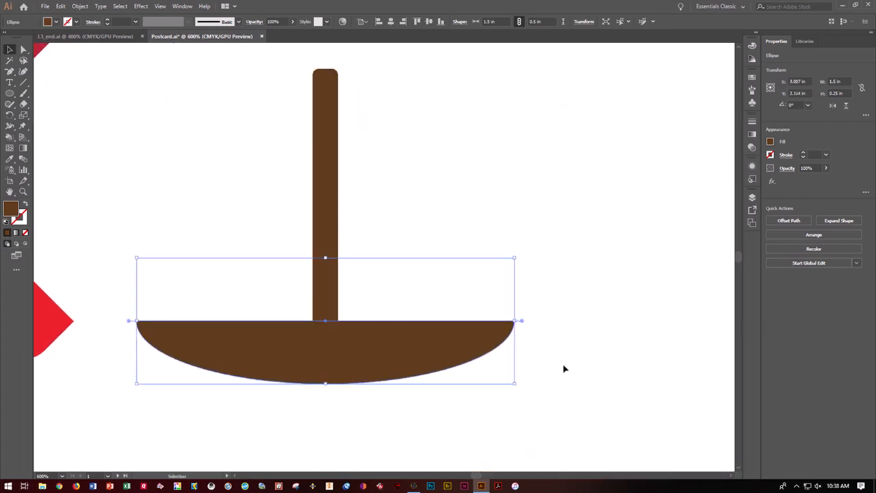
{"action": "mouse_move", "coordinate": [383, 339]}
{"action": "left_mouse_down"}
{"action": "mouse_move", "coordinate": [393, 344]}
{"action": "mouse_move", "coordinate": [384, 334]}
{"action": "mouse_move", "coordinate": [382, 359]}
{"action": "mouse_move", "coordinate": [384, 342]}
{"action": "left_mouse_up"}
{"action": "left_click", "coordinate": [561, 353]}
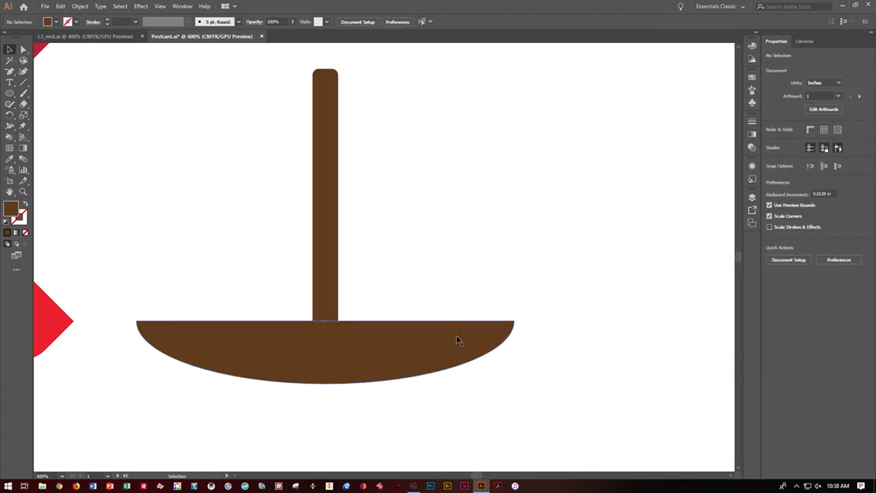
{"action": "key", "text": "a"}
{"action": "key", "text": "ctrl+s"}
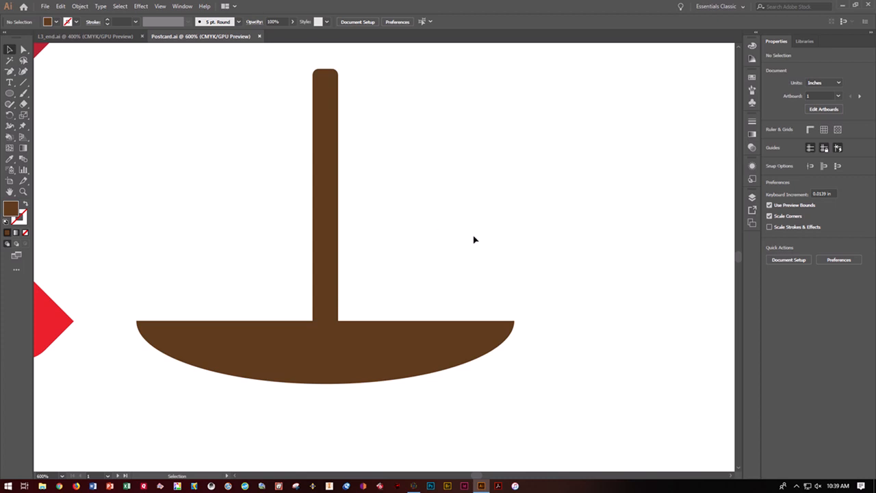
Examine how the boat's deck and hull are built in the finished L3_end.ai artwork, and return to Postcard.ai.
{"action": "scroll", "coordinate": [473, 239], "scroll_direction": "down", "scroll_amount": 3}
{"action": "scroll", "coordinate": [473, 236], "scroll_direction": "down", "scroll_amount": 1}
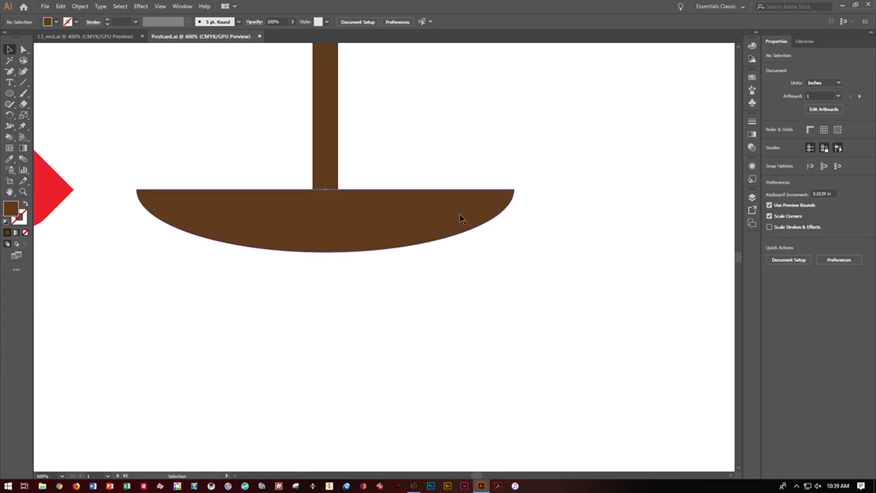
{"action": "left_click", "coordinate": [101, 37]}
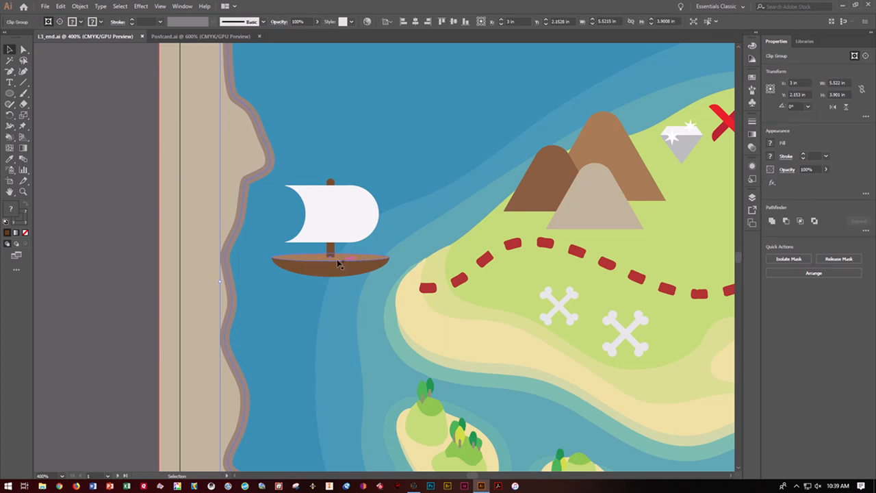
{"action": "left_click", "coordinate": [180, 35]}
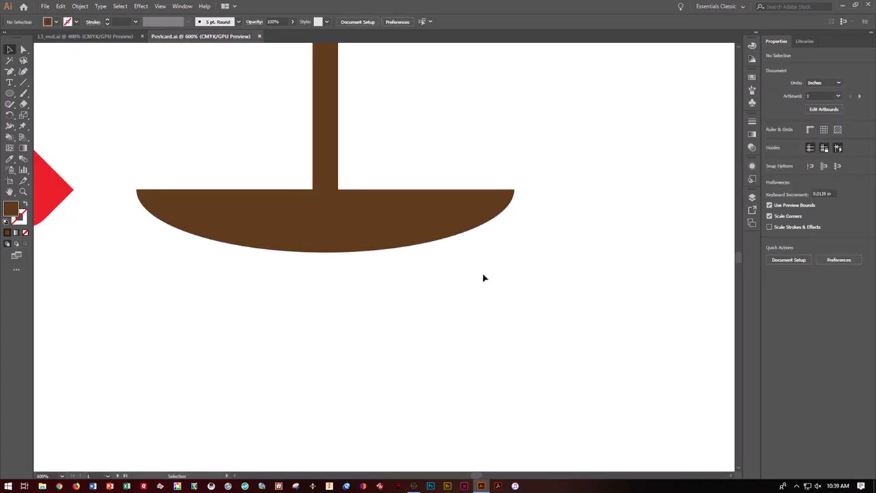
Move the full brown ellipse onto the boat, snapping its centre to the middle of the hull's flat edge at the mast's foot.
{"action": "scroll", "coordinate": [483, 274], "scroll_direction": "down", "scroll_amount": 5}
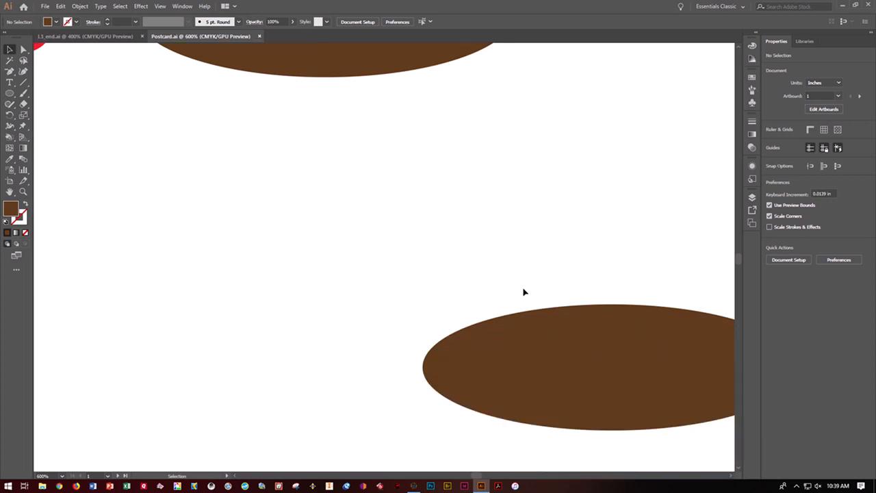
{"action": "left_click", "coordinate": [507, 343]}
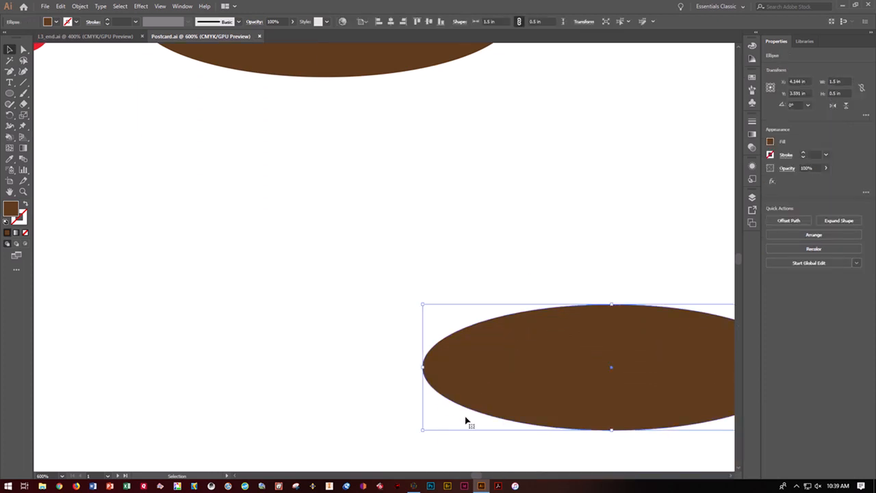
{"action": "left_click_drag", "start_coordinate": [484, 463], "coordinate": [285, 429]}
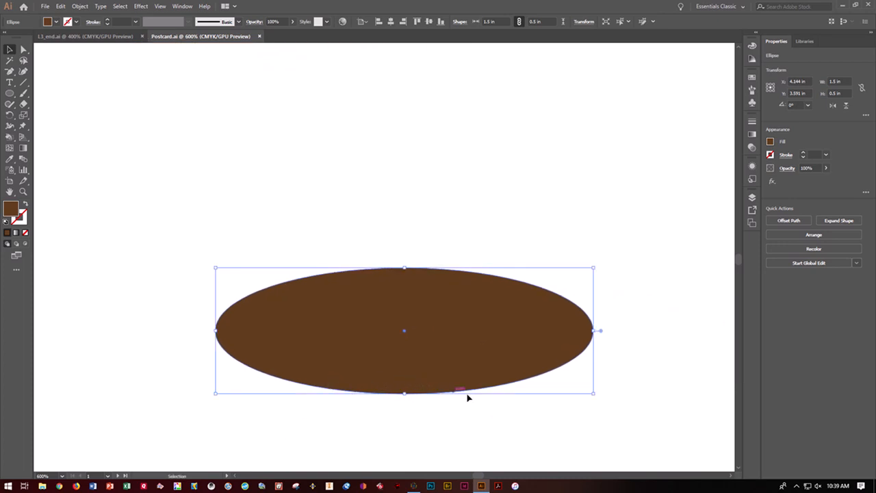
{"action": "left_click_drag", "start_coordinate": [453, 362], "coordinate": [381, 235]}
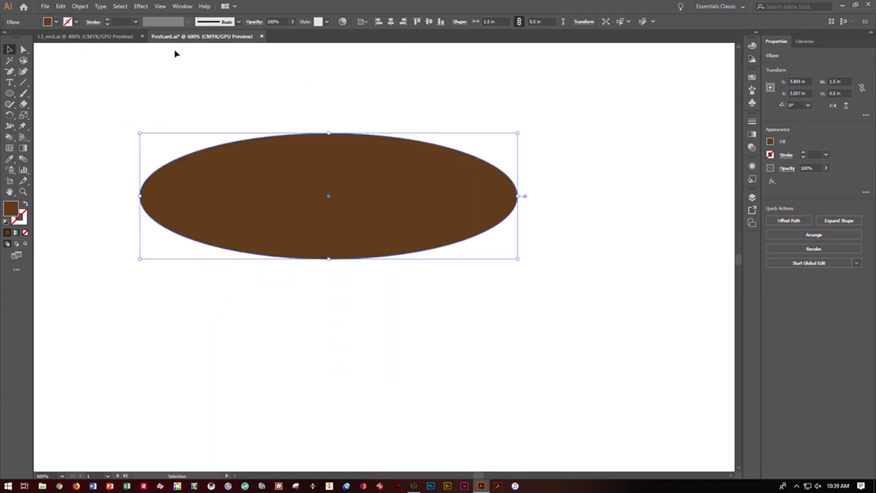
{"action": "left_click", "coordinate": [160, 7]}
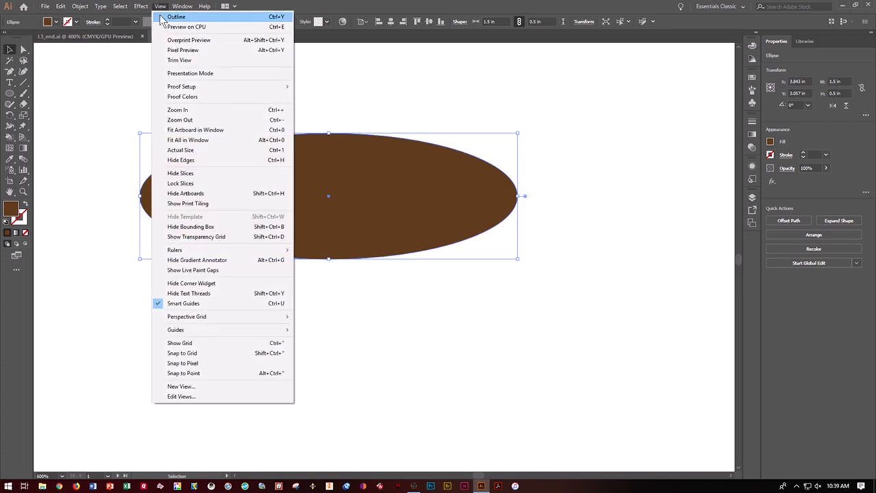
{"action": "left_click", "coordinate": [178, 130]}
{"action": "left_click_drag", "start_coordinate": [497, 363], "coordinate": [413, 278]}
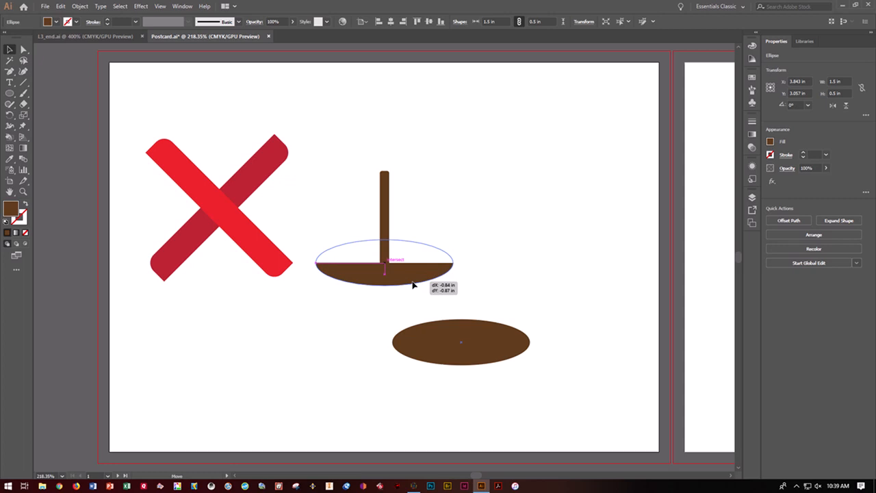
{"action": "left_click_drag", "start_coordinate": [413, 284], "coordinate": [413, 285]}
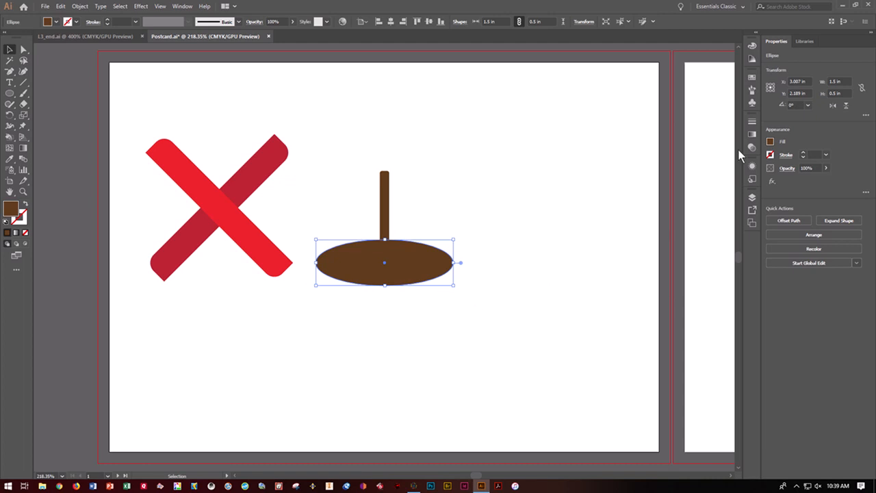
Fill the full ellipse over the hull with a lighter brown swatch.
{"action": "left_click", "coordinate": [771, 144]}
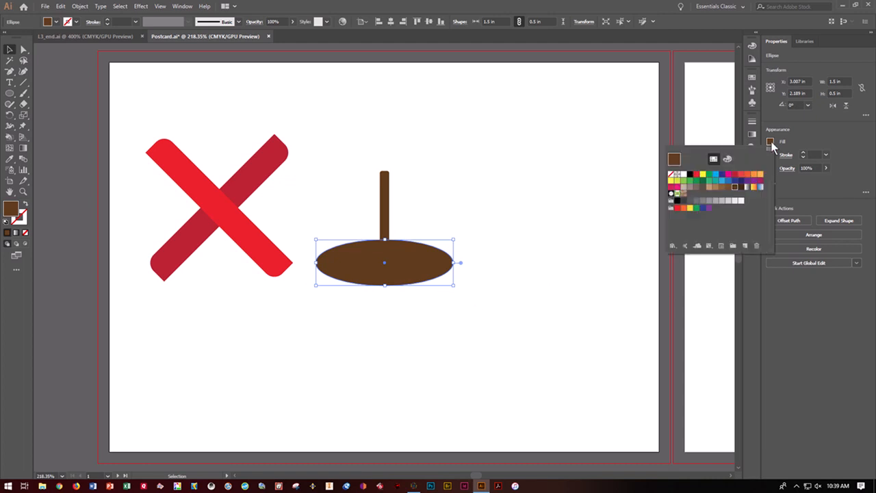
{"action": "left_click", "coordinate": [716, 187]}
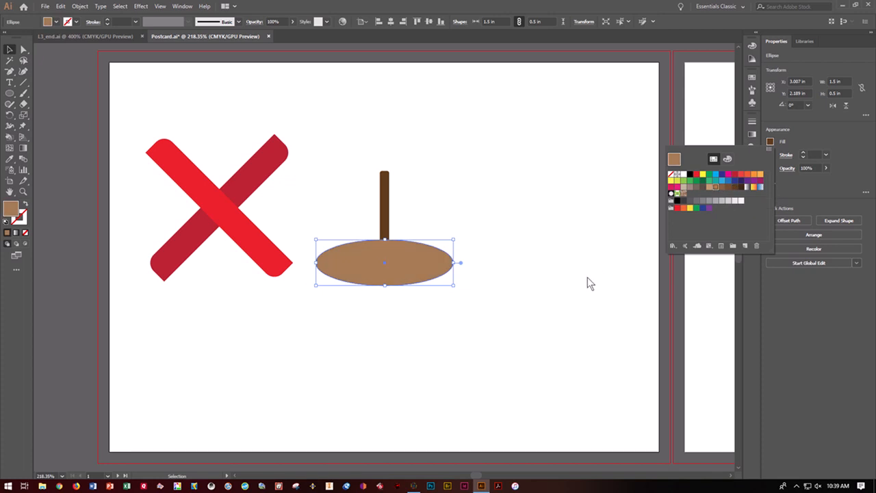
{"action": "key", "text": "Escape"}
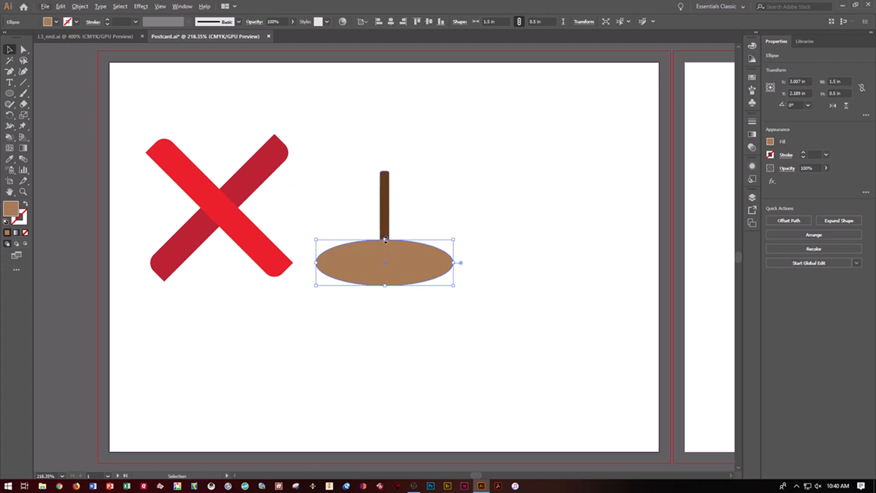
Flatten the light brown ellipse symmetrically about its centre and set its height to 0.1 in, forming the deck.
{"action": "left_click_drag", "start_coordinate": [385, 239], "coordinate": [385, 257]}
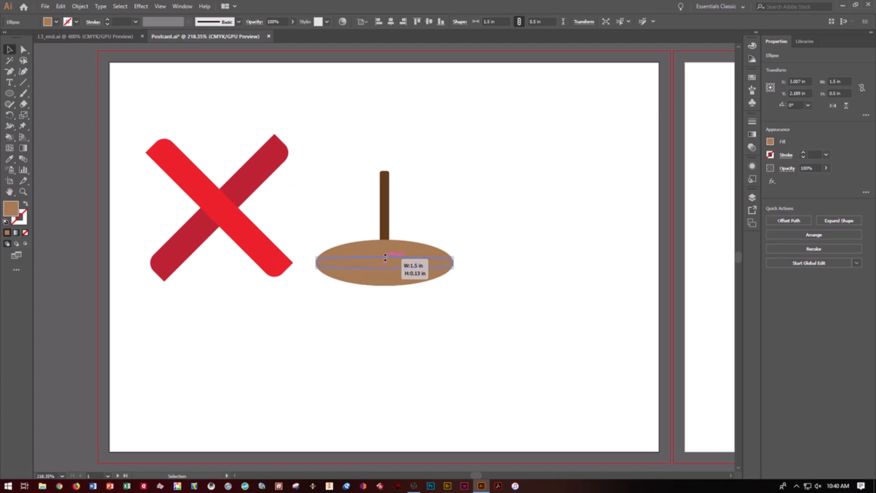
{"action": "left_click_drag", "start_coordinate": [385, 257], "coordinate": [385, 257]}
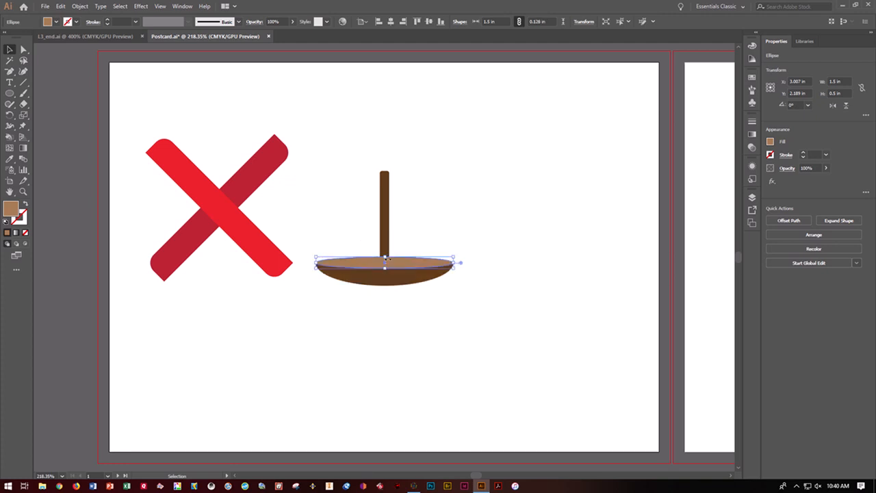
{"action": "left_click", "coordinate": [833, 81]}
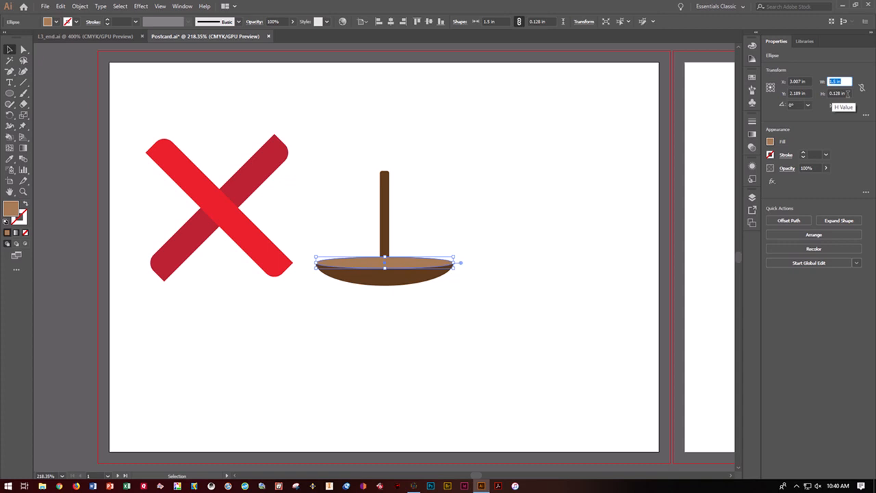
{"action": "left_click", "coordinate": [839, 93]}
{"action": "type", "text": ".1"}
{"action": "key", "text": "Return"}
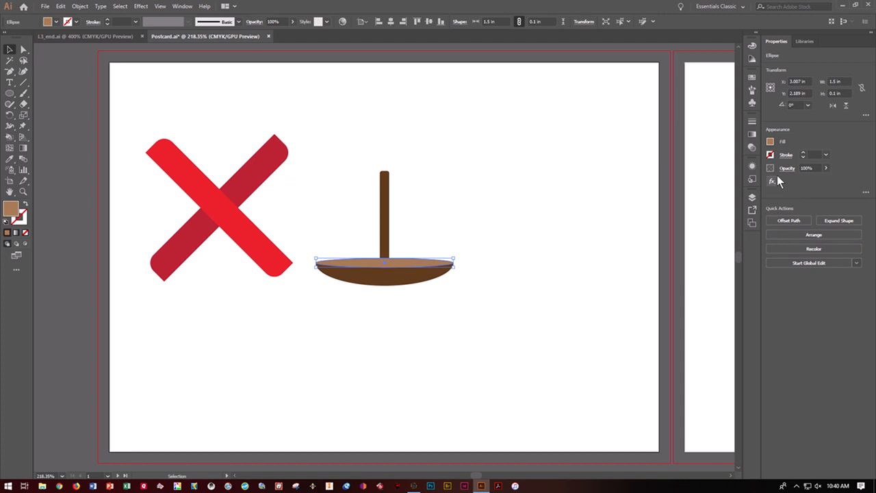
Give the deck ellipse a 2 pt stroke aligned to the inside.
{"action": "left_click", "coordinate": [784, 156]}
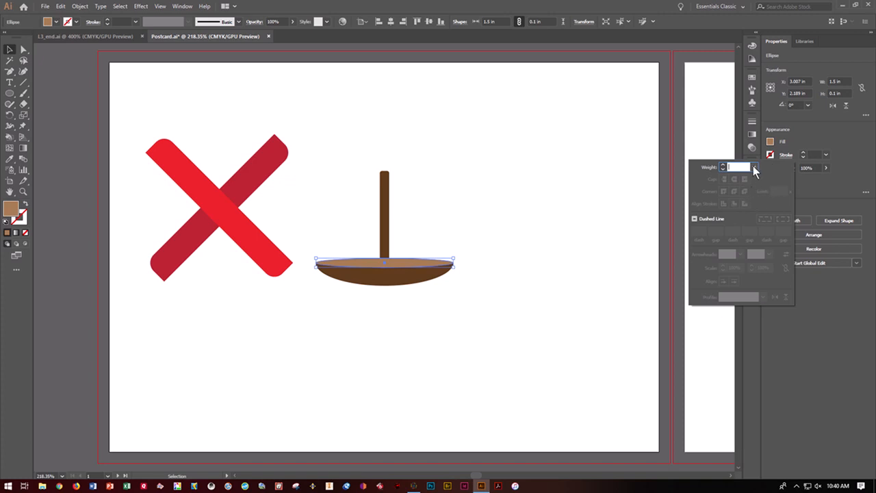
{"action": "left_click", "coordinate": [755, 168]}
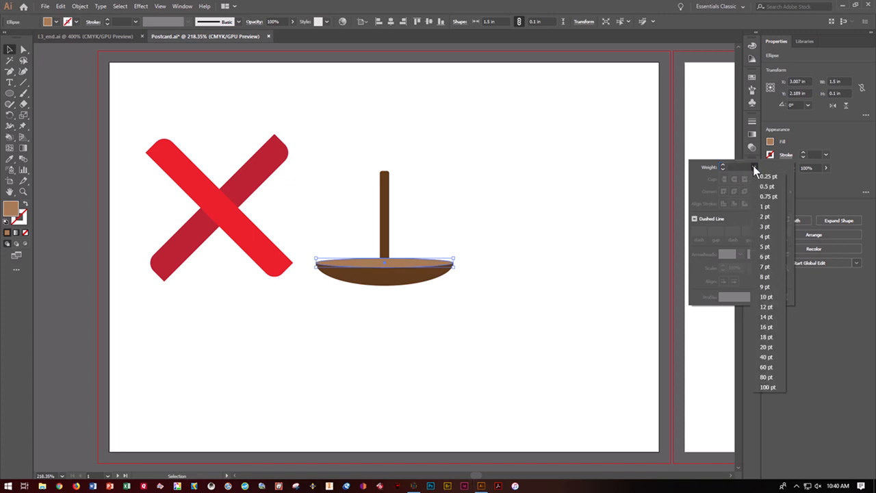
{"action": "left_click", "coordinate": [765, 216]}
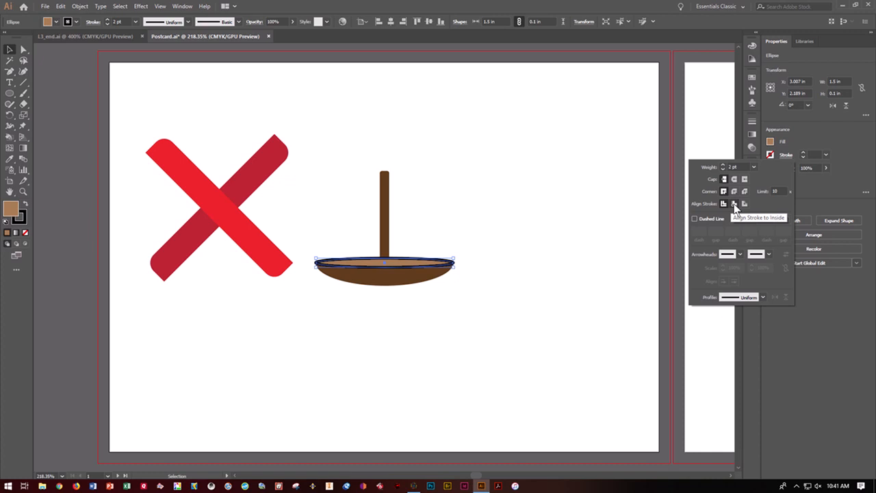
{"action": "left_click", "coordinate": [735, 206]}
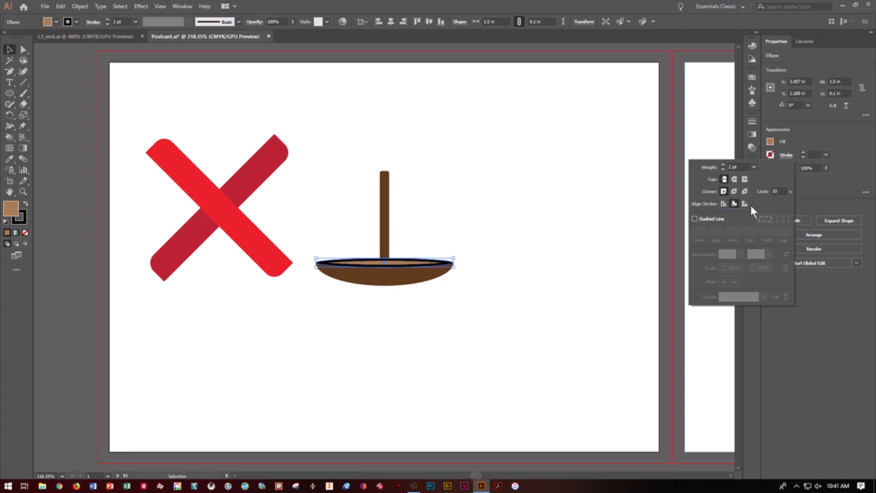
Colour the deck ellipse's stroke with a light tan brown swatch and save the postcard.
{"action": "left_click", "coordinate": [771, 154]}
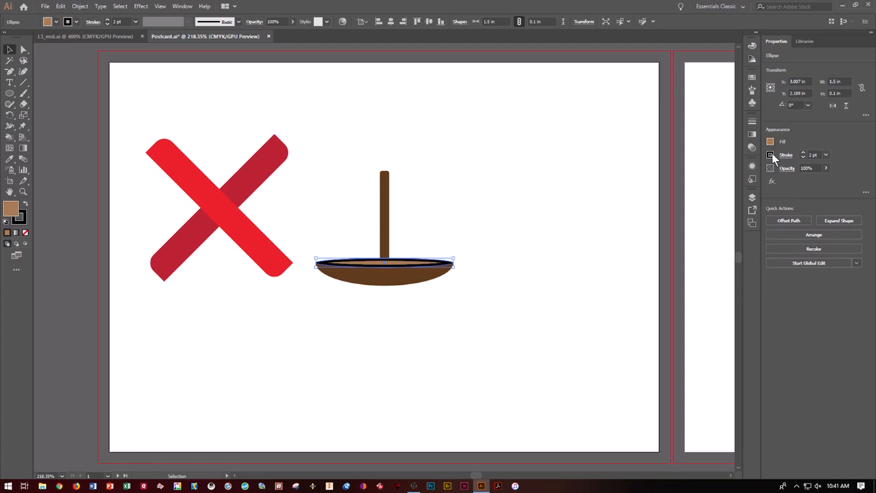
{"action": "left_click", "coordinate": [770, 155]}
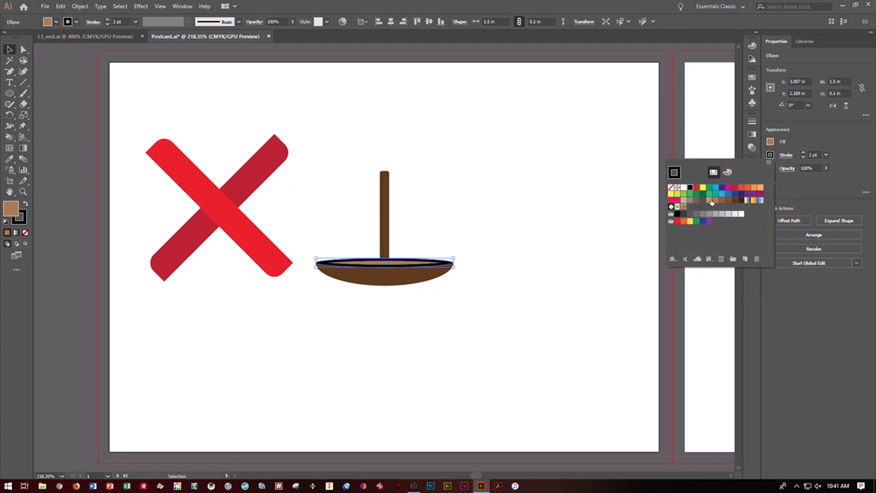
{"action": "left_click", "coordinate": [709, 200]}
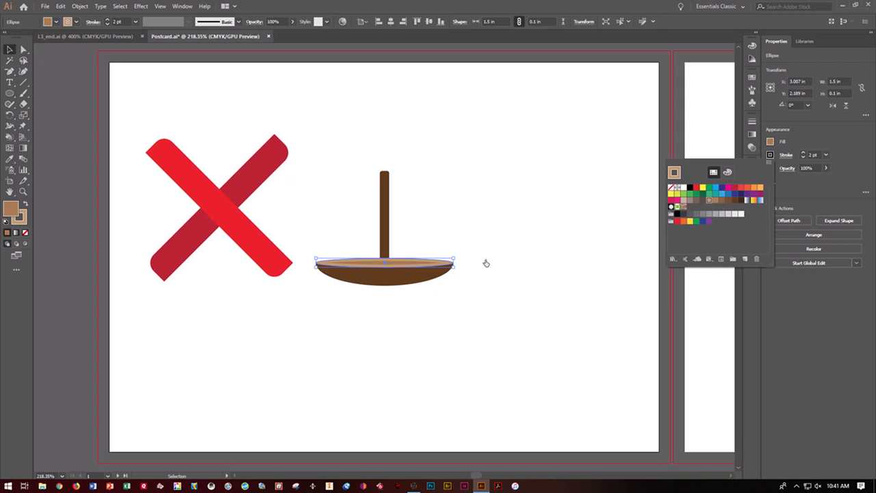
{"action": "left_click", "coordinate": [709, 200]}
{"action": "left_click", "coordinate": [421, 267]}
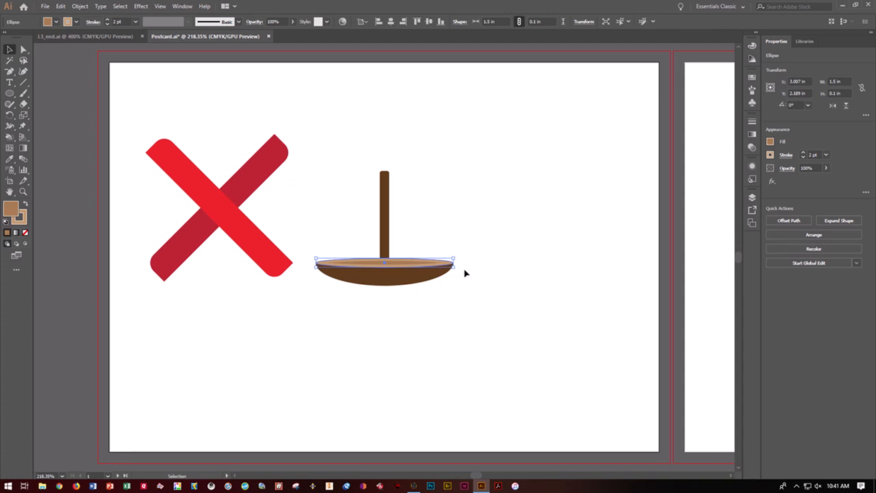
{"action": "left_click", "coordinate": [545, 272]}
{"action": "key", "text": "ctrl+s"}
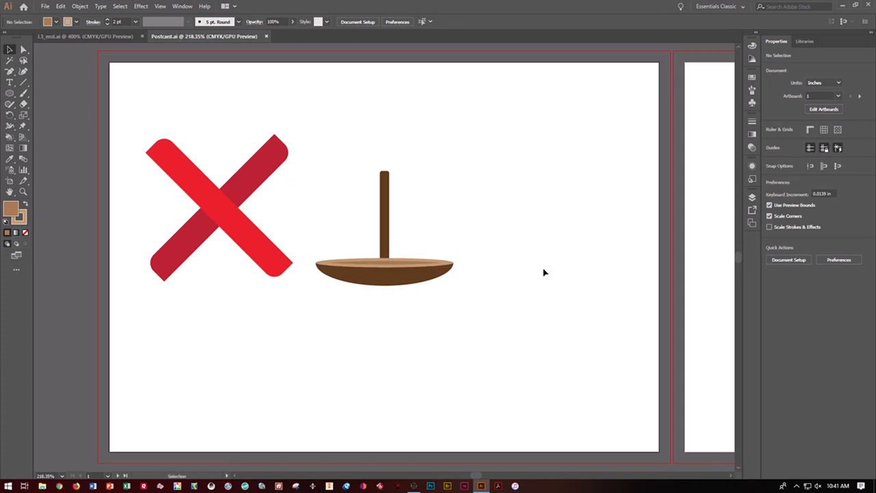
Bring the mast rectangle to the front so it stands over the deck, and save the postcard.
{"action": "left_click", "coordinate": [385, 236]}
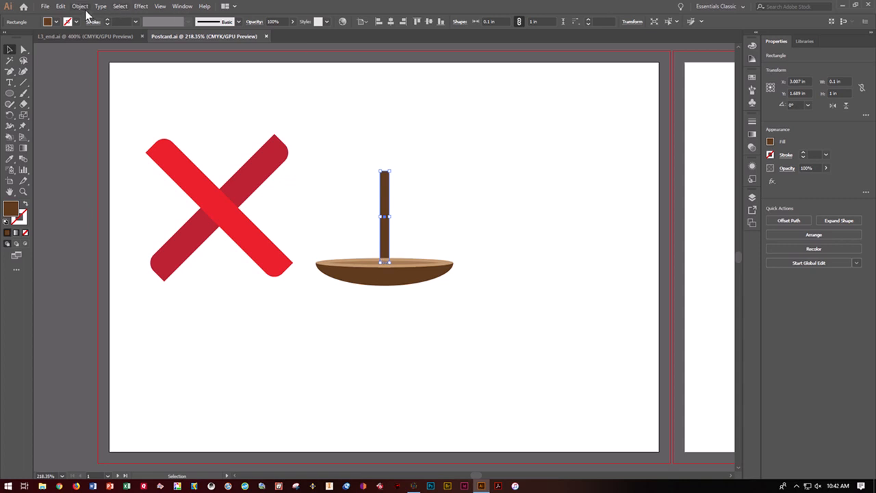
{"action": "left_click", "coordinate": [816, 234]}
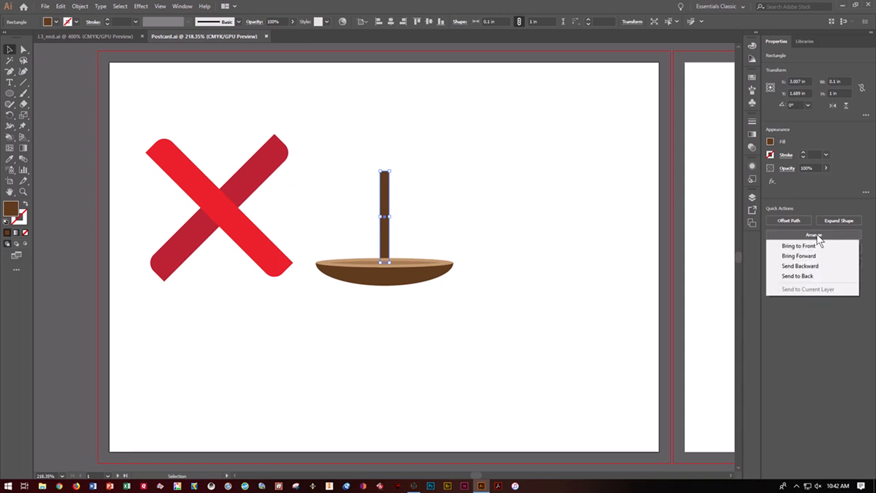
{"action": "left_click", "coordinate": [817, 246]}
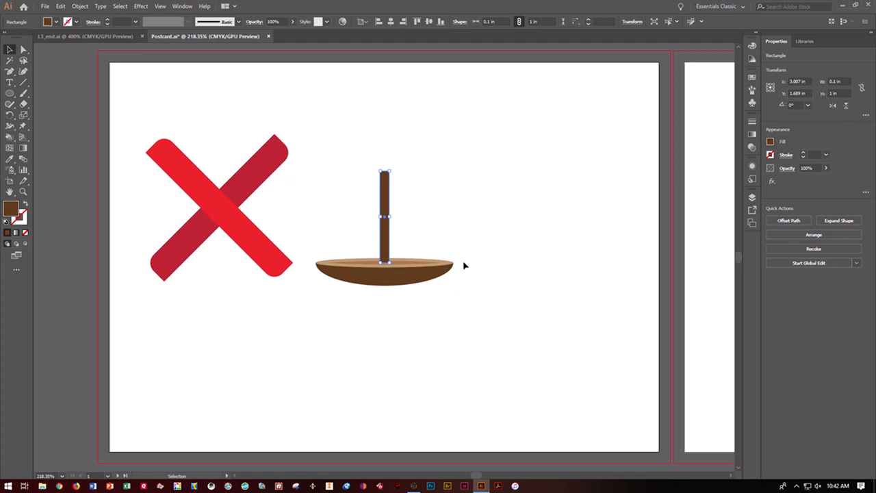
{"action": "left_click", "coordinate": [502, 238]}
{"action": "key", "text": "ctrl+s"}
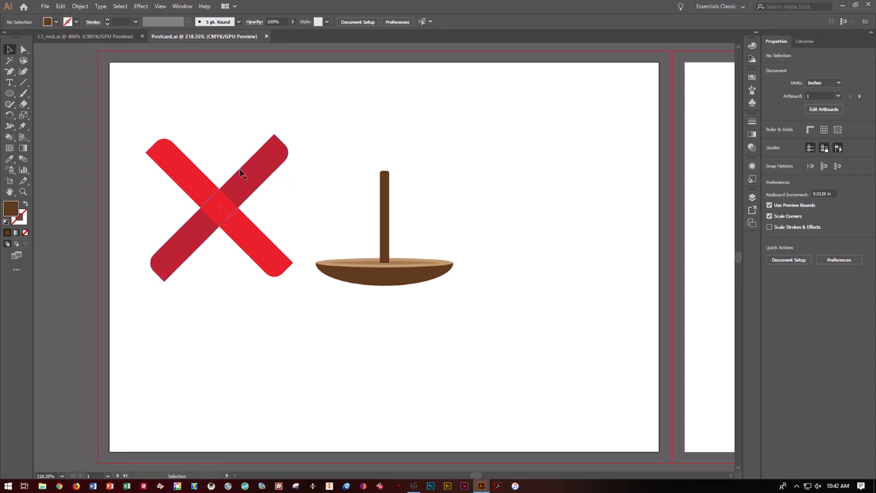
Group the hull, deck and mast, and move the grouped boat directly below the red X.
{"action": "left_click_drag", "start_coordinate": [335, 172], "coordinate": [500, 299]}
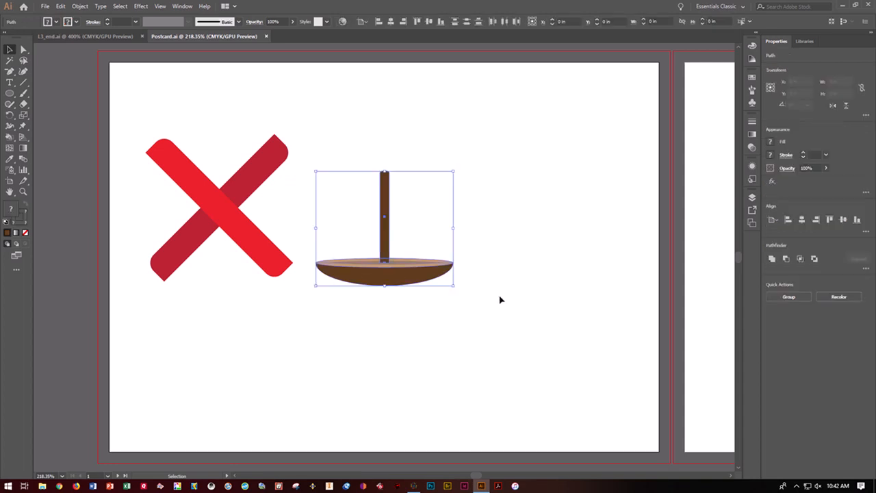
{"action": "left_click", "coordinate": [788, 299]}
{"action": "left_click_drag", "start_coordinate": [425, 282], "coordinate": [254, 408]}
{"action": "left_click", "coordinate": [416, 411]}
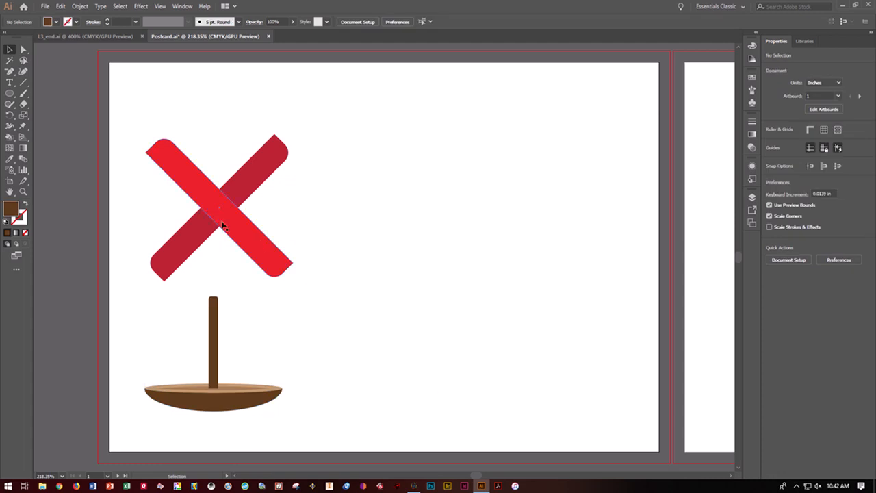
Draw a circle about 1 in in diameter on the empty artboard area beside the red X.
{"action": "left_click", "coordinate": [13, 96]}
{"action": "left_click", "coordinate": [28, 114]}
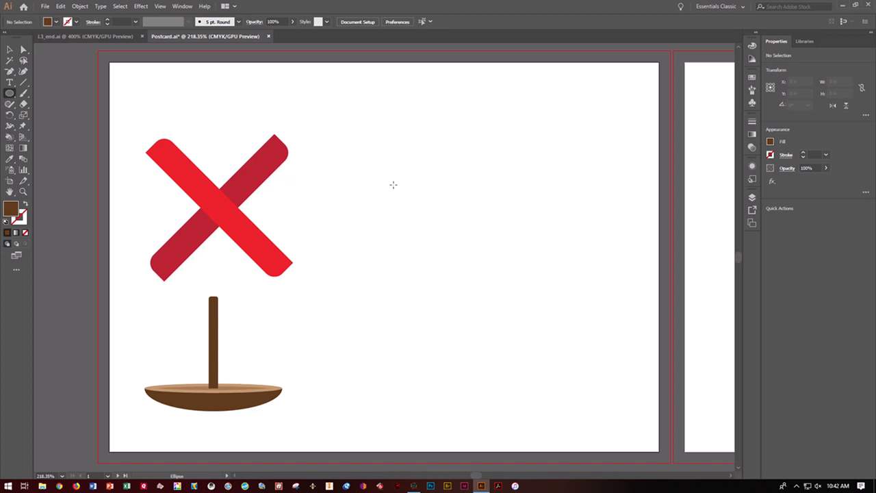
{"action": "left_click_drag", "start_coordinate": [416, 182], "coordinate": [499, 260]}
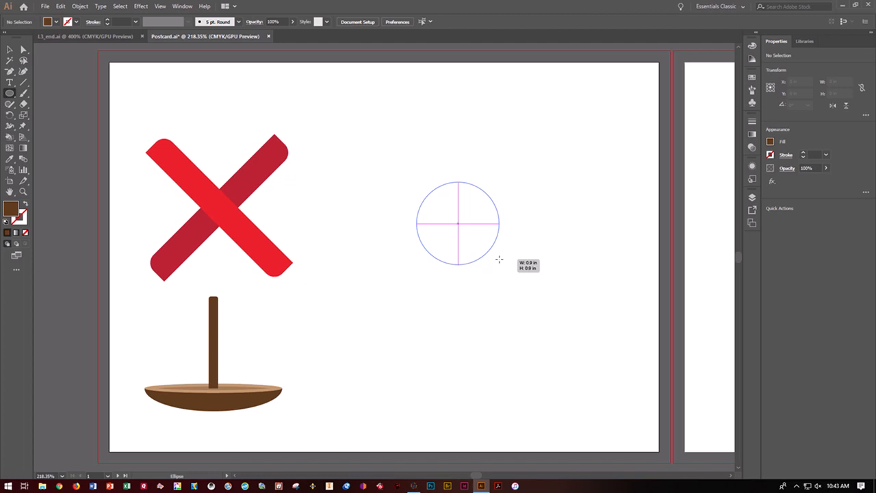
{"action": "left_click_drag", "start_coordinate": [499, 259], "coordinate": [508, 271]}
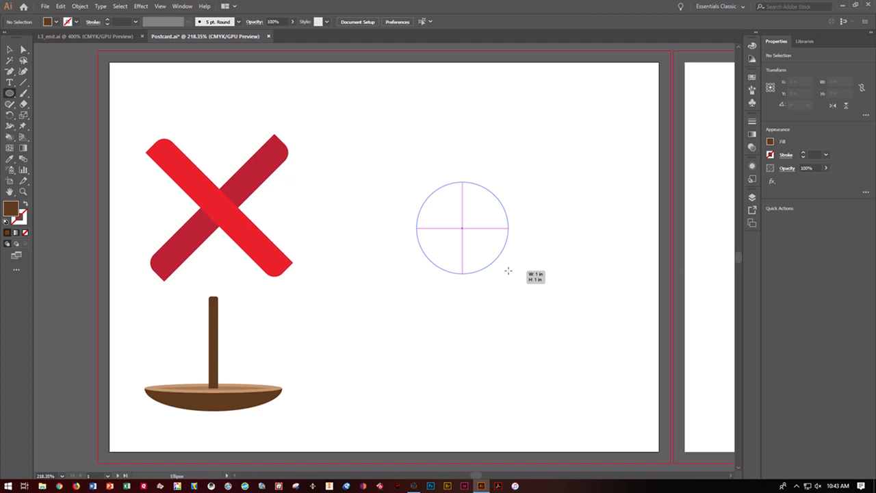
{"action": "left_click_drag", "start_coordinate": [508, 271], "coordinate": [508, 271]}
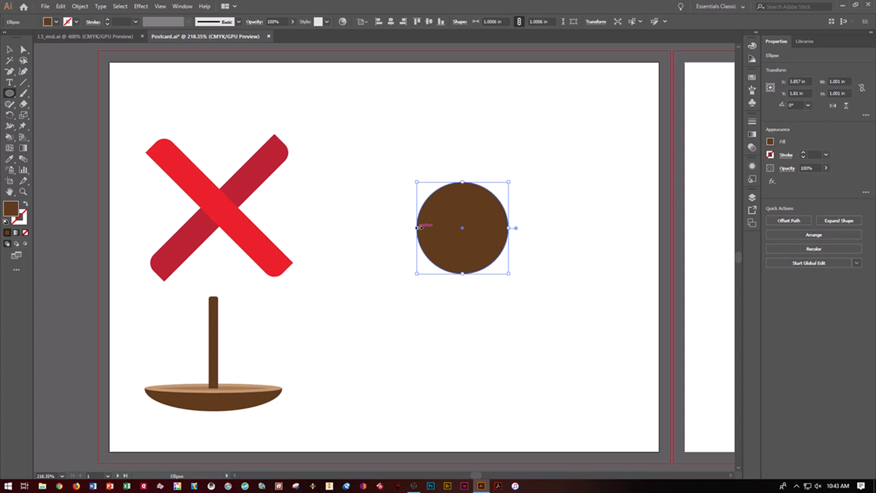
Try narrowing the circle from one side to about 0.83 in wide, and undo the change.
{"action": "left_click_drag", "start_coordinate": [418, 227], "coordinate": [433, 227]}
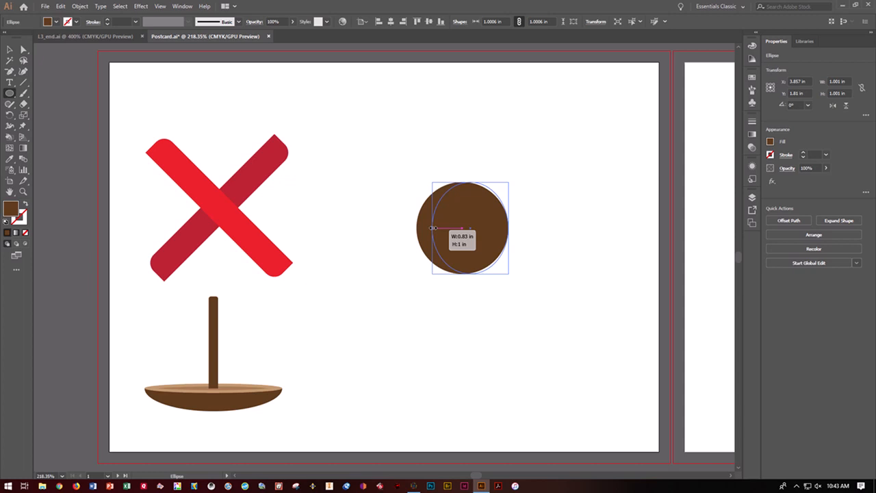
{"action": "left_click_drag", "start_coordinate": [432, 227], "coordinate": [433, 227]}
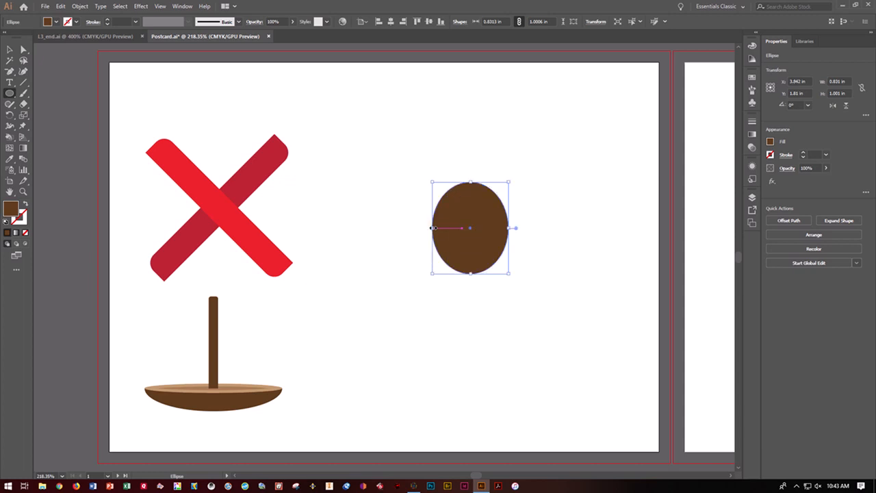
{"action": "key", "text": "ctrl+z"}
Shrink the circle proportionally to about 0.3 in across and fill it with the light grey C=0 M=0 Y=0 K=10 swatch.
{"action": "mouse_move", "coordinate": [432, 227]}
{"action": "left_mouse_down"}
{"action": "mouse_move", "coordinate": [419, 228]}
{"action": "mouse_move", "coordinate": [448, 228]}
{"action": "left_mouse_up"}
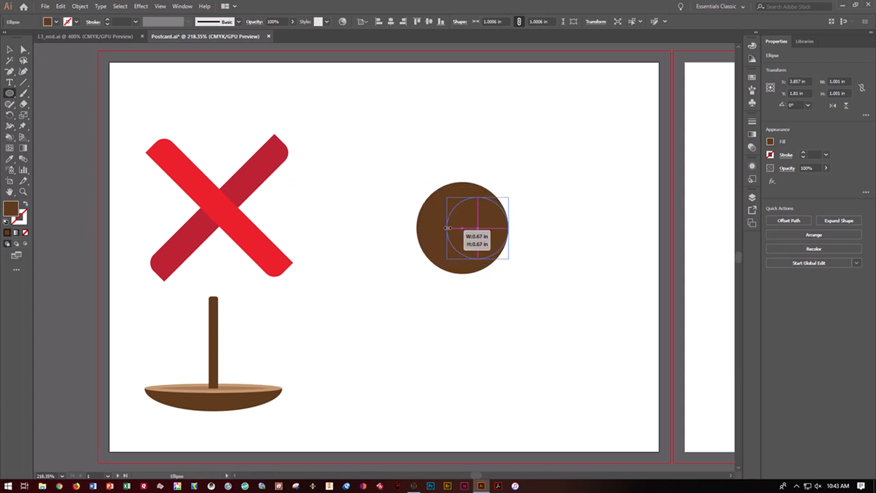
{"action": "left_click_drag", "start_coordinate": [447, 228], "coordinate": [480, 229]}
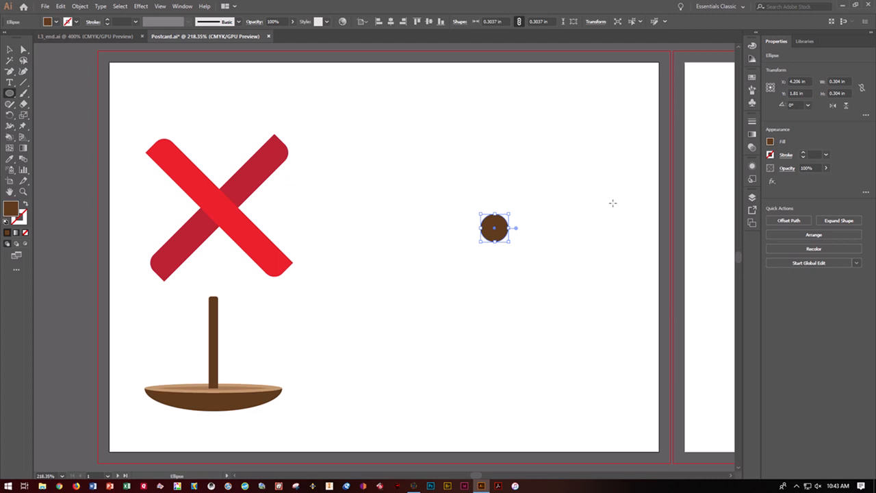
{"action": "left_click", "coordinate": [770, 141]}
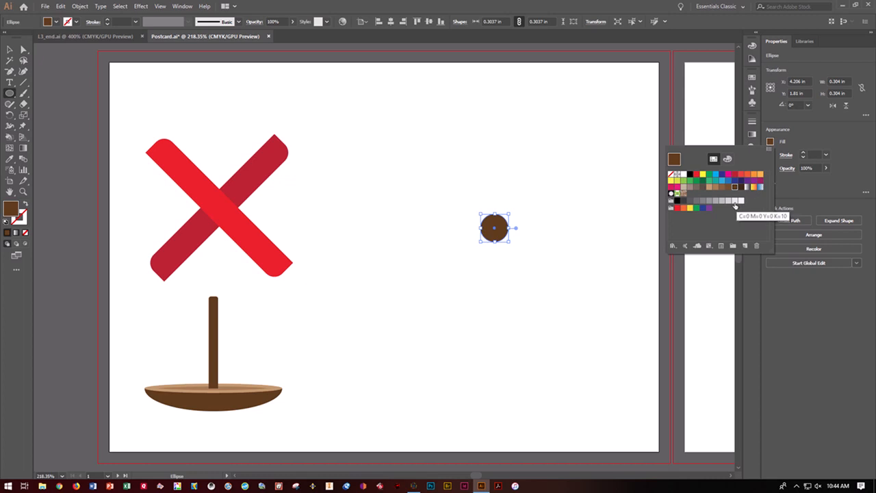
{"action": "left_click", "coordinate": [734, 201]}
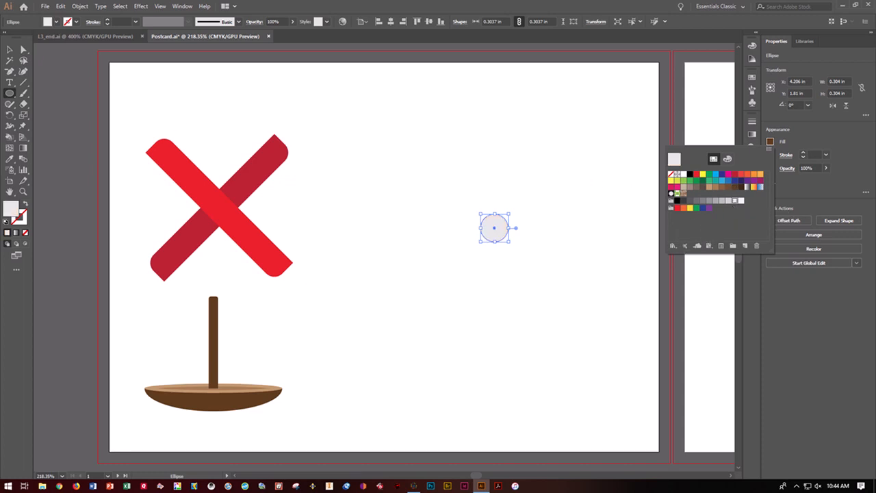
Move the light grey circle just above the upper arm of the red X, and save the postcard.
{"action": "left_click", "coordinate": [10, 49]}
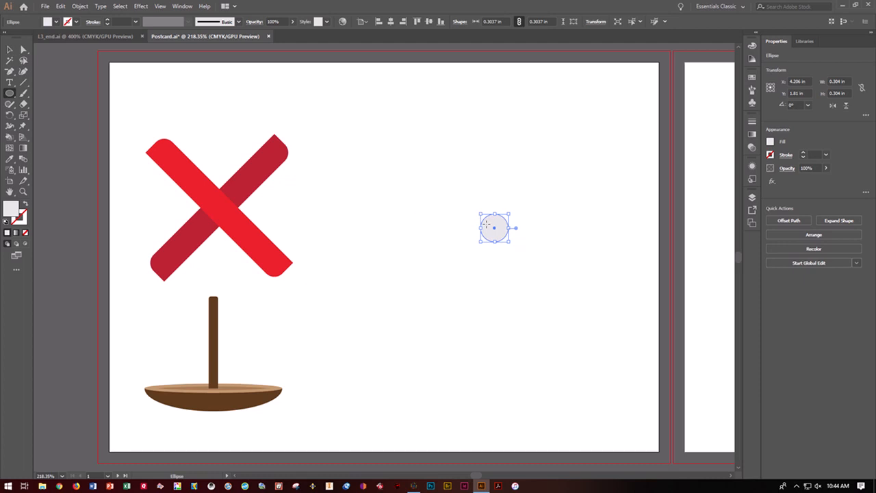
{"action": "left_click_drag", "start_coordinate": [487, 223], "coordinate": [488, 225]}
{"action": "key", "text": "v"}
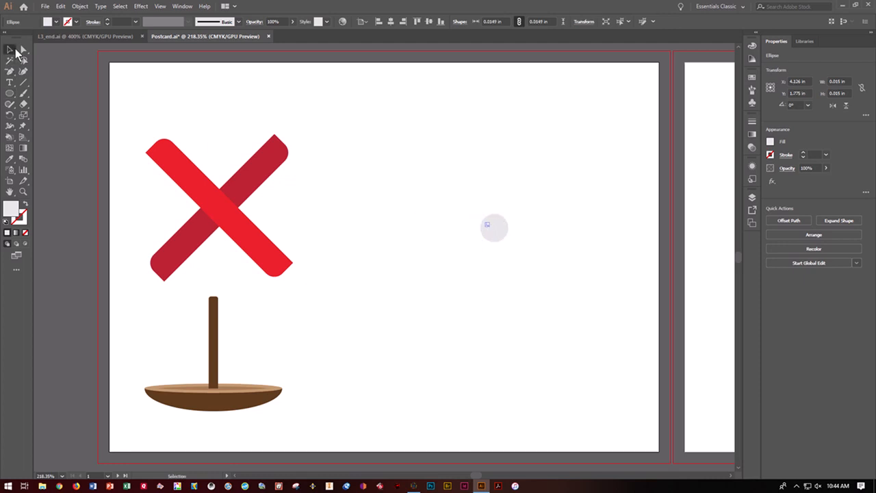
{"action": "left_click_drag", "start_coordinate": [497, 233], "coordinate": [306, 96]}
{"action": "left_click", "coordinate": [375, 212]}
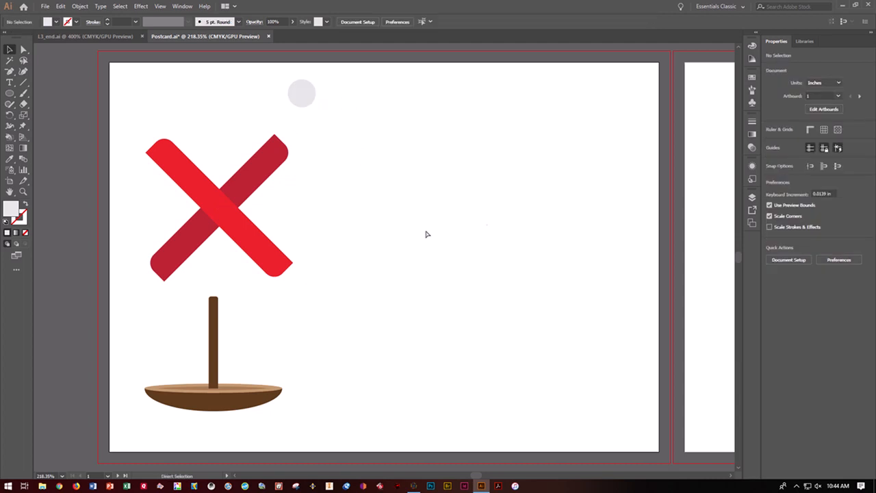
{"action": "key", "text": "ctrl+s"}
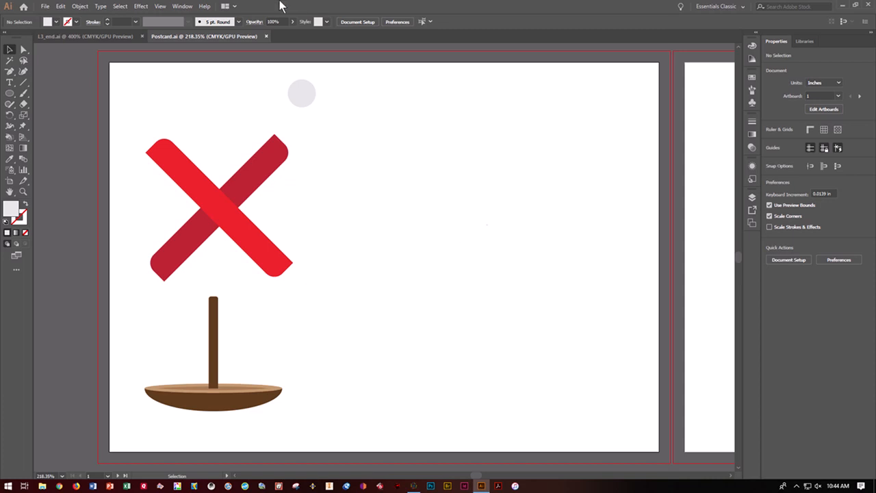
Turn off Smart Guides and activate the Polygon tool.
{"action": "left_click", "coordinate": [159, 6]}
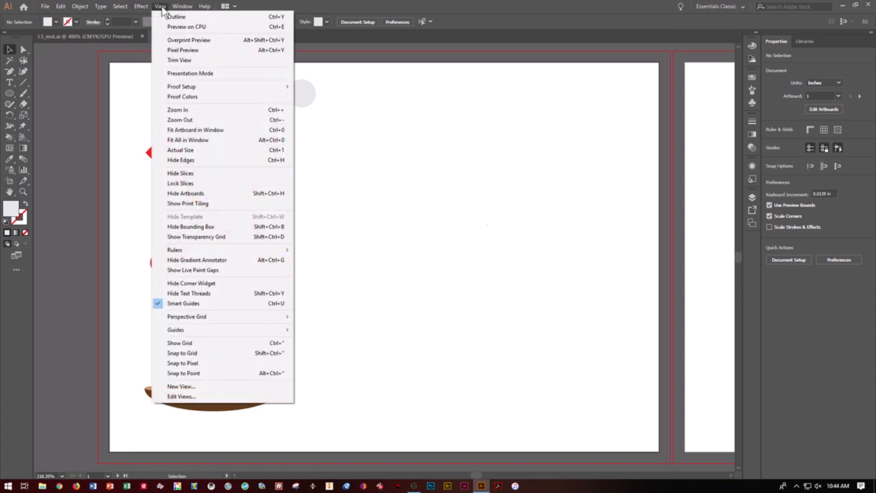
{"action": "left_click", "coordinate": [157, 304]}
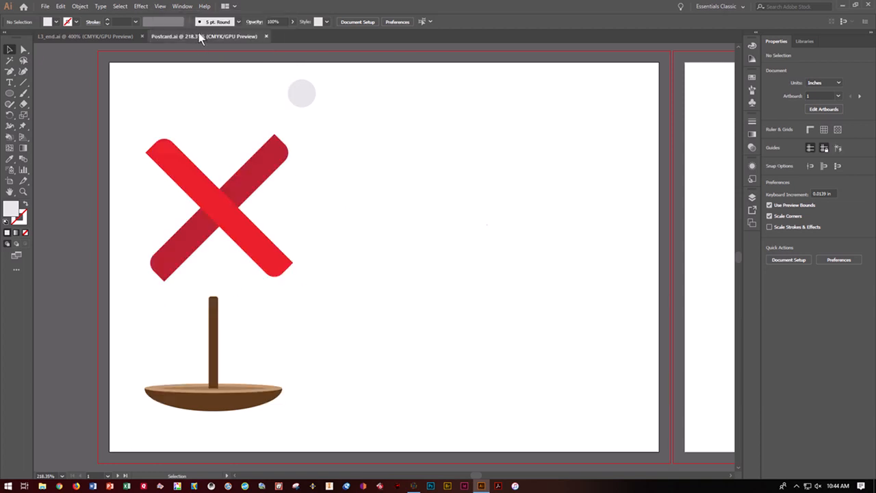
{"action": "left_click", "coordinate": [11, 94]}
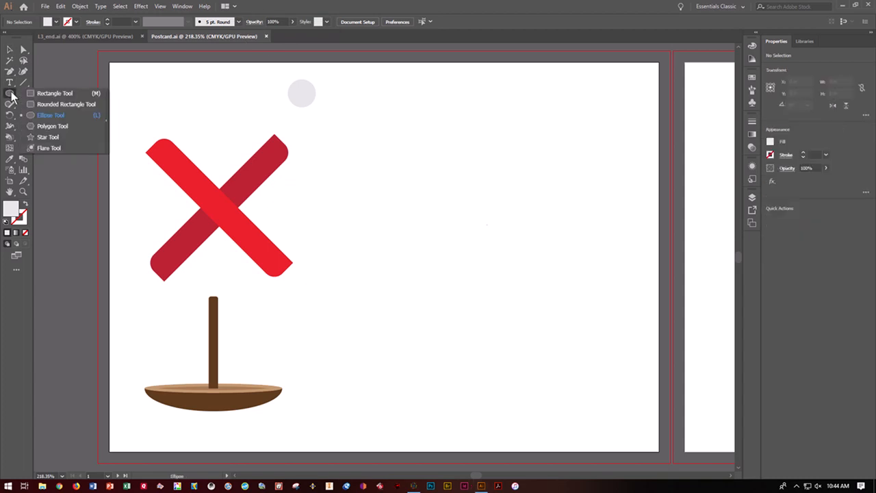
{"action": "left_click", "coordinate": [58, 127]}
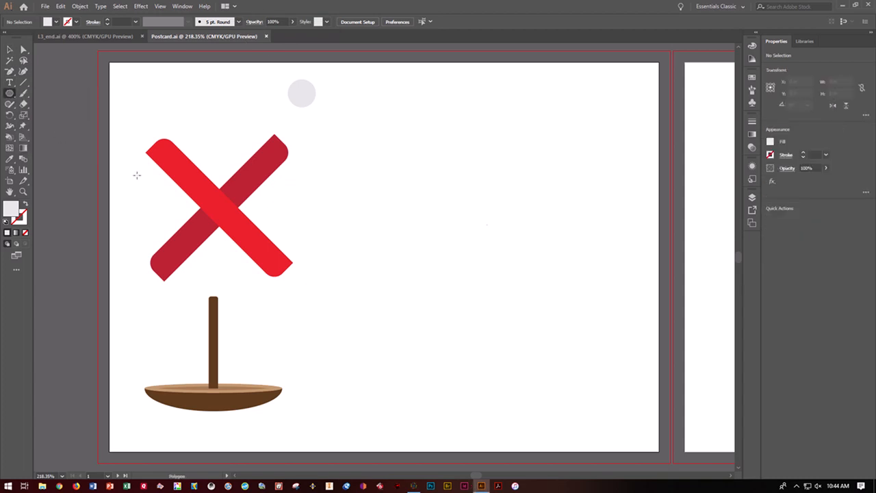
Delete a trial hexagon and draw an upright three-sided polygon about 1.37 in wide and 1.18 in high beside the red X.
{"action": "mouse_move", "coordinate": [361, 207]}
{"action": "left_mouse_down"}
{"action": "mouse_move", "coordinate": [485, 308]}
{"action": "mouse_move", "coordinate": [440, 273]}
{"action": "mouse_move", "coordinate": [485, 303]}
{"action": "mouse_move", "coordinate": [450, 279]}
{"action": "left_mouse_up"}
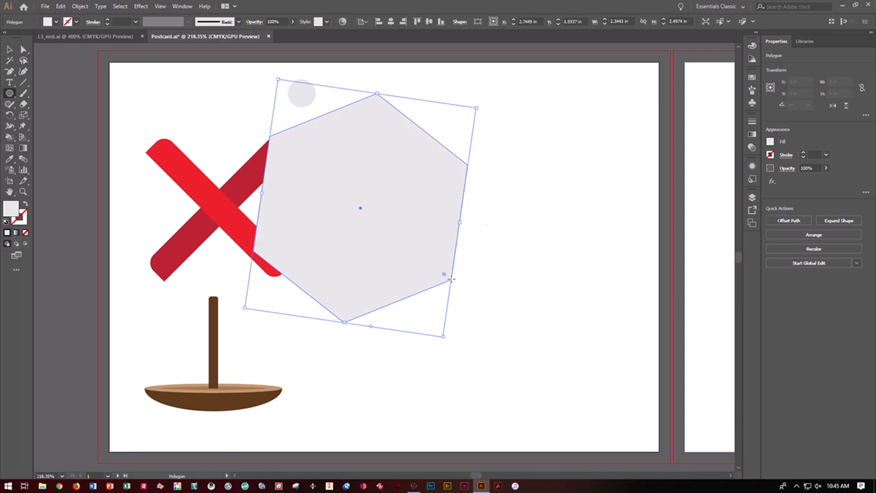
{"action": "key", "text": "Delete"}
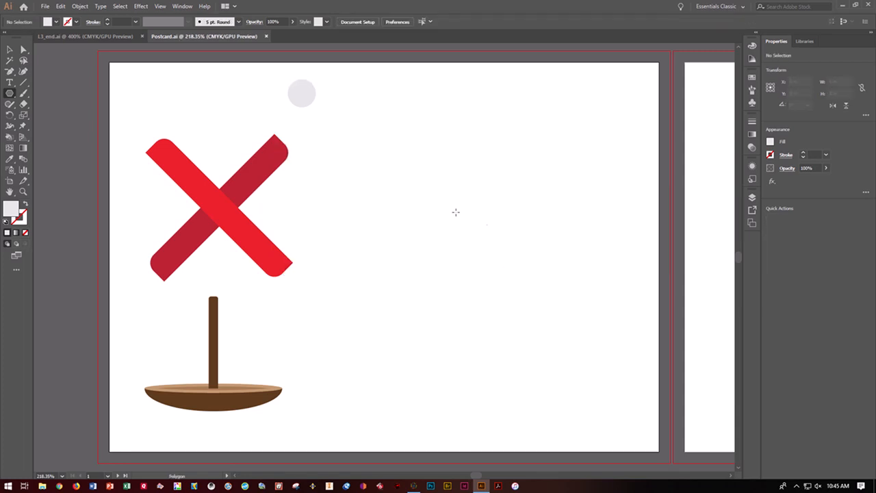
{"action": "left_click_drag", "start_coordinate": [451, 196], "coordinate": [502, 247]}
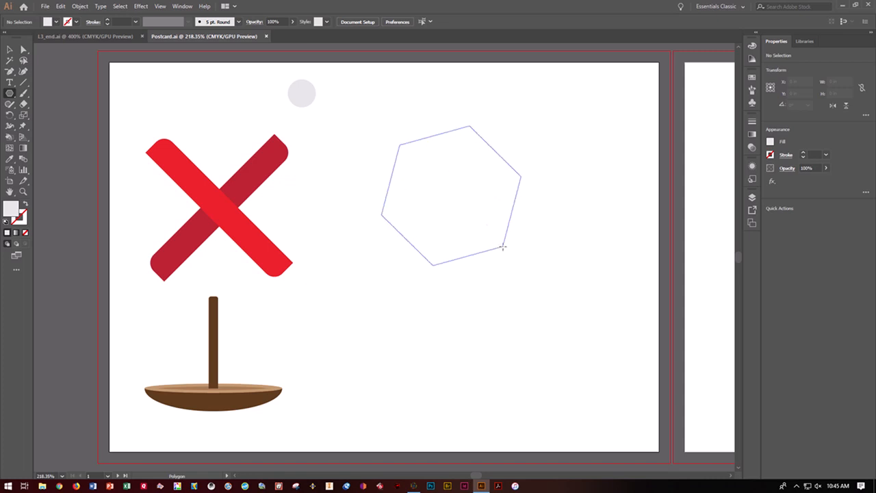
{"action": "key", "text": "Down"}
{"action": "key", "text": "Down"}
{"action": "key", "text": "Down"}
{"action": "left_click_drag", "start_coordinate": [502, 247], "coordinate": [502, 247]}
{"action": "key", "text": "Up"}
{"action": "key", "text": "Down"}
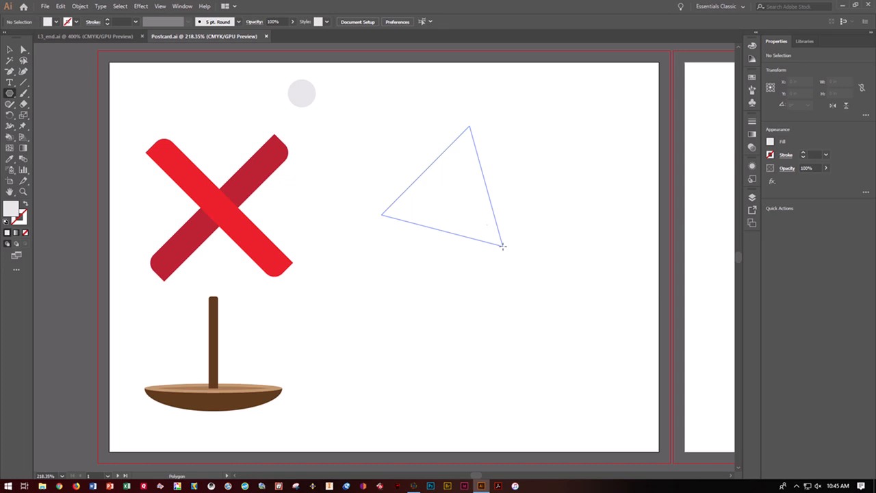
{"action": "left_click_drag", "start_coordinate": [502, 246], "coordinate": [502, 246]}
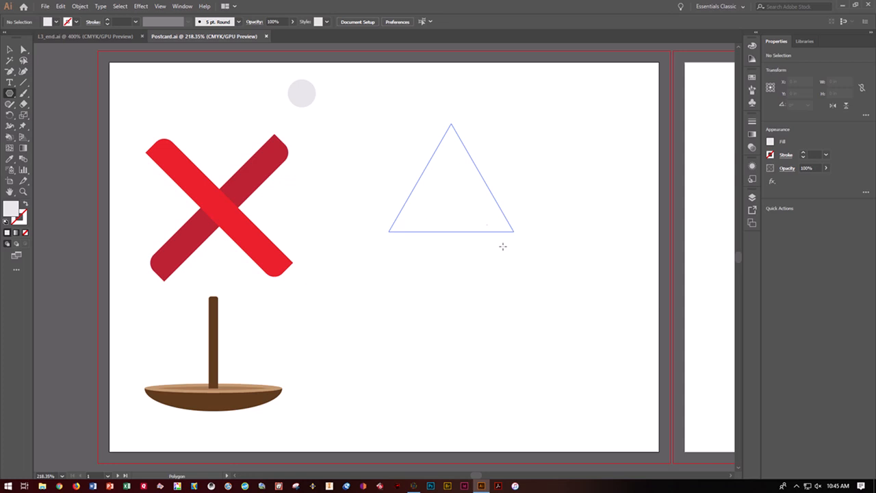
{"action": "left_click_drag", "start_coordinate": [502, 245], "coordinate": [502, 245]}
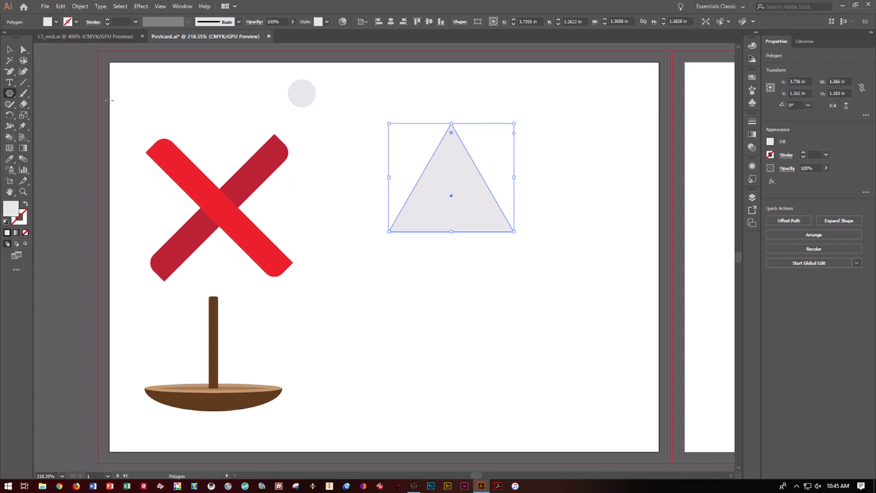
Turn Smart Guides back on and fill the triangle with a medium grey swatch.
{"action": "left_click", "coordinate": [160, 6]}
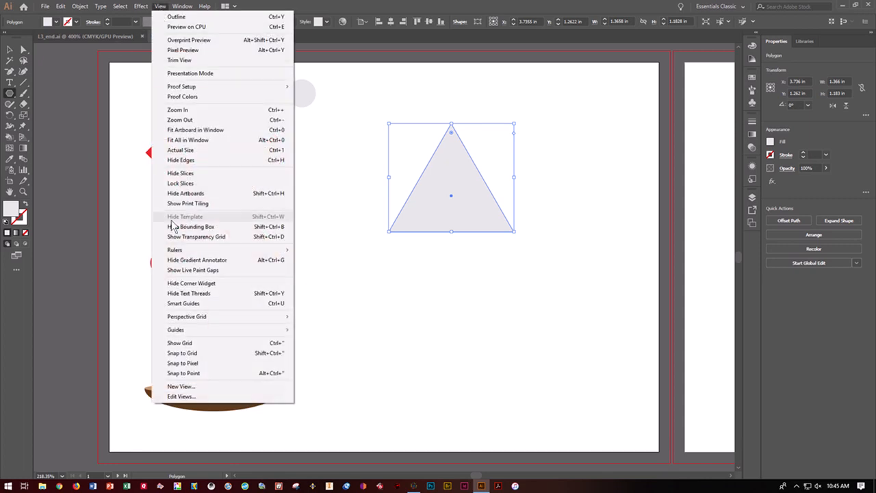
{"action": "left_click", "coordinate": [174, 303]}
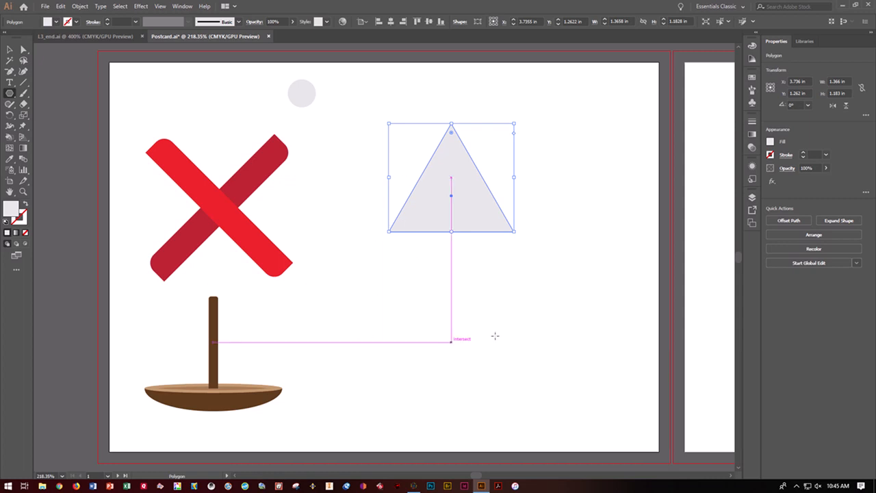
{"action": "left_click", "coordinate": [770, 144]}
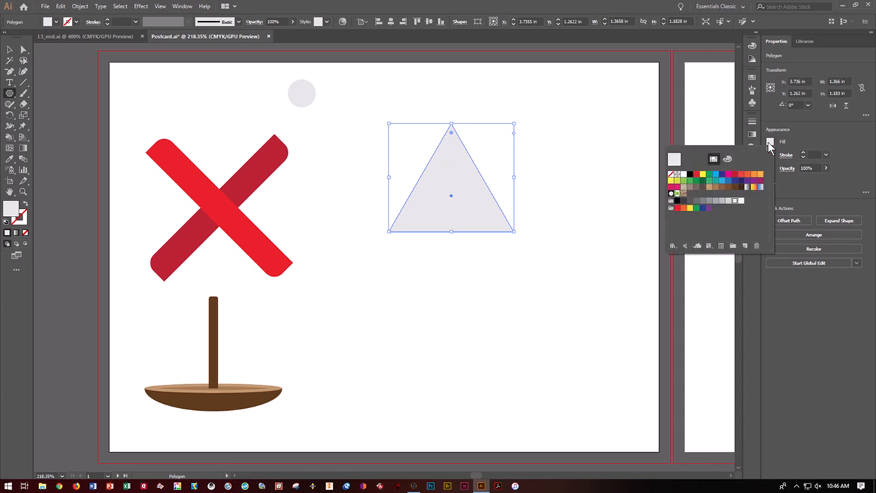
{"action": "left_click", "coordinate": [721, 202]}
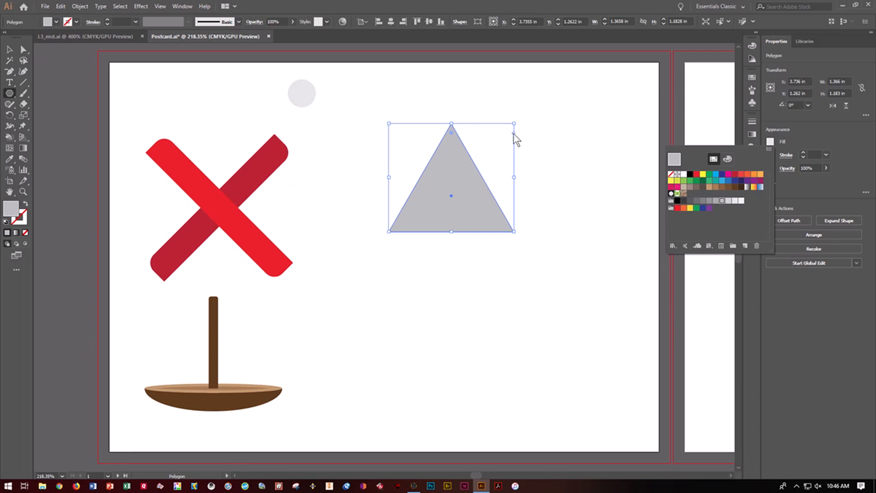
{"action": "key", "text": "Escape"}
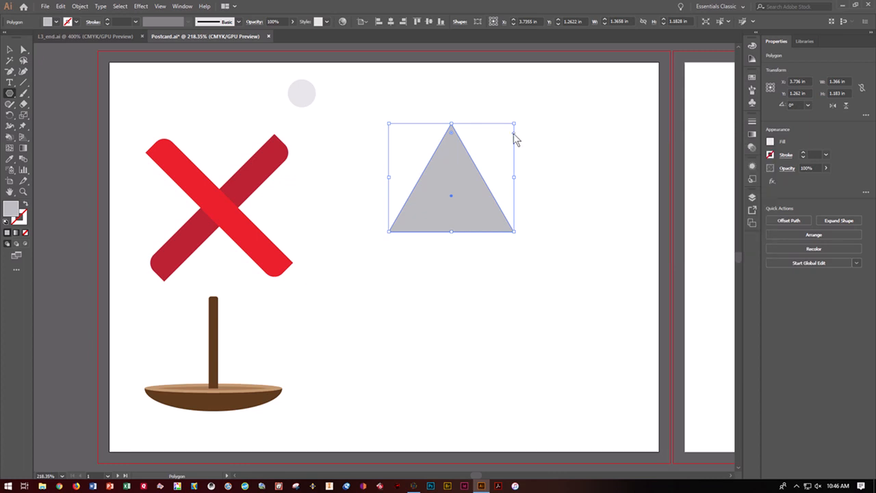
Widen the grey triangle to about 1.76 in while keeping its height.
{"action": "mouse_move", "coordinate": [514, 135]}
{"action": "left_mouse_down"}
{"action": "mouse_move", "coordinate": [513, 194]}
{"action": "mouse_move", "coordinate": [515, 139]}
{"action": "left_mouse_up"}
{"action": "left_click_drag", "start_coordinate": [514, 231], "coordinate": [551, 232]}
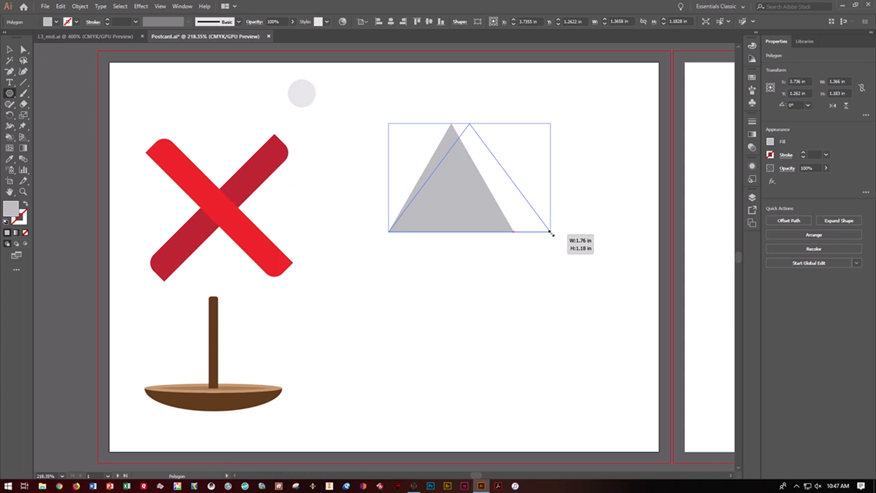
{"action": "left_click_drag", "start_coordinate": [551, 233], "coordinate": [551, 232]}
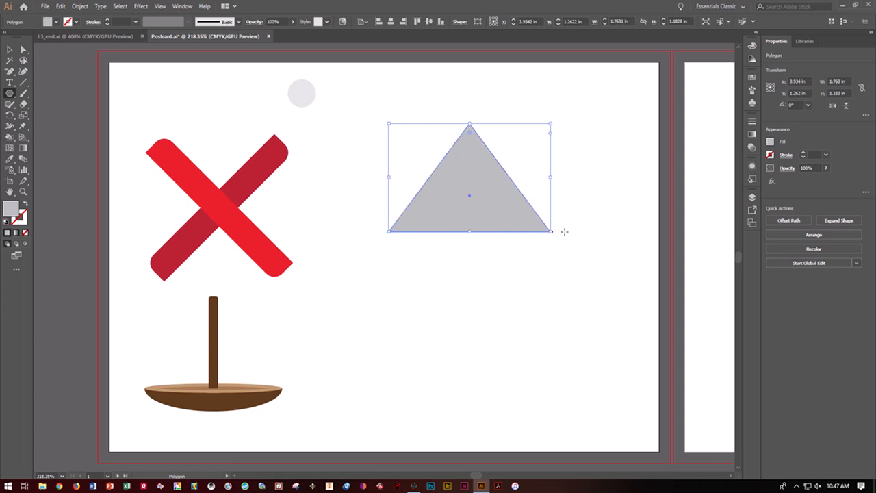
Set the grey triangle's width to 1.2 in and its height to 0.8 in.
{"action": "left_click", "coordinate": [843, 81]}
{"action": "type", "text": "1.5"}
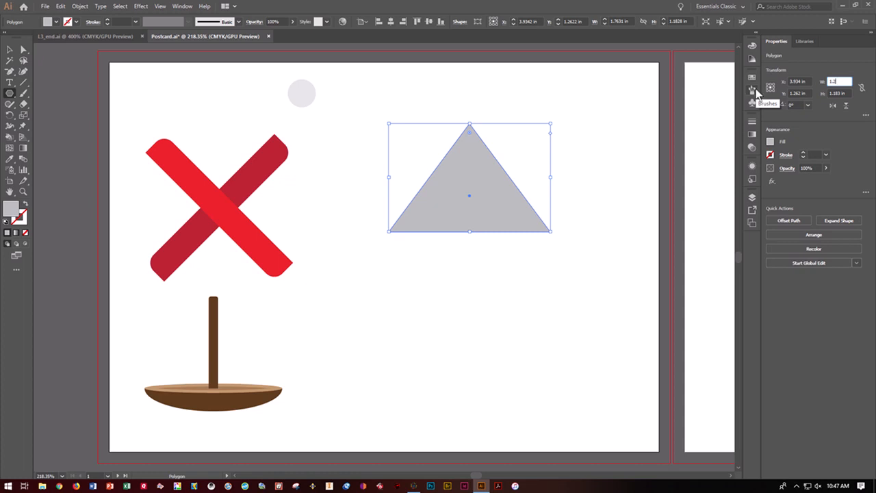
{"action": "left_click_drag", "start_coordinate": [845, 93], "coordinate": [768, 106]}
{"action": "type", "text": ".8"}
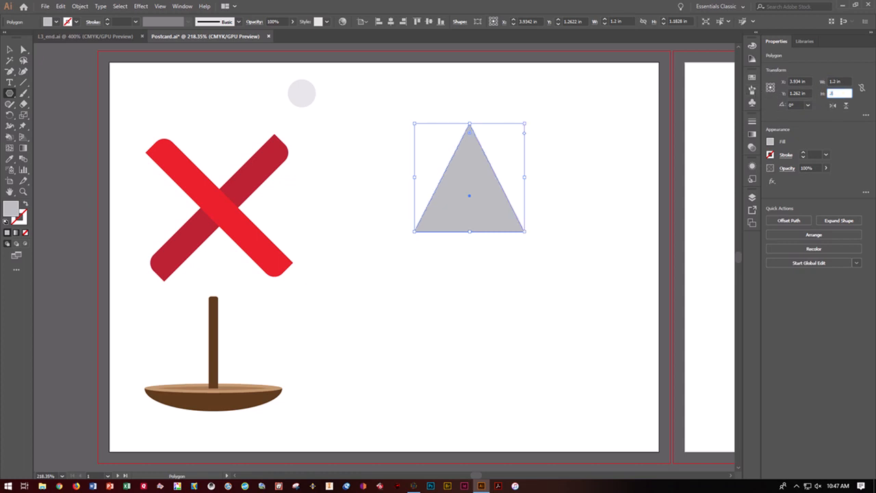
{"action": "key", "text": "Return"}
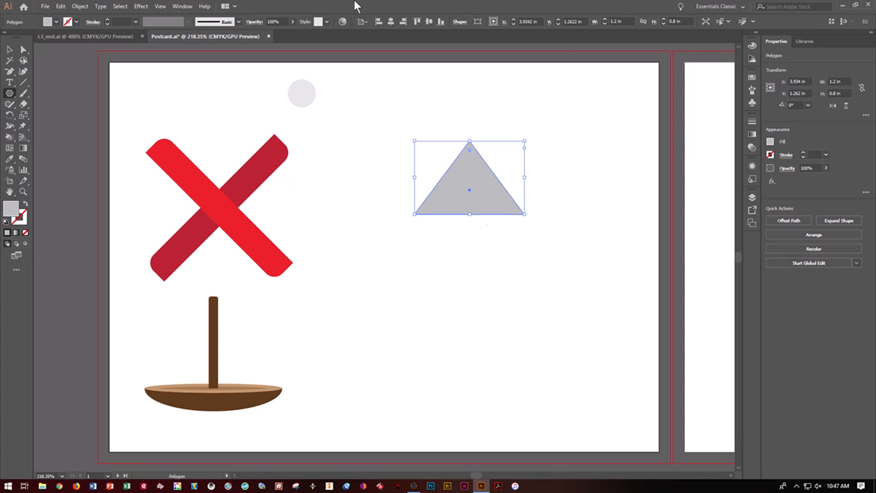
Create a reflected copy of the grey triangle across the horizontal axis, using the preview to check it.
{"action": "left_click", "coordinate": [80, 9]}
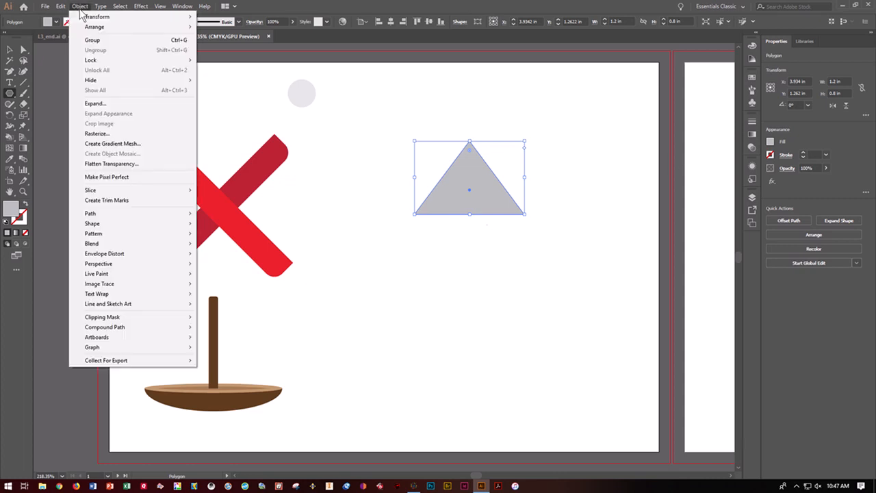
{"action": "mouse_move", "coordinate": [87, 20]}
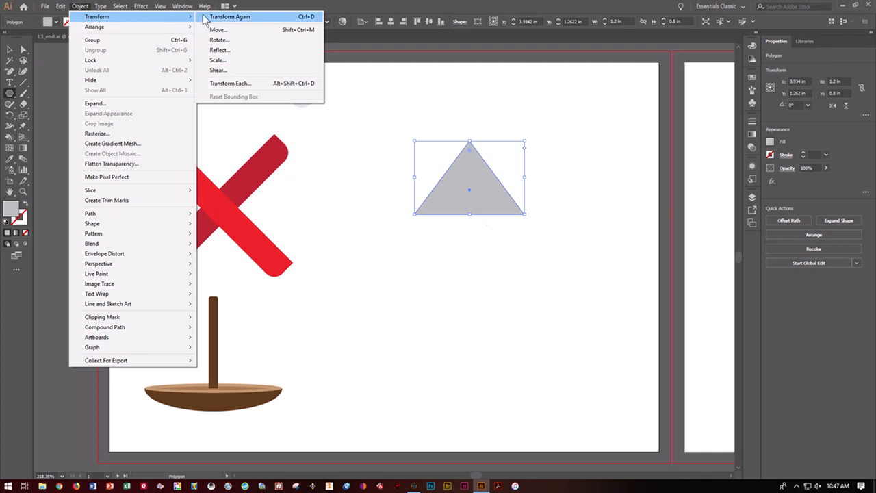
{"action": "left_click", "coordinate": [216, 50]}
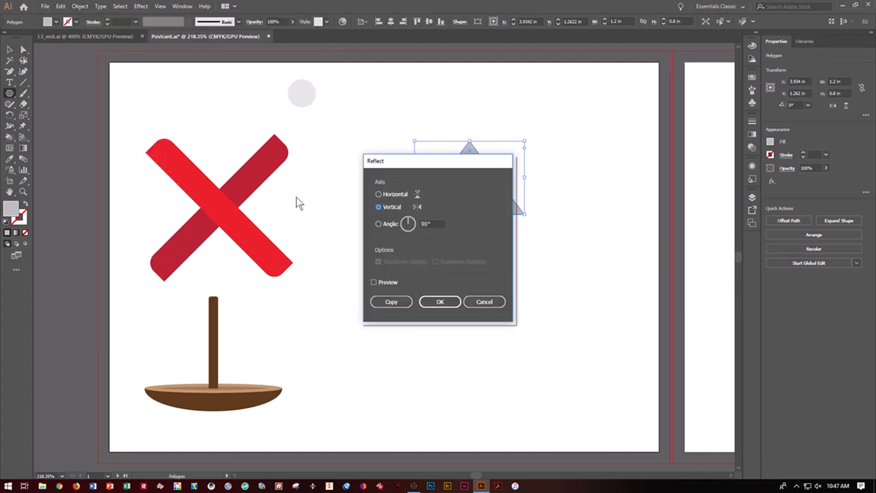
{"action": "left_click_drag", "start_coordinate": [441, 169], "coordinate": [288, 152]}
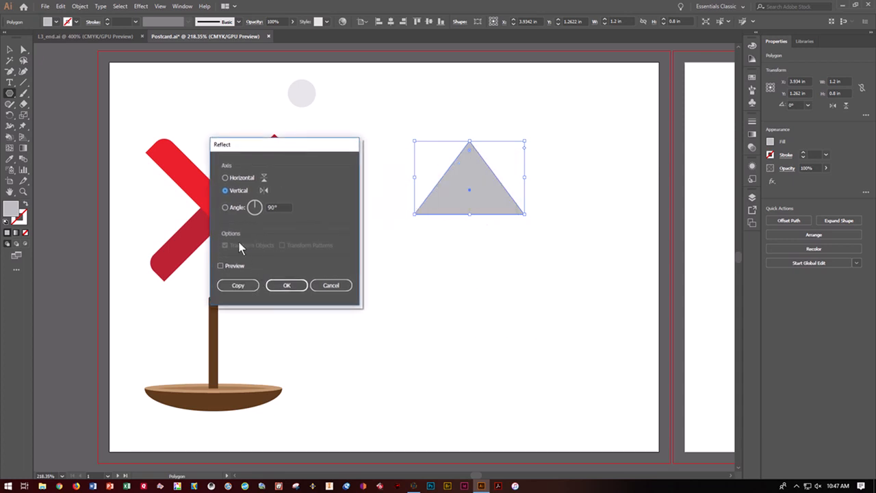
{"action": "left_click", "coordinate": [225, 178]}
{"action": "left_click", "coordinate": [220, 266]}
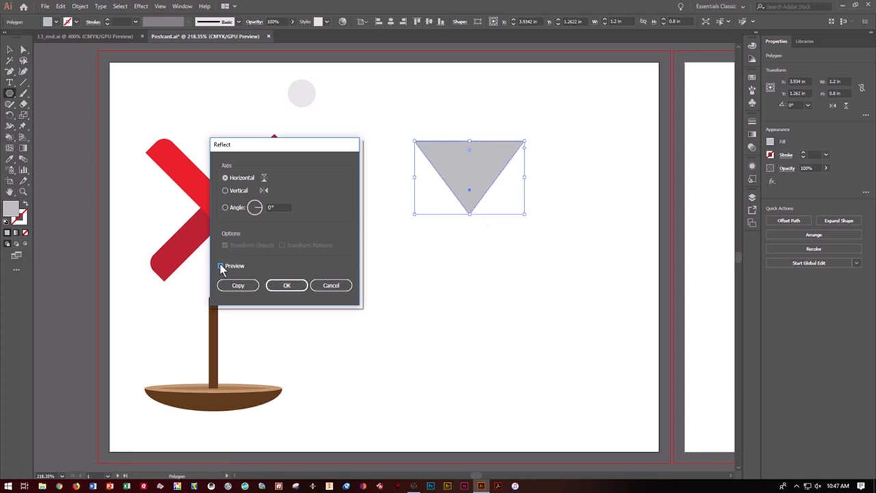
{"action": "left_click", "coordinate": [226, 286]}
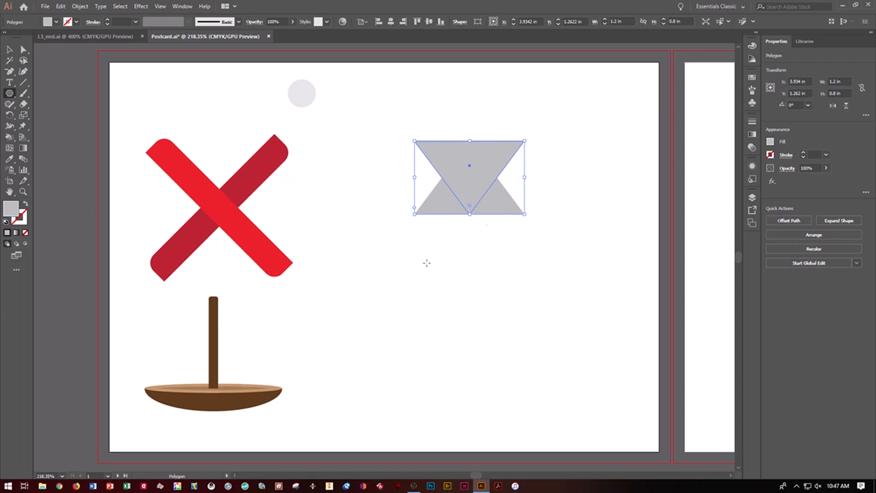
Move the inverted triangle straight down until its flat edge meets the upright triangle's base, and deselect it.
{"action": "left_click", "coordinate": [9, 49]}
{"action": "left_click_drag", "start_coordinate": [484, 192], "coordinate": [484, 260]}
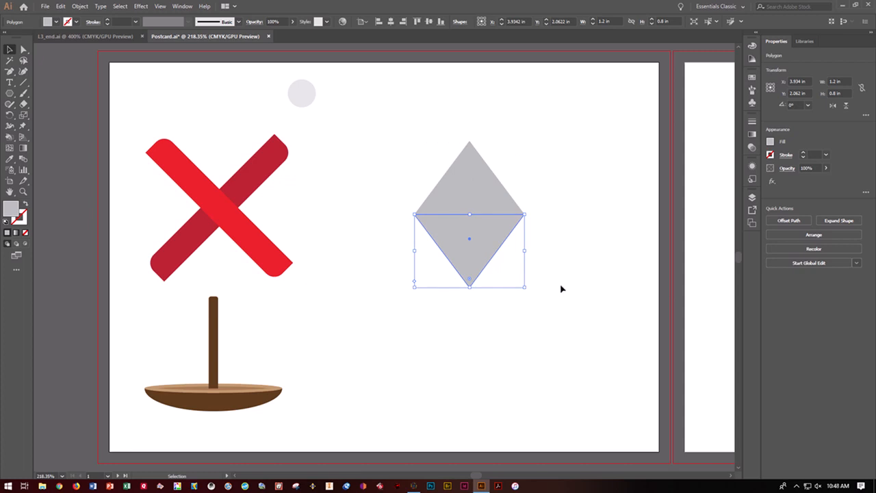
{"action": "left_click", "coordinate": [565, 287]}
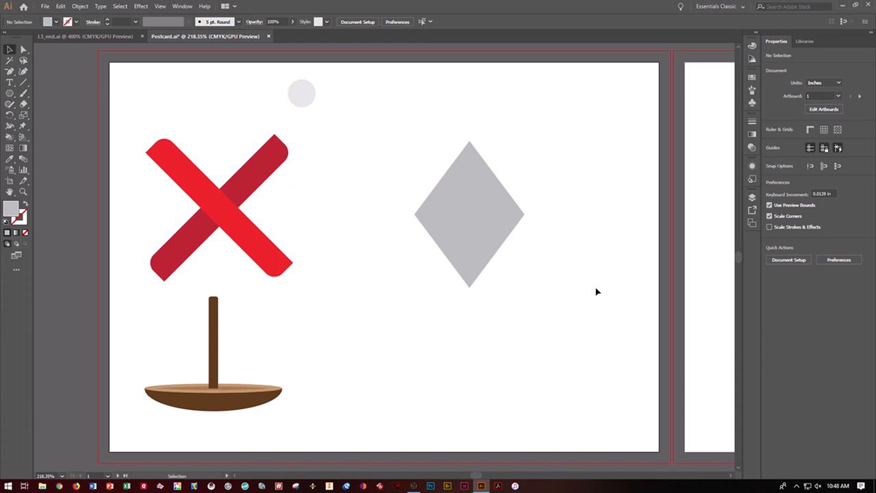
Erase a horizontal strip across the middle of the upper triangle only, and delete the cut-off tip.
{"action": "left_click", "coordinate": [501, 202]}
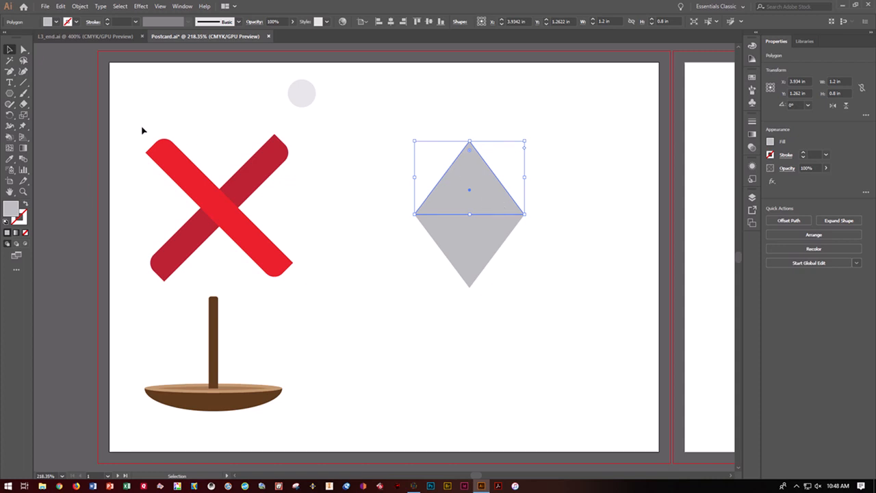
{"action": "left_click_drag", "start_coordinate": [24, 105], "coordinate": [53, 102]}
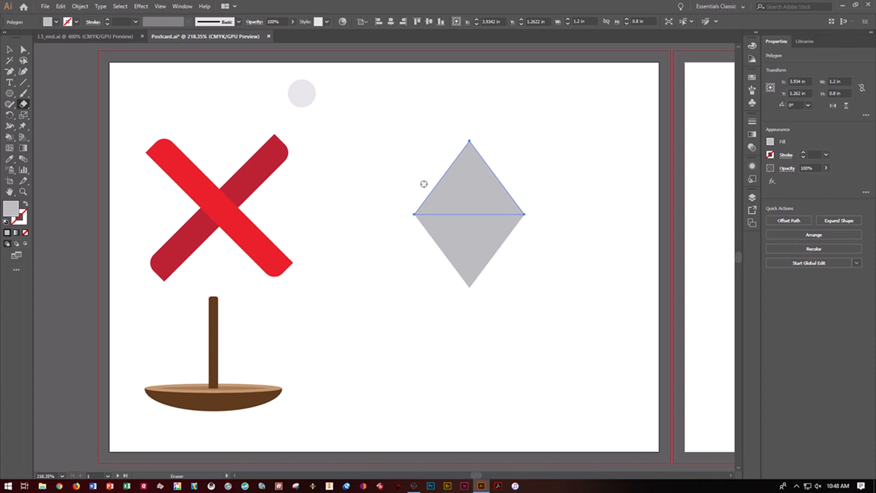
{"action": "left_click_drag", "start_coordinate": [423, 183], "coordinate": [571, 182]}
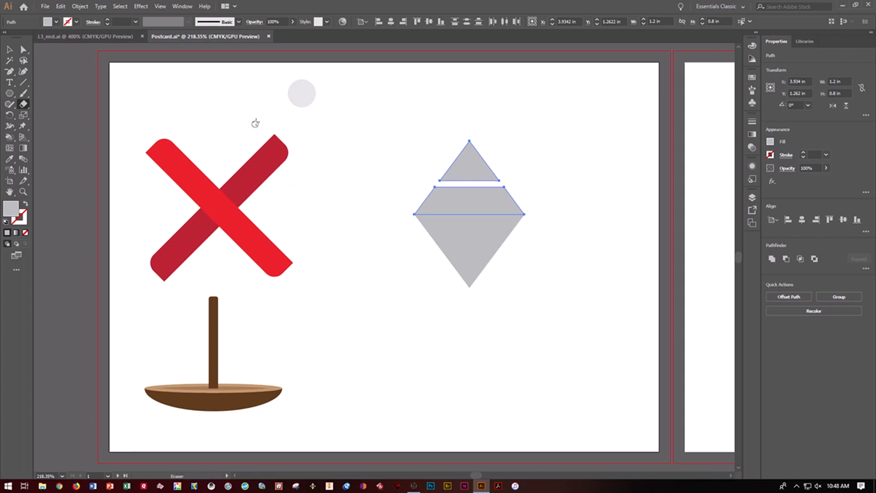
{"action": "left_click", "coordinate": [10, 49]}
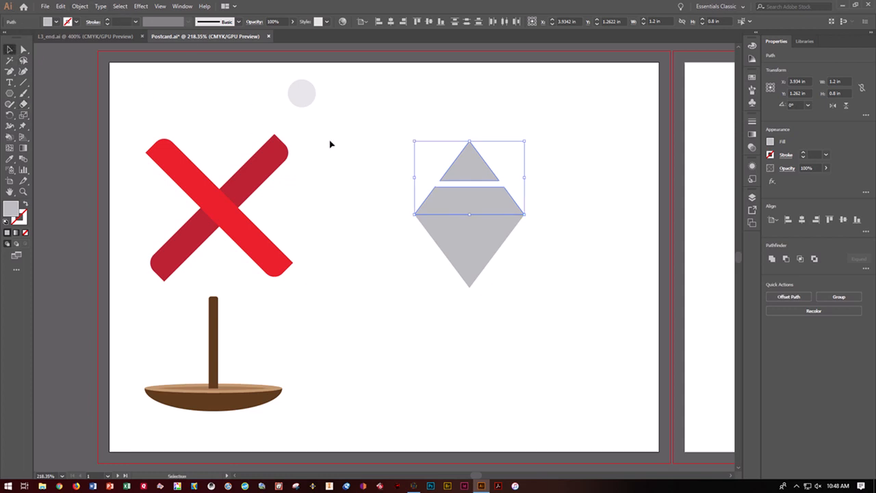
{"action": "left_click", "coordinate": [351, 149]}
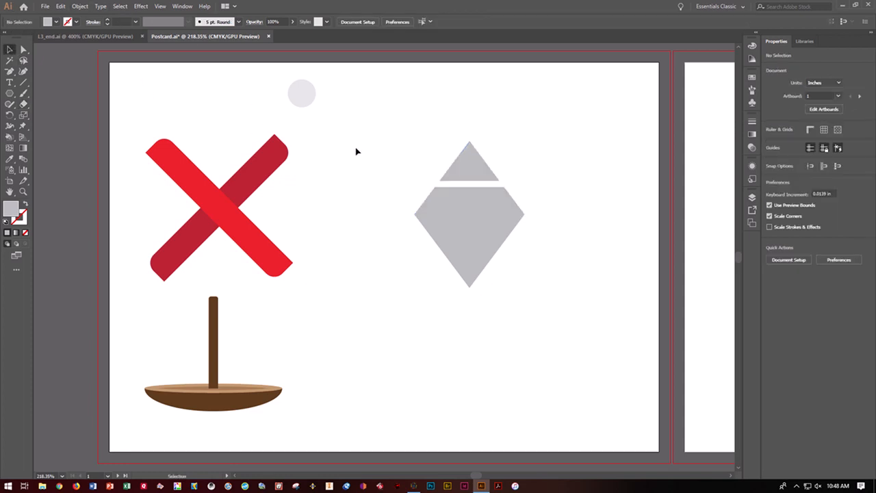
{"action": "left_click", "coordinate": [463, 177]}
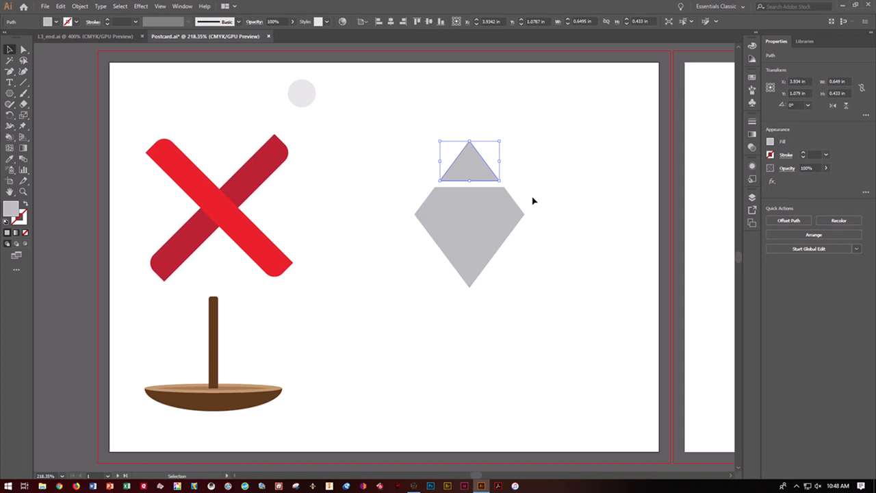
{"action": "key", "text": "Delete"}
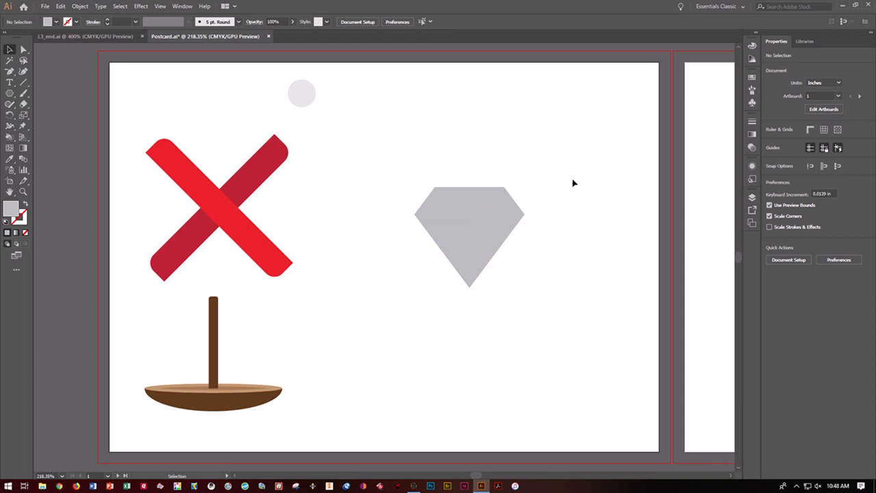
Fill the trapezoid at the top of the diamond with the lightest grey swatch and deselect it.
{"action": "left_click", "coordinate": [493, 204]}
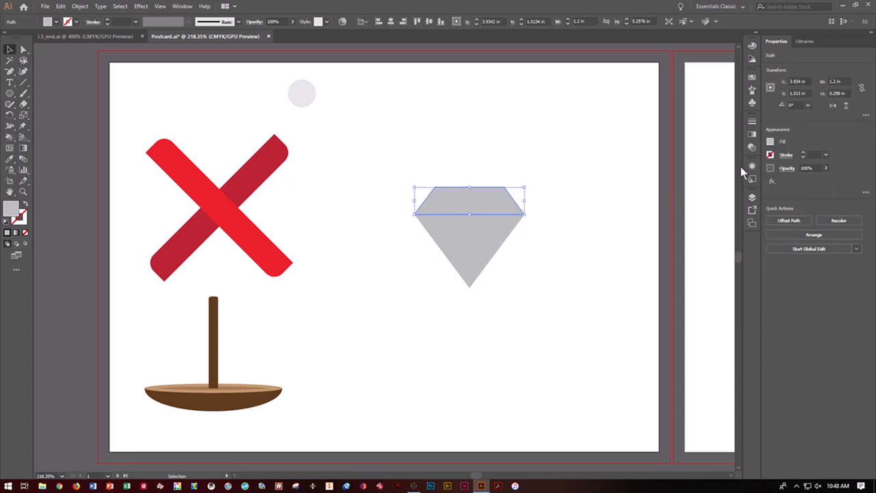
{"action": "left_click", "coordinate": [770, 142]}
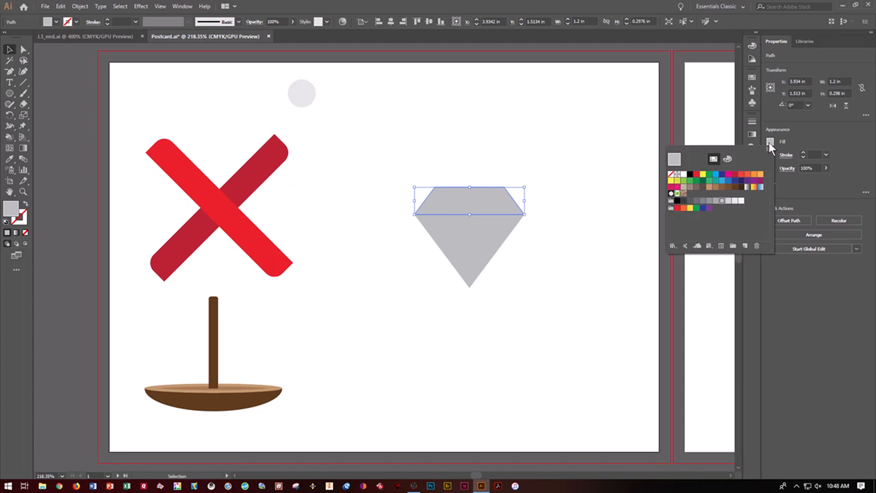
{"action": "left_click", "coordinate": [740, 201]}
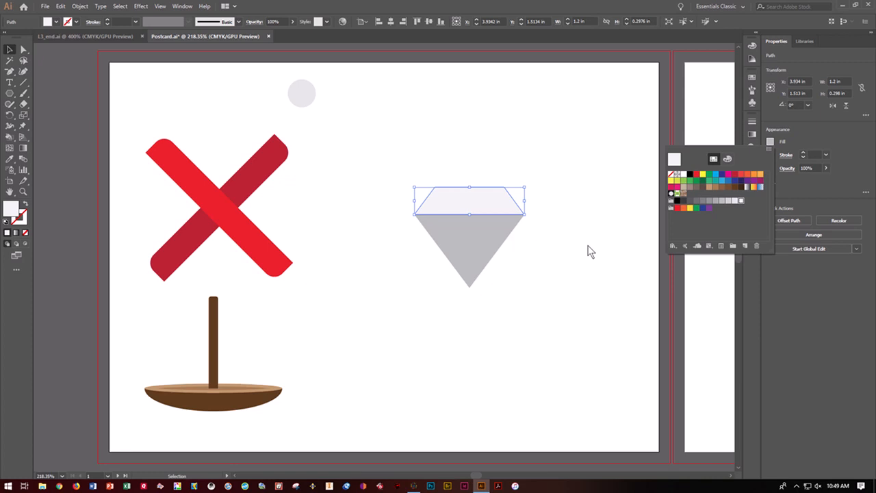
{"action": "key", "text": "Escape"}
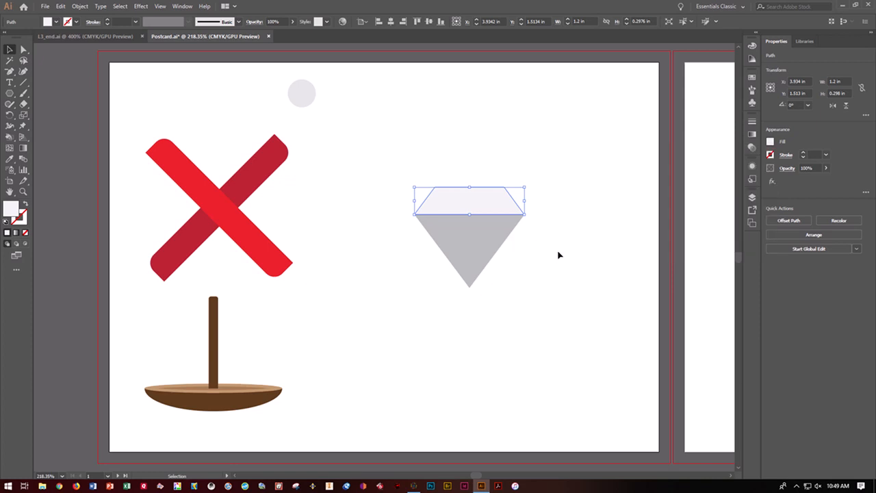
{"action": "left_click", "coordinate": [558, 254]}
Duplicate the diamond's lower grey triangle into the empty area below and to its right, and save the postcard.
{"action": "left_click", "coordinate": [470, 240]}
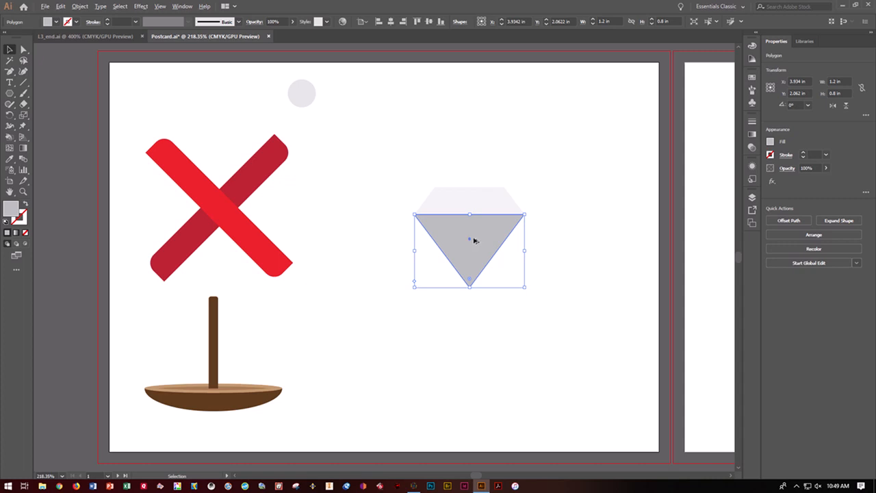
{"action": "left_click_drag", "start_coordinate": [473, 240], "coordinate": [561, 339]}
{"action": "key", "text": "ctrl+z"}
{"action": "left_click_drag", "start_coordinate": [500, 249], "coordinate": [589, 358]}
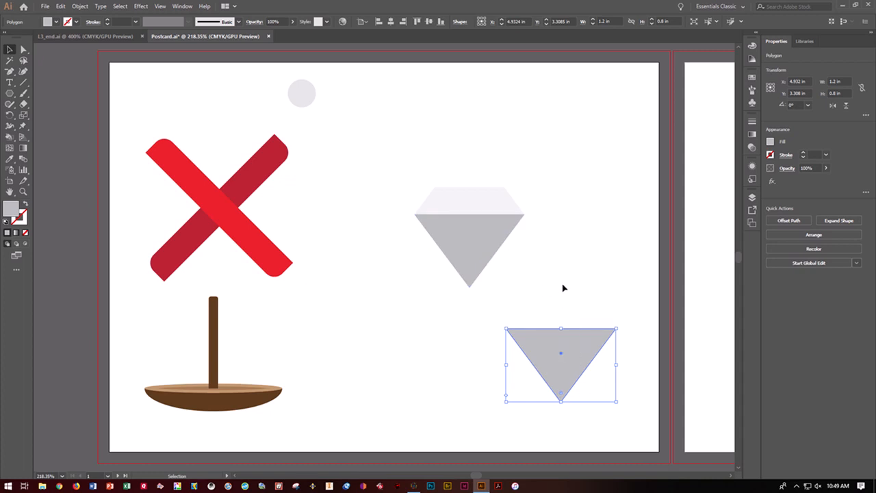
{"action": "key", "text": "a"}
{"action": "key", "text": "v"}
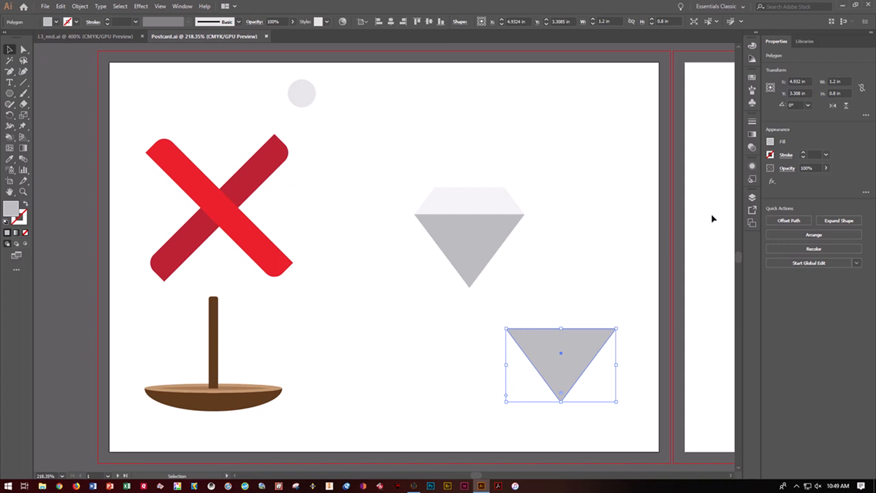
Make all sides of the duplicated triangle equal through its polygon properties.
{"action": "left_click", "coordinate": [866, 116]}
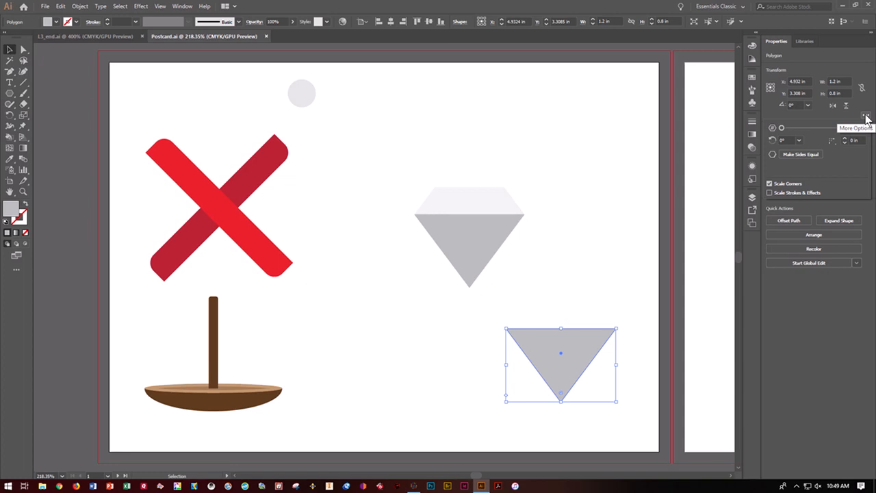
{"action": "left_click", "coordinate": [771, 154]}
{"action": "left_click", "coordinate": [786, 155]}
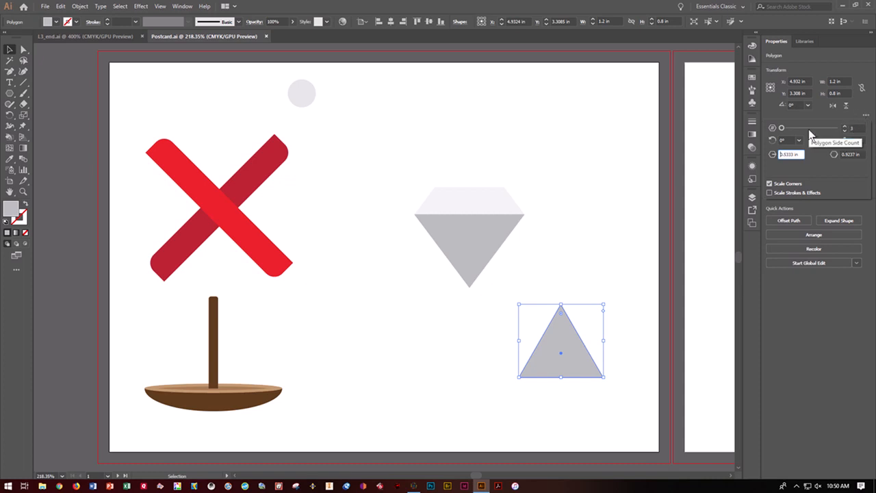
{"action": "left_click_drag", "start_coordinate": [785, 129], "coordinate": [785, 130]}
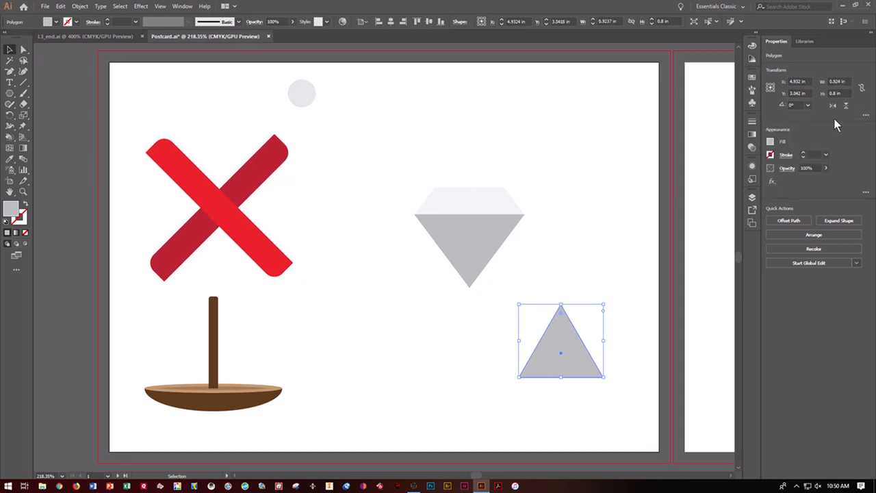
Set the equilateral triangle's polygon radius to 0.9 in and review its polygon properties.
{"action": "left_click", "coordinate": [865, 115]}
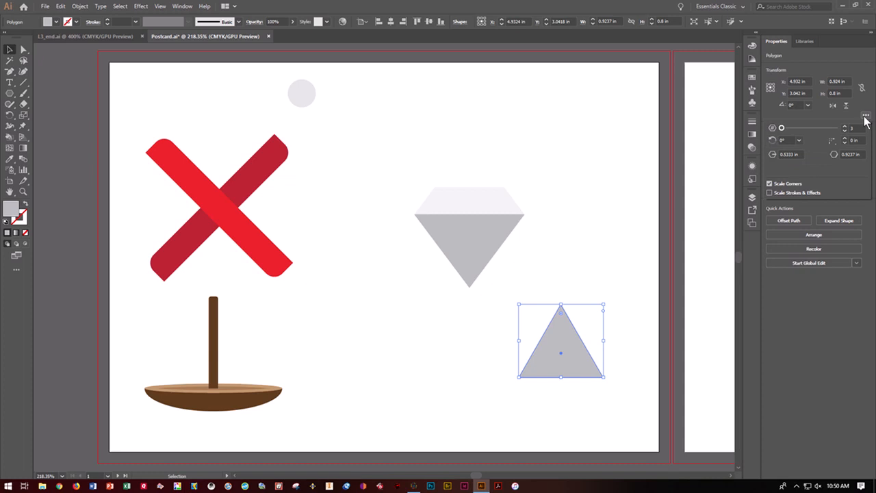
{"action": "left_click", "coordinate": [800, 154]}
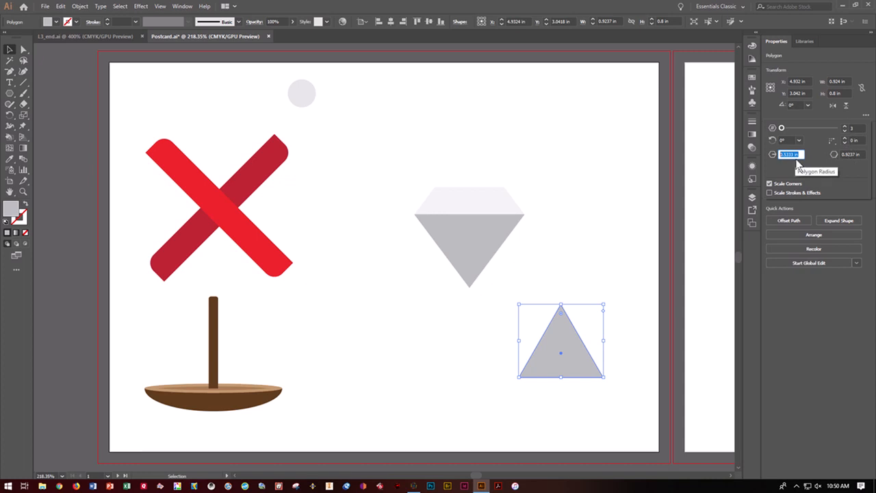
{"action": "type", "text": ".9"}
{"action": "key", "text": "Return"}
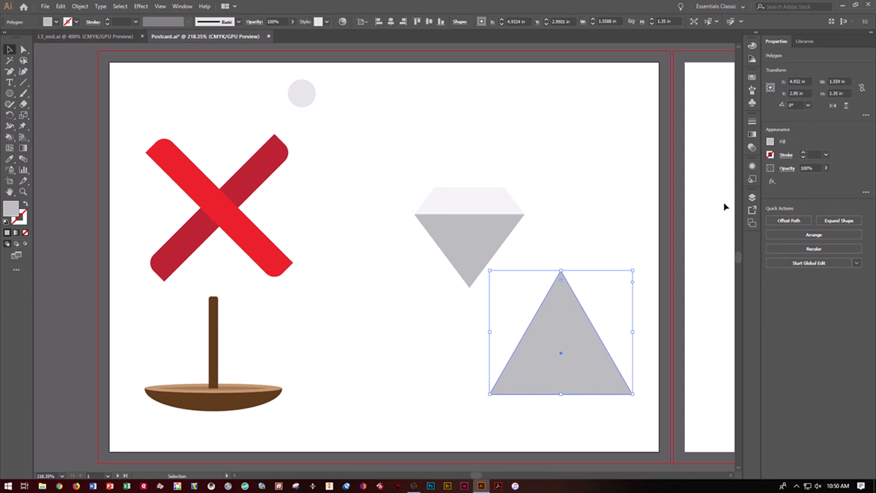
{"action": "left_click", "coordinate": [866, 116]}
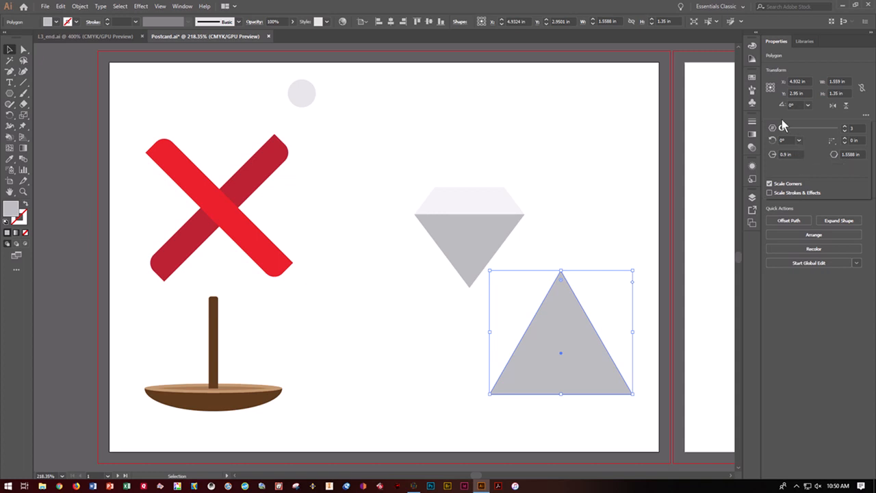
{"action": "left_click", "coordinate": [561, 280]}
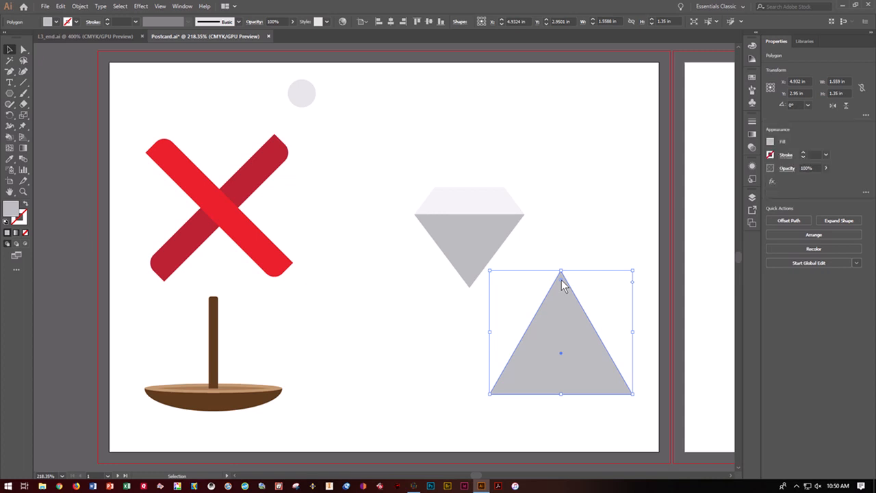
Try squashing the equilateral triangle from its top to a height of about 1.16 in, and undo the change.
{"action": "mouse_move", "coordinate": [561, 282]}
{"action": "left_mouse_down"}
{"action": "mouse_move", "coordinate": [561, 312]}
{"action": "mouse_move", "coordinate": [561, 286]}
{"action": "left_mouse_up"}
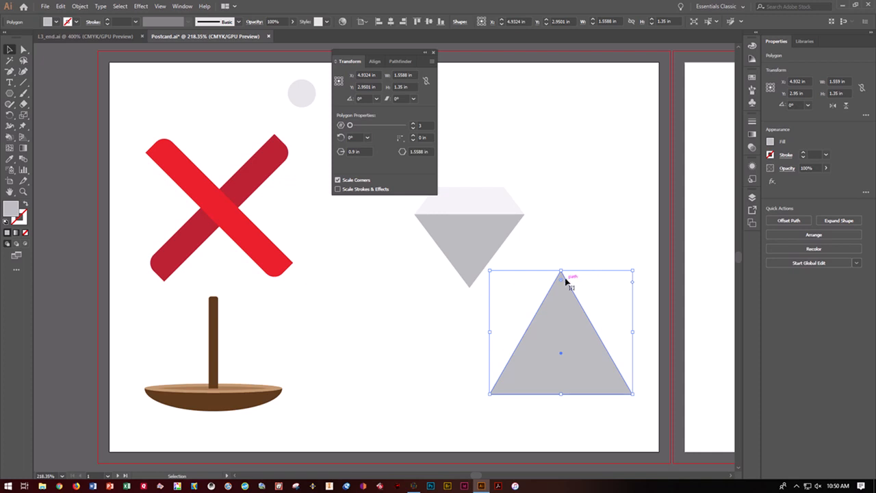
{"action": "left_click_drag", "start_coordinate": [561, 270], "coordinate": [561, 288]}
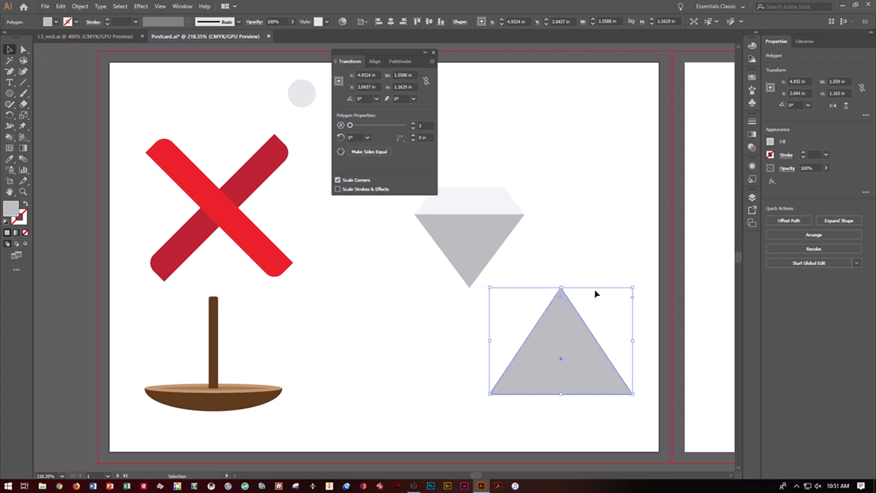
{"action": "key", "text": "a"}
{"action": "key", "text": "ctrl+z"}
{"action": "key", "text": "v"}
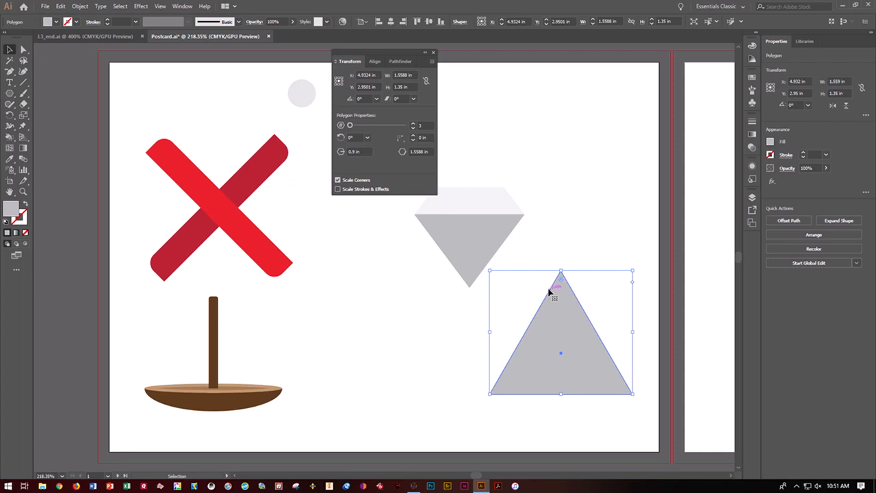
Round the triangle's corners by about 0.08 in and move it to the empty area beside the boat.
{"action": "left_click_drag", "start_coordinate": [561, 282], "coordinate": [560, 288]}
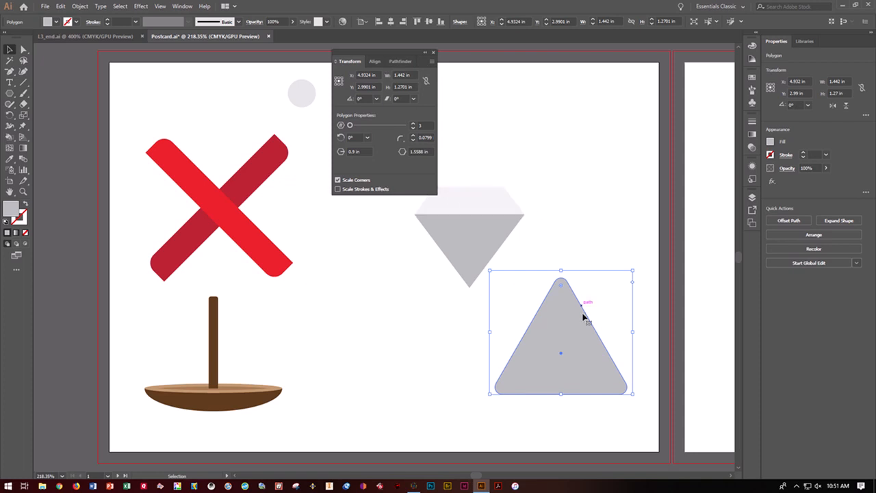
{"action": "left_click", "coordinate": [590, 249]}
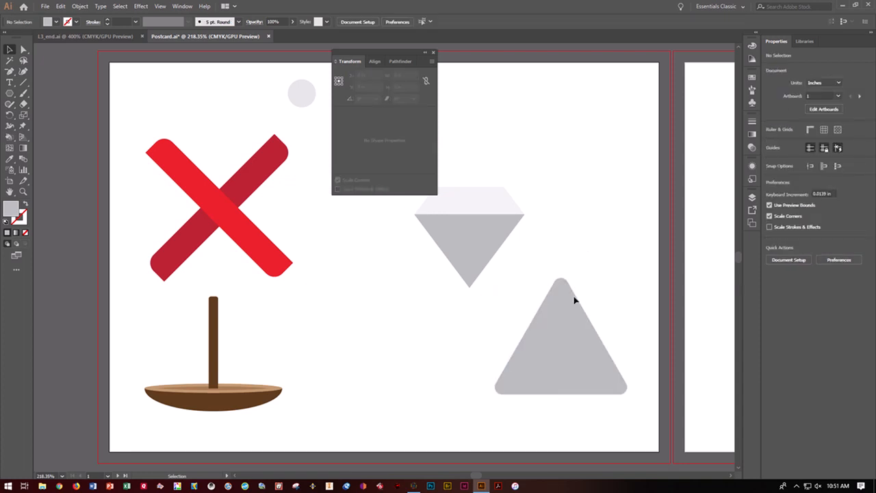
{"action": "left_click_drag", "start_coordinate": [568, 317], "coordinate": [360, 363]}
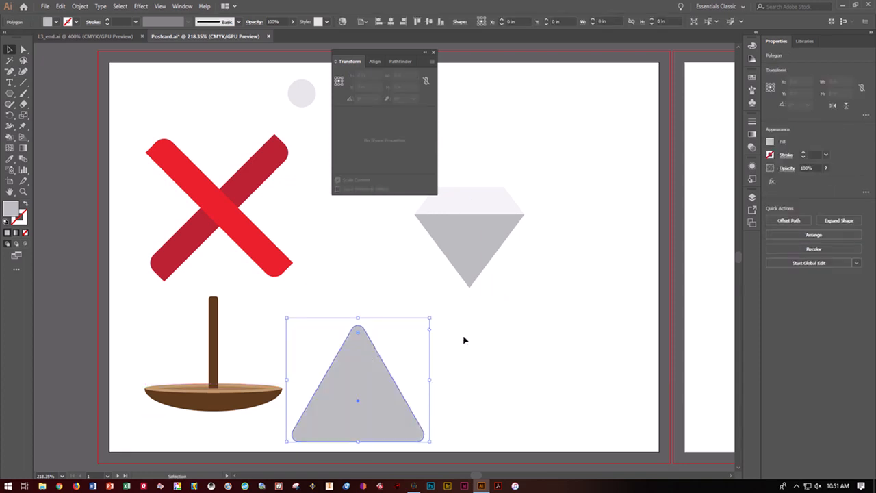
{"action": "left_click", "coordinate": [539, 249]}
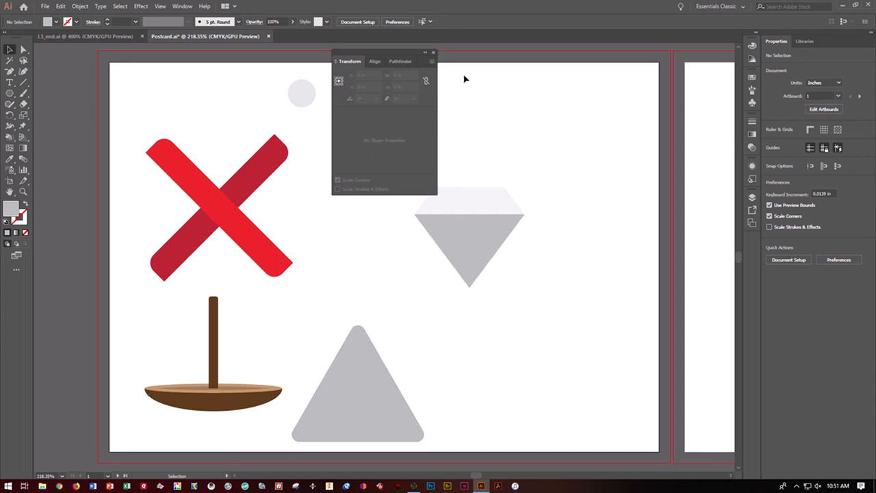
{"action": "left_click", "coordinate": [431, 53]}
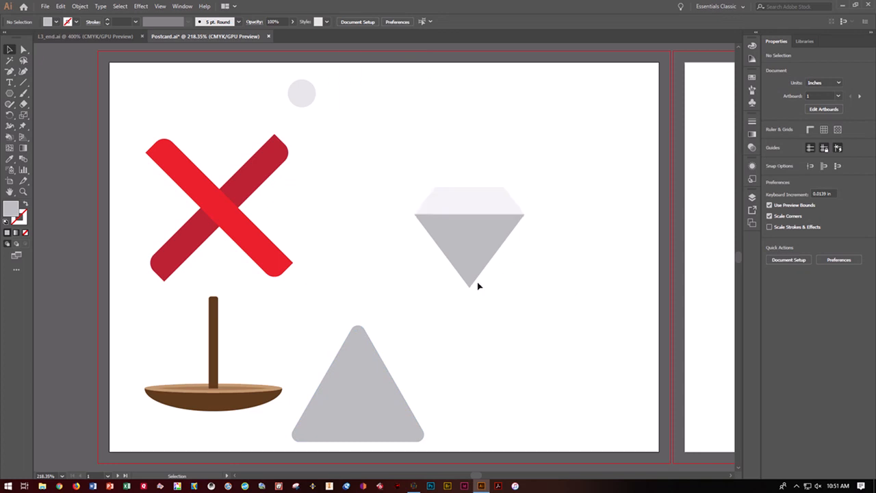
Look at the finished artwork in L3_end.ai for reference and return to the postcard document.
{"action": "left_click", "coordinate": [382, 386]}
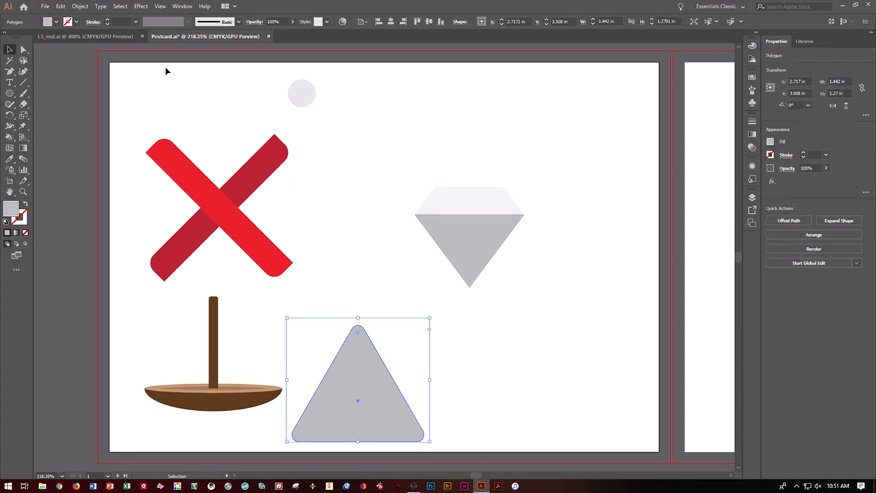
{"action": "left_click", "coordinate": [99, 37]}
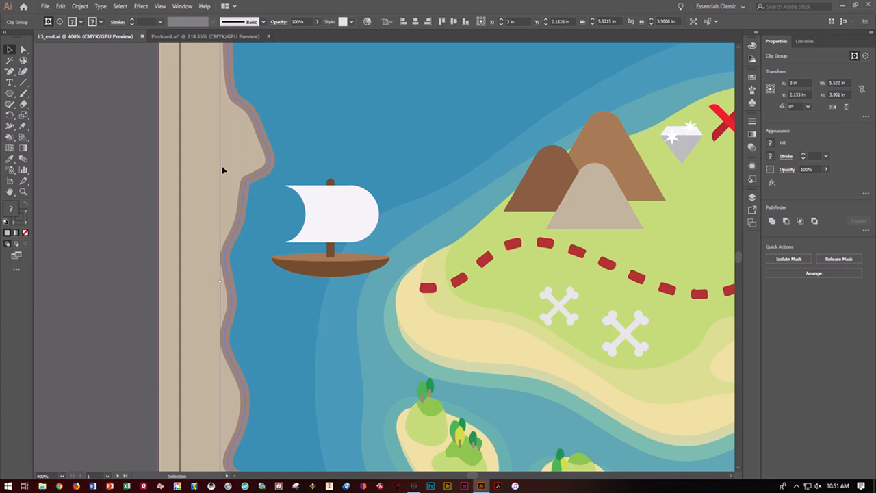
{"action": "left_click", "coordinate": [169, 37]}
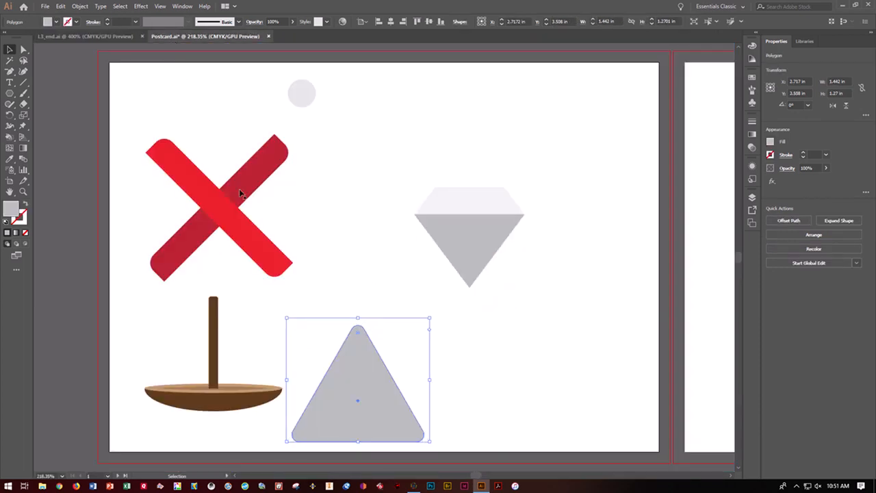
Draw an upright six-pointed star with elongated points above the diamond, about 1.69 × 1.95 in.
{"action": "left_click", "coordinate": [11, 94]}
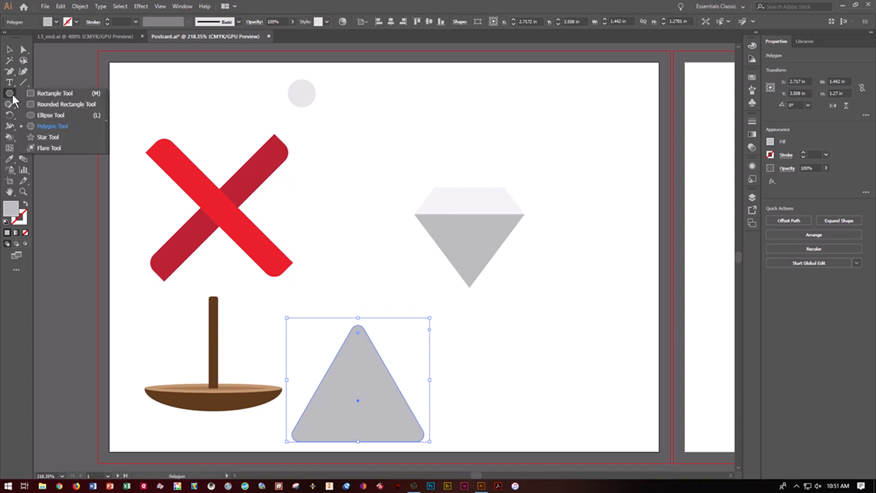
{"action": "left_click", "coordinate": [56, 137]}
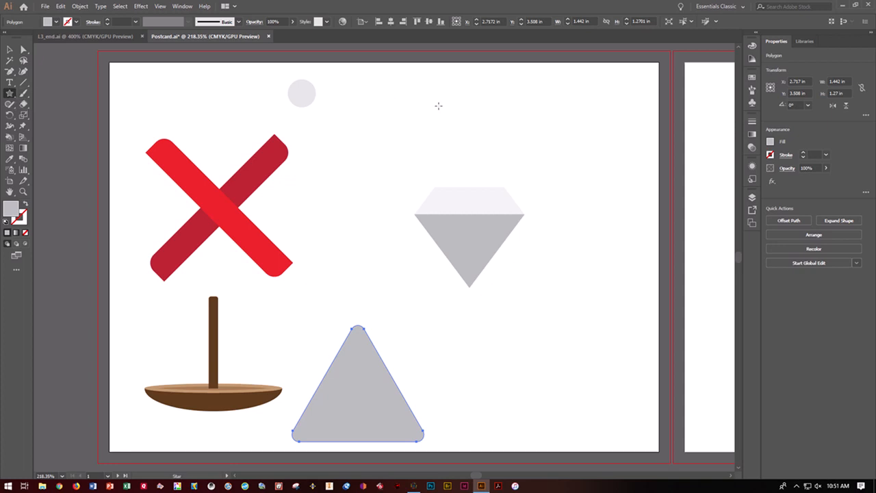
{"action": "left_click_drag", "start_coordinate": [535, 125], "coordinate": [567, 156]}
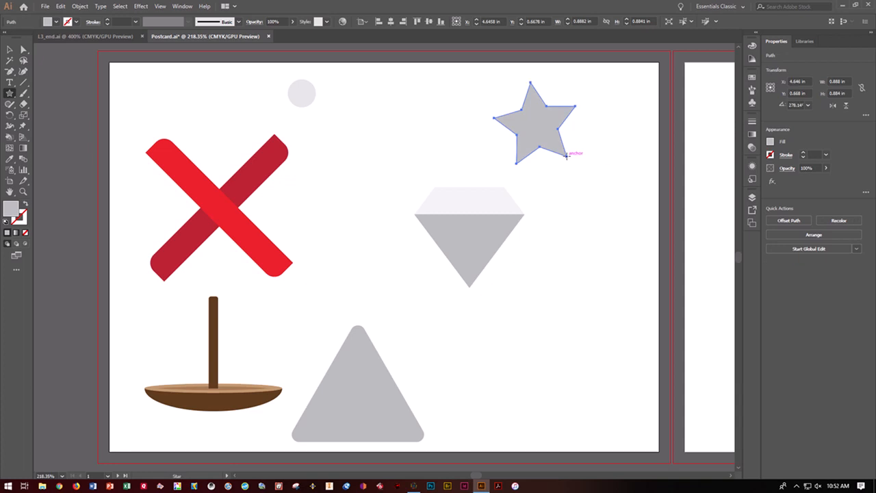
{"action": "key", "text": "ctrl+z"}
{"action": "left_click_drag", "start_coordinate": [529, 113], "coordinate": [566, 159]}
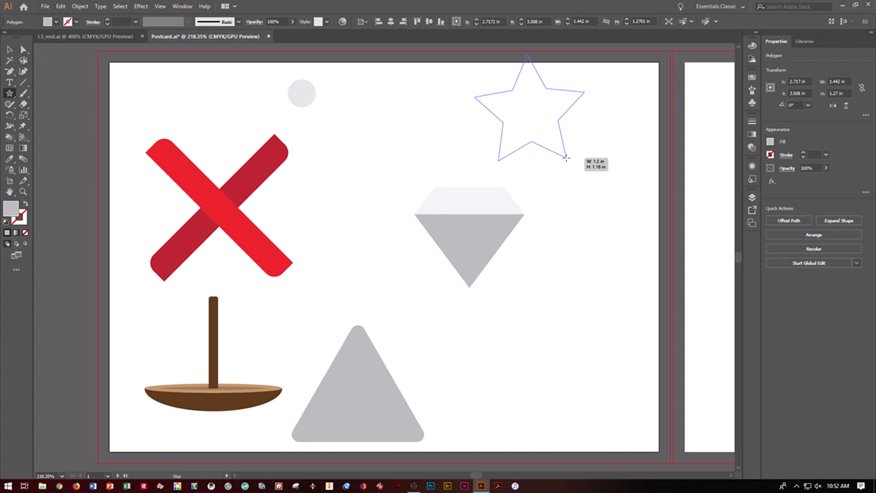
{"action": "key", "text": "Up"}
{"action": "key", "text": "Up"}
{"action": "key", "text": "Up"}
{"action": "key", "text": "Up"}
{"action": "left_click_drag", "start_coordinate": [566, 158], "coordinate": [566, 158]}
{"action": "key", "text": "Down"}
{"action": "key", "text": "Down"}
{"action": "key", "text": "Down"}
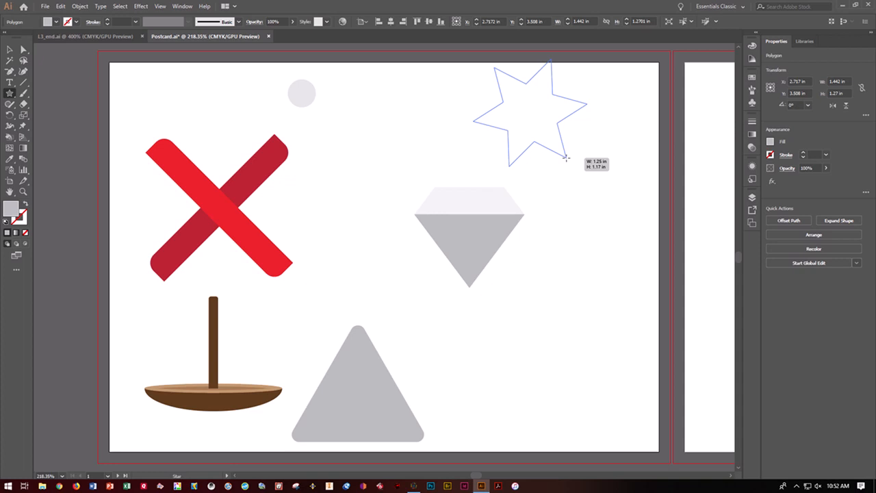
{"action": "mouse_move", "coordinate": [566, 158]}
{"action": "left_mouse_down"}
{"action": "mouse_move", "coordinate": [577, 180]}
{"action": "mouse_move", "coordinate": [569, 145]}
{"action": "left_mouse_up"}
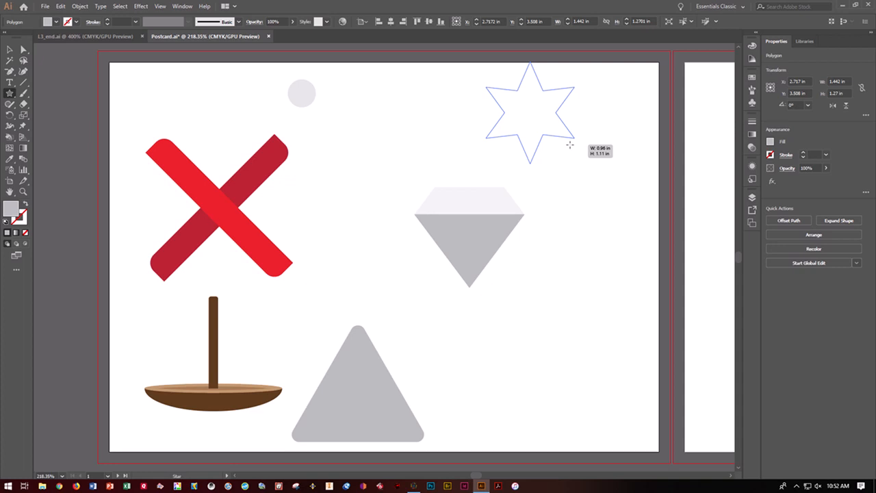
{"action": "left_click_drag", "start_coordinate": [569, 145], "coordinate": [602, 165]}
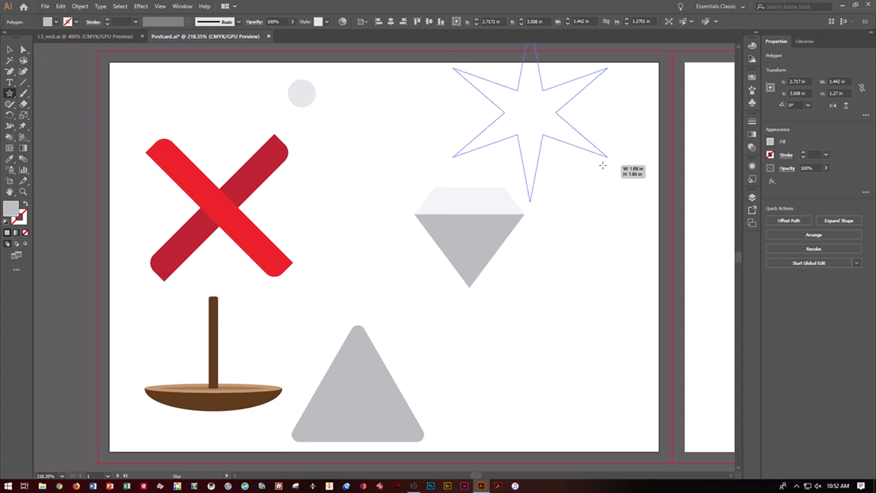
{"action": "left_click_drag", "start_coordinate": [602, 165], "coordinate": [602, 165]}
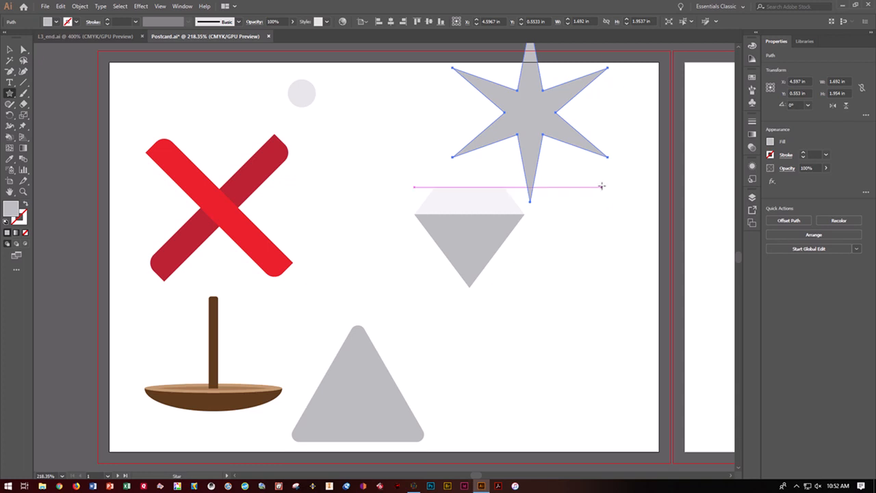
Fill the six-pointed star with the white swatch.
{"action": "left_click", "coordinate": [772, 155]}
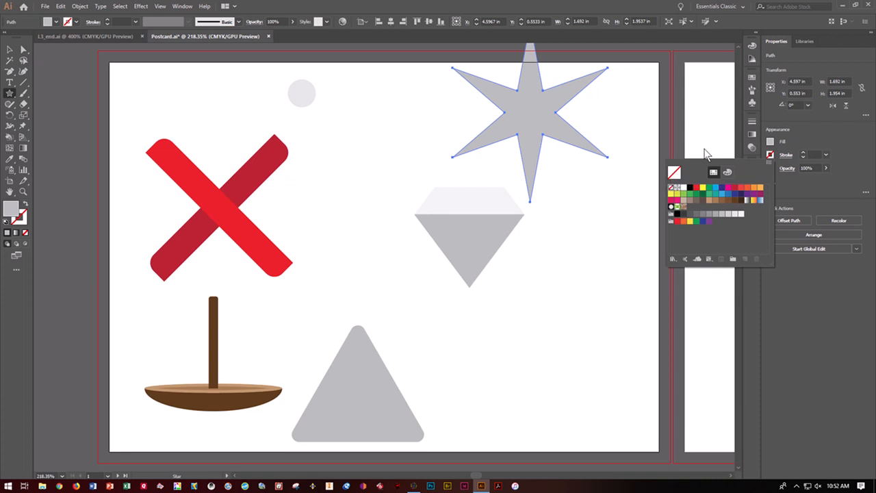
{"action": "left_click", "coordinate": [770, 143]}
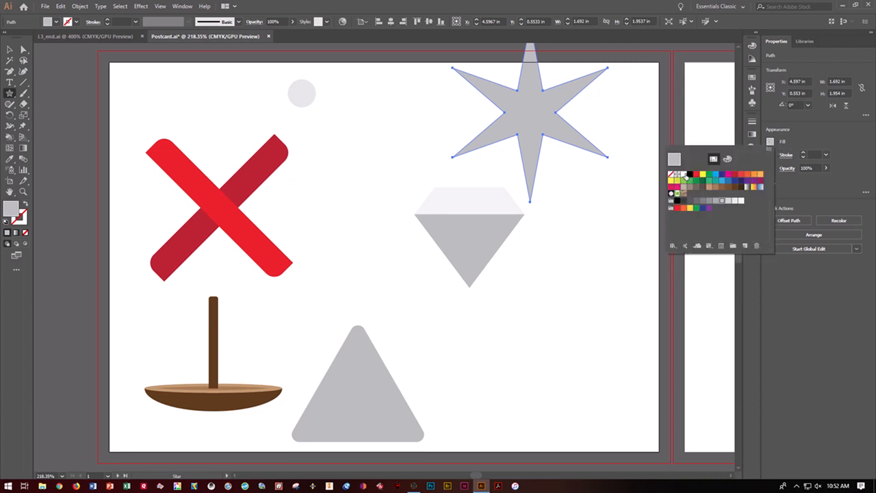
{"action": "left_click", "coordinate": [683, 175]}
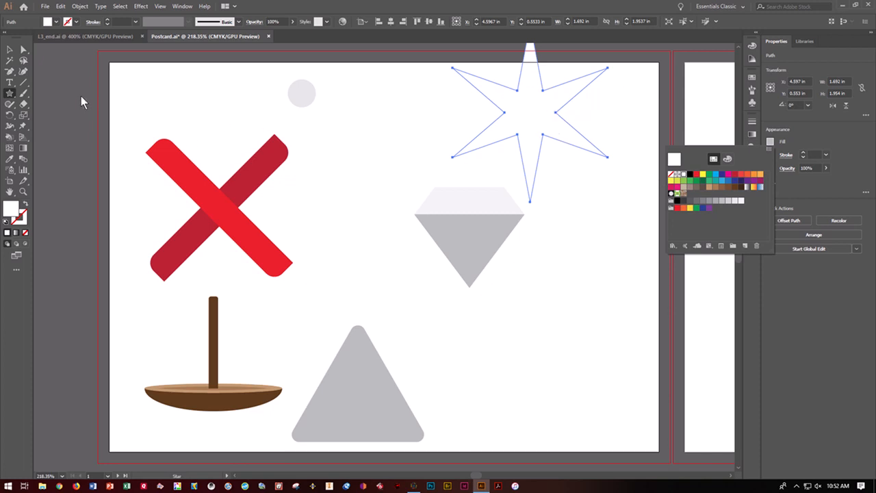
{"action": "key", "text": "Escape"}
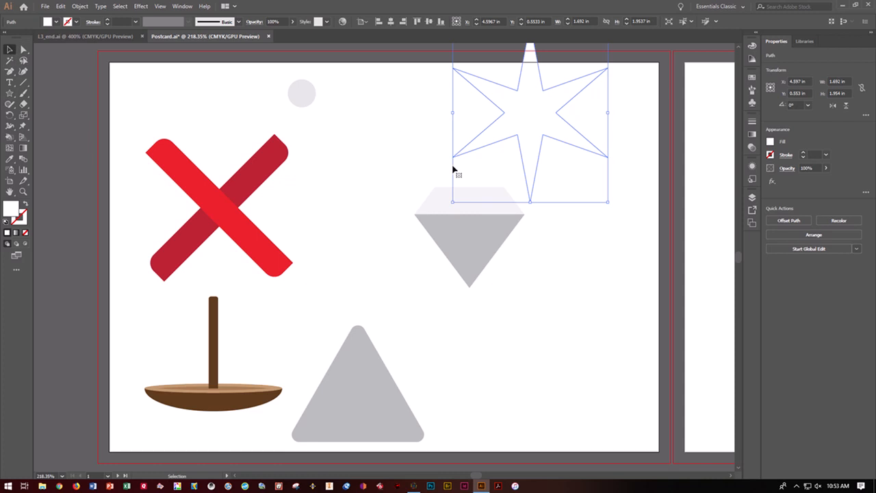
Scale the six-pointed star down to about 0.48 × 0.55 in, place it to the right of the diamond and deselect it.
{"action": "left_click_drag", "start_coordinate": [453, 200], "coordinate": [540, 139]}
{"action": "left_click_drag", "start_coordinate": [571, 78], "coordinate": [586, 197]}
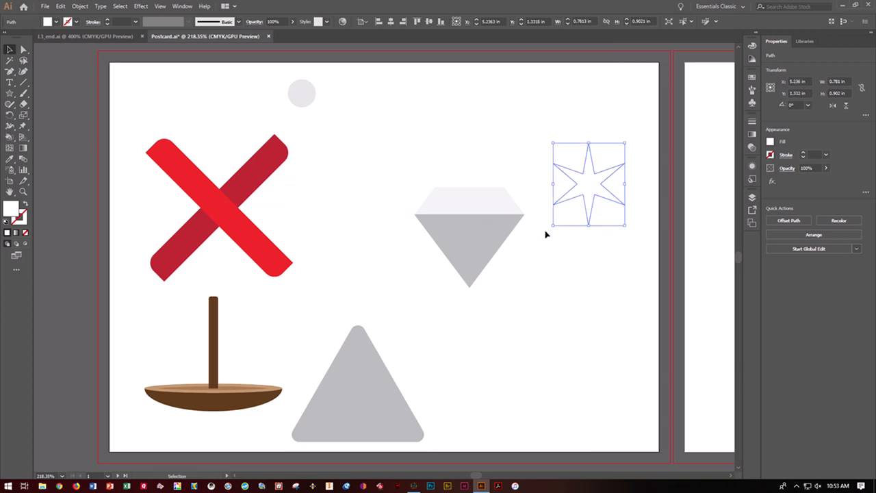
{"action": "left_click_drag", "start_coordinate": [554, 226], "coordinate": [580, 193]}
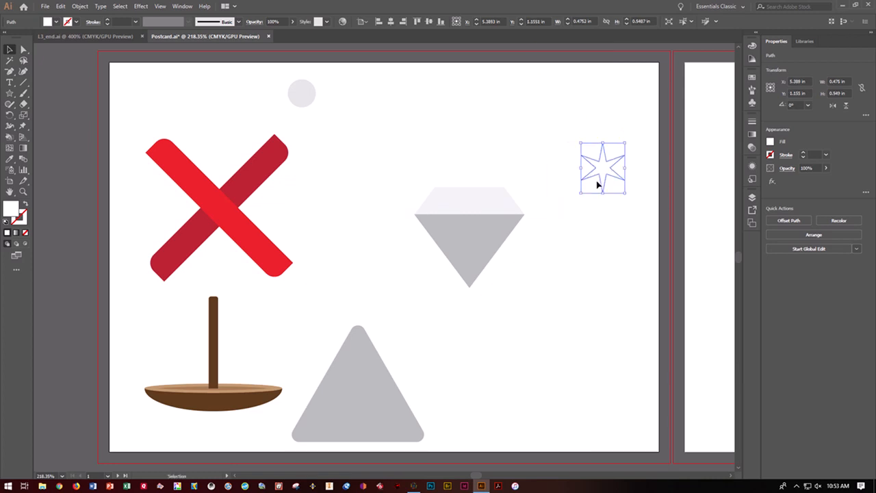
{"action": "left_click", "coordinate": [516, 154]}
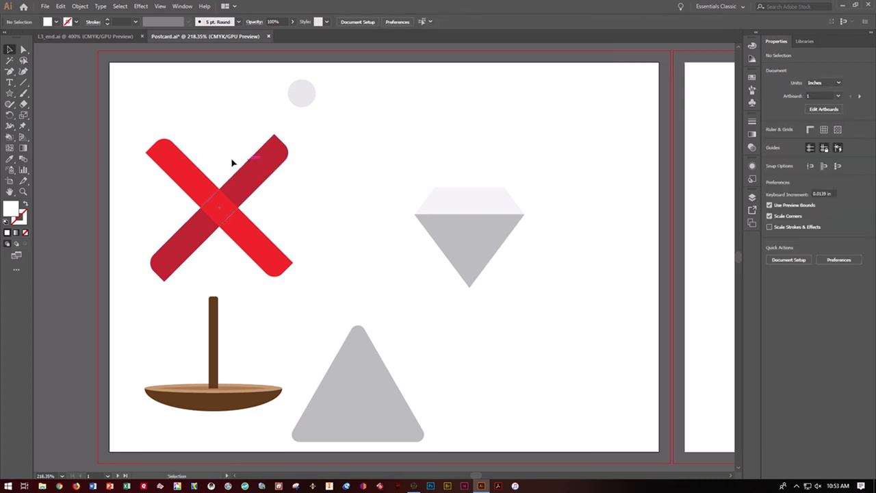
Draw a white eight-pointed star with long, thin points above and left of the diamond, about 1.75 in across.
{"action": "left_click", "coordinate": [11, 94]}
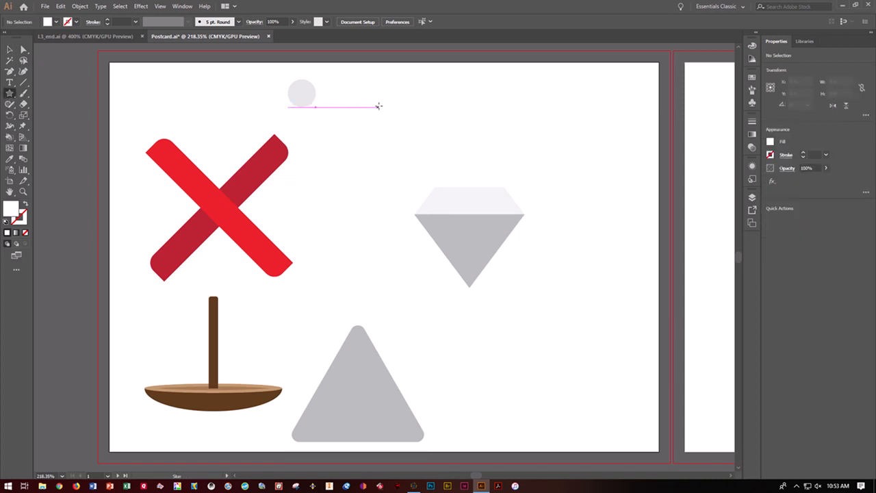
{"action": "left_click_drag", "start_coordinate": [404, 93], "coordinate": [431, 135]}
{"action": "key", "text": "Up"}
{"action": "key", "text": "Up"}
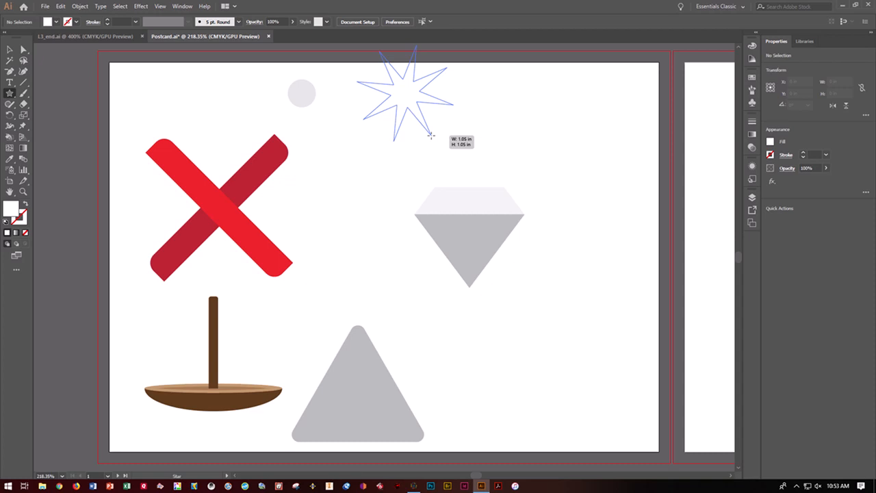
{"action": "left_click_drag", "start_coordinate": [431, 135], "coordinate": [466, 146]}
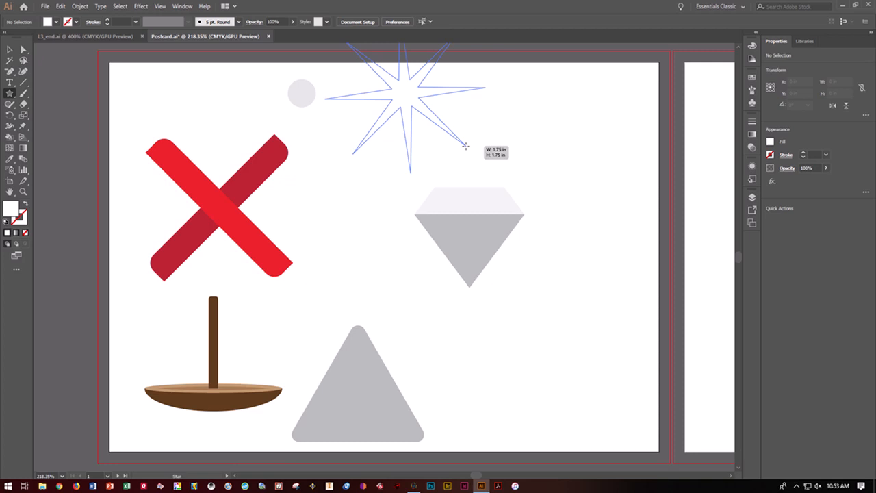
{"action": "left_click_drag", "start_coordinate": [465, 146], "coordinate": [466, 145]}
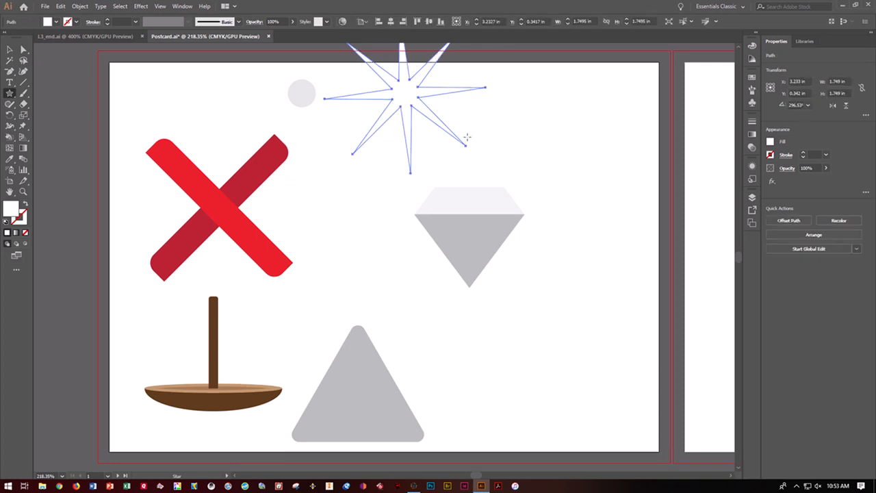
Scale the eight-pointed star down to about 1.15 in and move it close to the diamond's upper-left corner.
{"action": "left_click", "coordinate": [10, 49]}
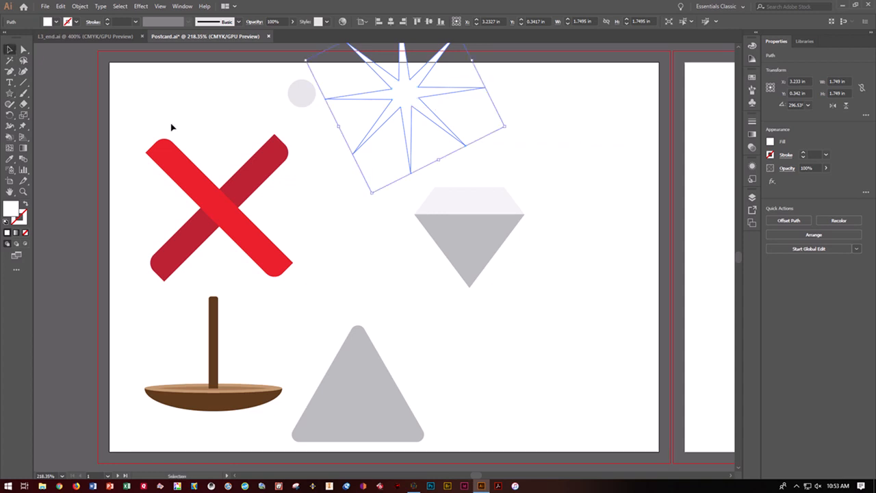
{"action": "left_click_drag", "start_coordinate": [372, 192], "coordinate": [396, 126]}
{"action": "left_click_drag", "start_coordinate": [417, 70], "coordinate": [420, 165]}
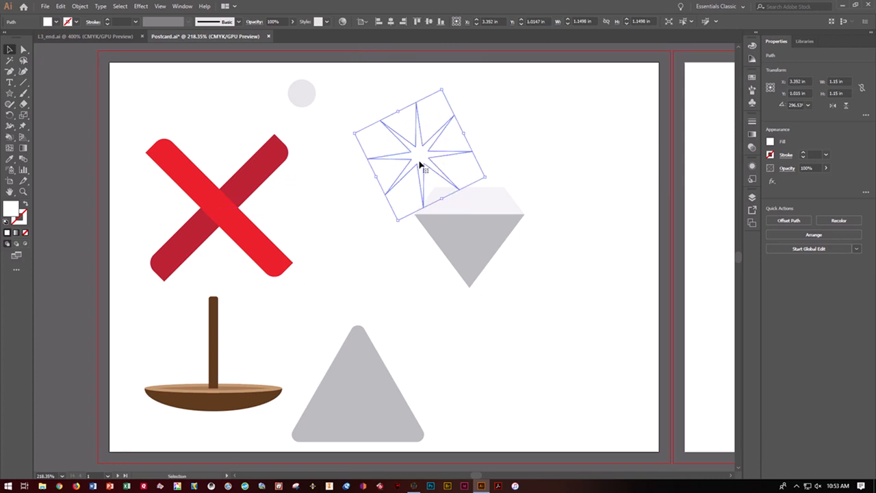
Inspect the artwork in Outline view to locate the white stars, and return to the preview display.
{"action": "left_click", "coordinate": [159, 6]}
{"action": "left_click", "coordinate": [173, 15]}
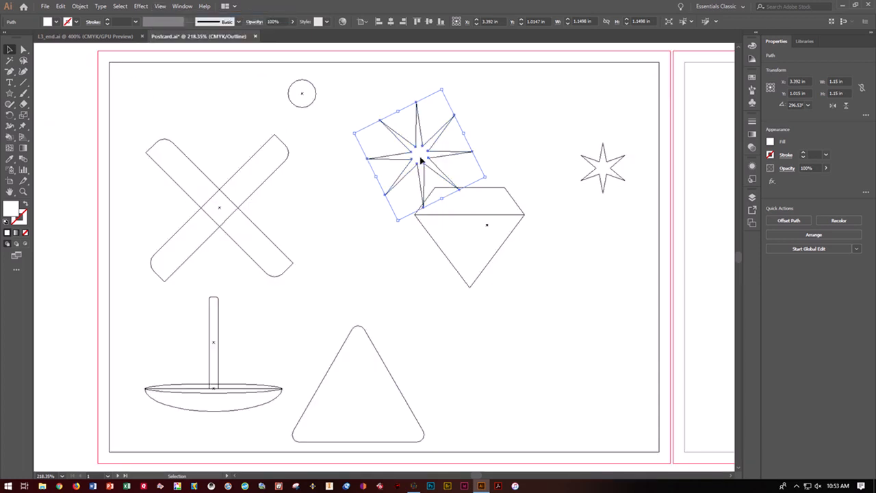
{"action": "key", "text": "ctrl+y"}
{"action": "key", "text": "ctrl+shift+a"}
{"action": "left_click", "coordinate": [162, 6]}
{"action": "left_click", "coordinate": [161, 6]}
{"action": "left_click", "coordinate": [160, 6]}
{"action": "left_click", "coordinate": [171, 17]}
Move the eight-pointed star over the diamond's upper-left corner and scale it down to about 0.67 in.
{"action": "left_click_drag", "start_coordinate": [420, 164], "coordinate": [426, 223]}
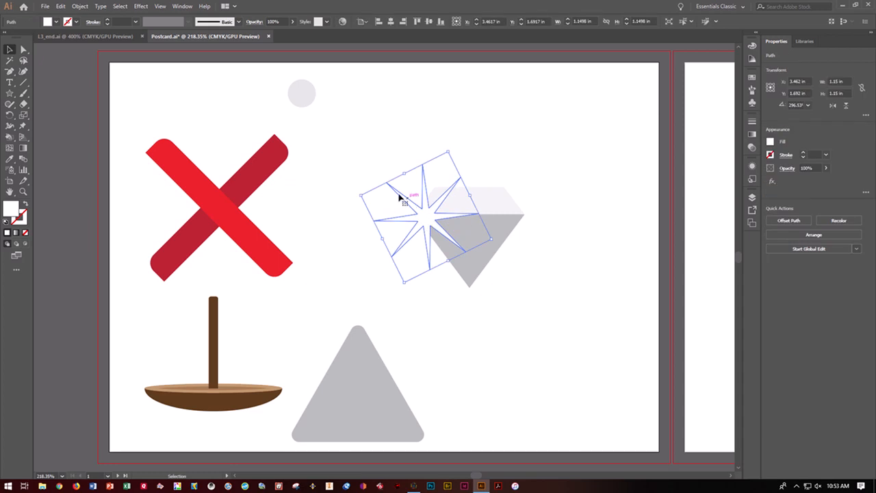
{"action": "left_click_drag", "start_coordinate": [363, 195], "coordinate": [434, 222]}
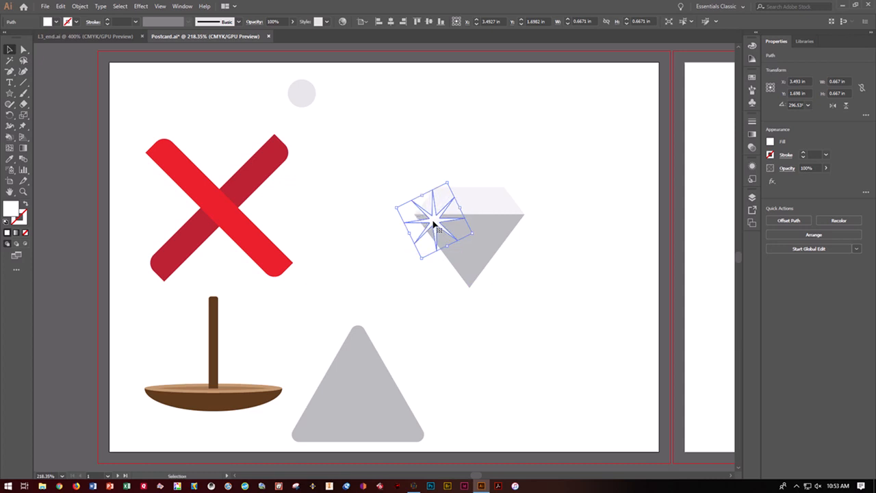
Move the white six-pointed star onto the diamond's upper-right corner.
{"action": "left_click", "coordinate": [548, 191]}
{"action": "left_click_drag", "start_coordinate": [525, 142], "coordinate": [590, 221]}
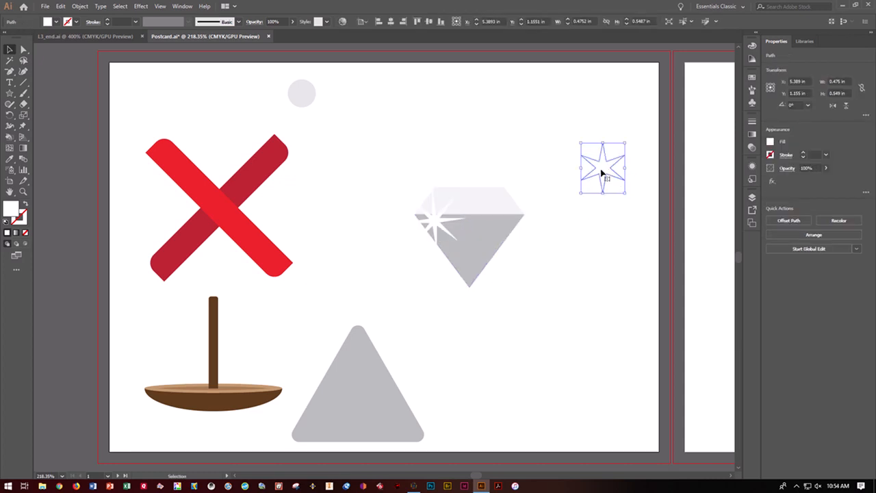
{"action": "left_click_drag", "start_coordinate": [602, 172], "coordinate": [501, 197]}
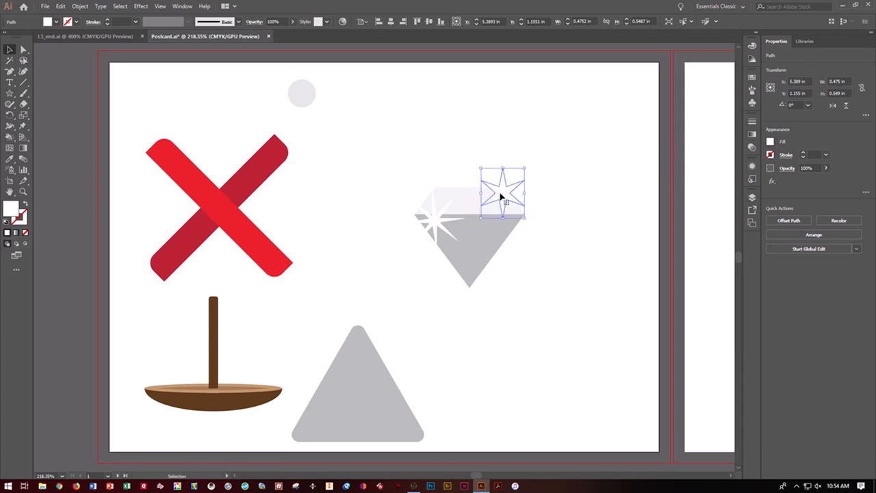
{"action": "left_click", "coordinate": [545, 278]}
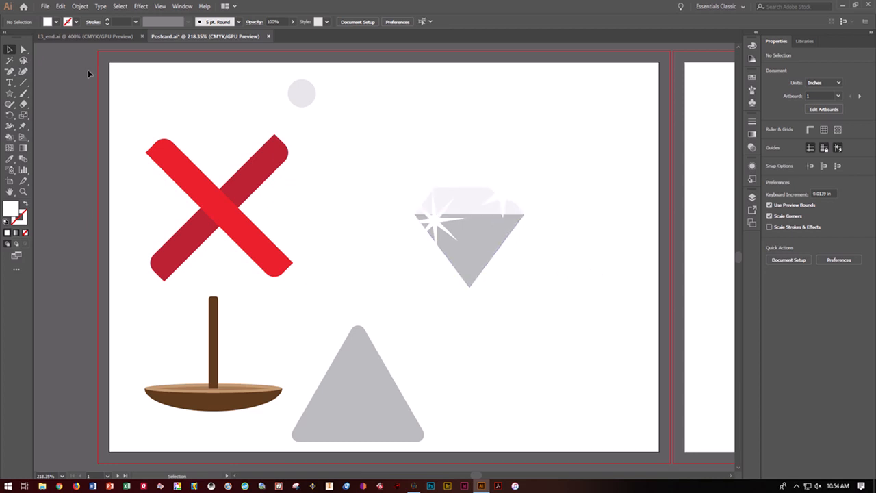
Group the diamond with its two white stars and move the group to the artboard's lower-right area.
{"action": "left_click", "coordinate": [104, 36]}
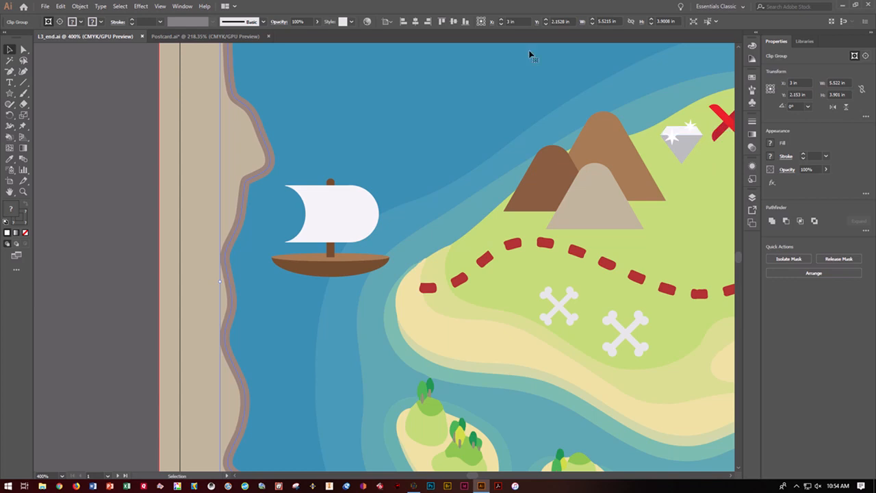
{"action": "left_click", "coordinate": [237, 34]}
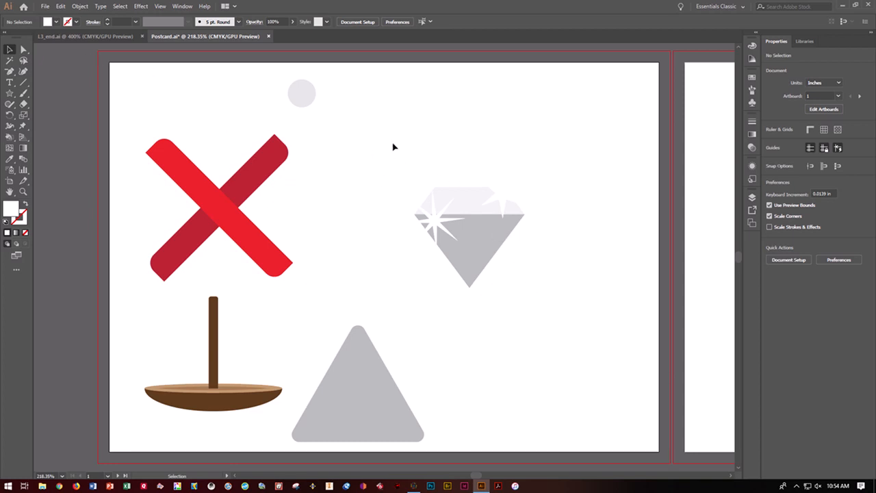
{"action": "left_click_drag", "start_coordinate": [391, 138], "coordinate": [565, 301]}
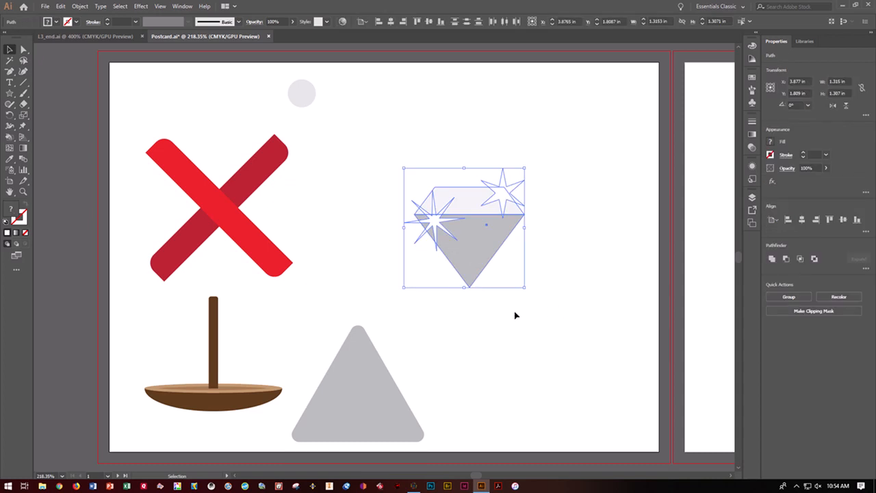
{"action": "left_click", "coordinate": [798, 299]}
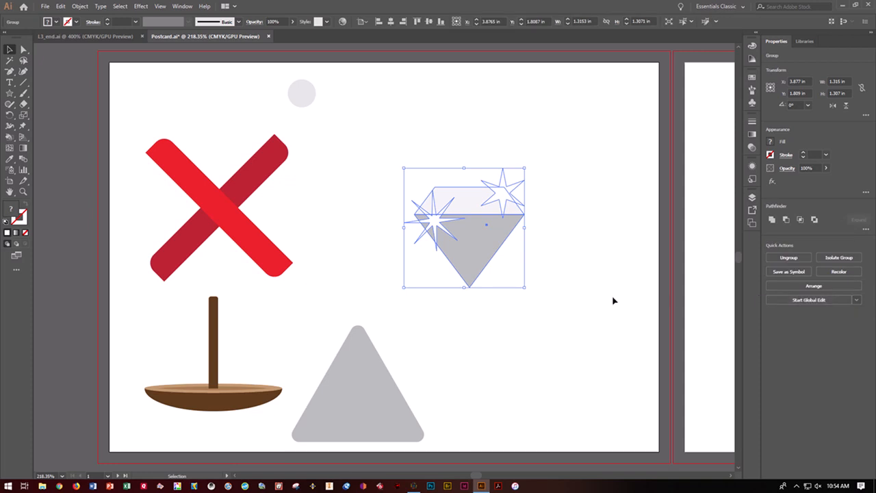
{"action": "left_click", "coordinate": [533, 273]}
{"action": "left_click_drag", "start_coordinate": [506, 253], "coordinate": [594, 403]}
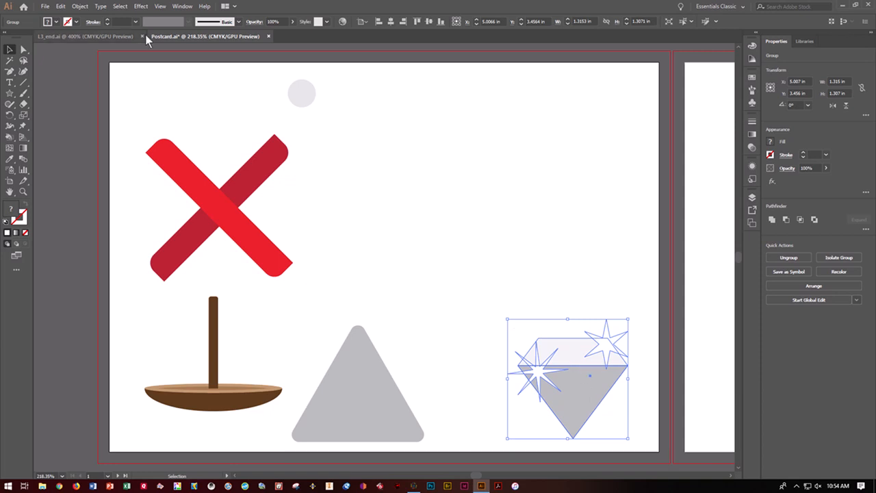
Draw a straight line about 1.51 in long in the empty area above the diamond and set its angle to 0°.
{"action": "left_click", "coordinate": [90, 35]}
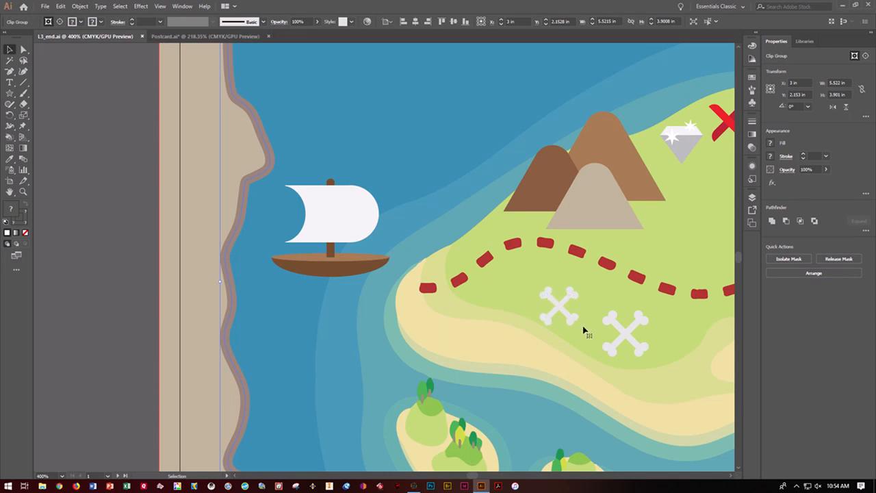
{"action": "left_click", "coordinate": [188, 34]}
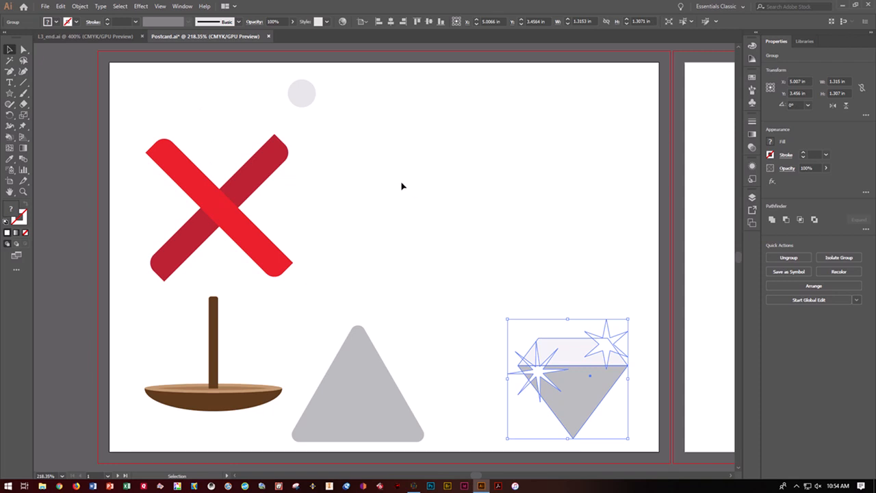
{"action": "left_click", "coordinate": [23, 82]}
{"action": "left_click", "coordinate": [55, 83]}
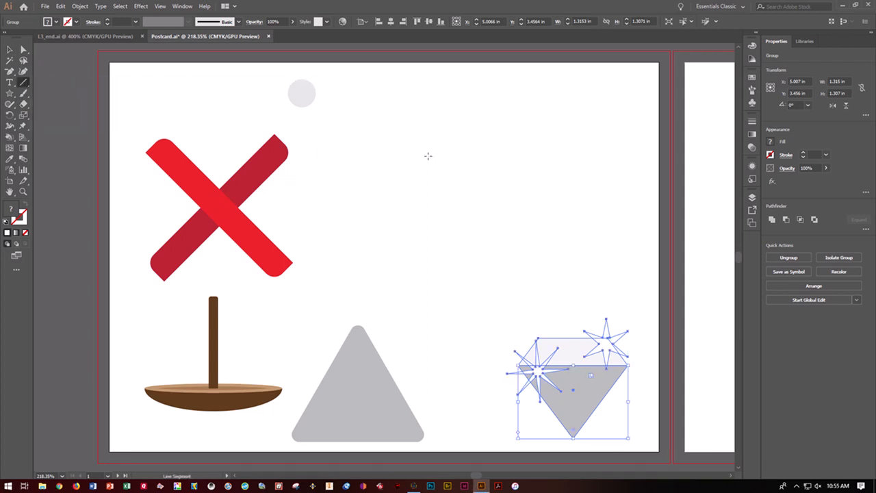
{"action": "left_click_drag", "start_coordinate": [417, 188], "coordinate": [544, 135]}
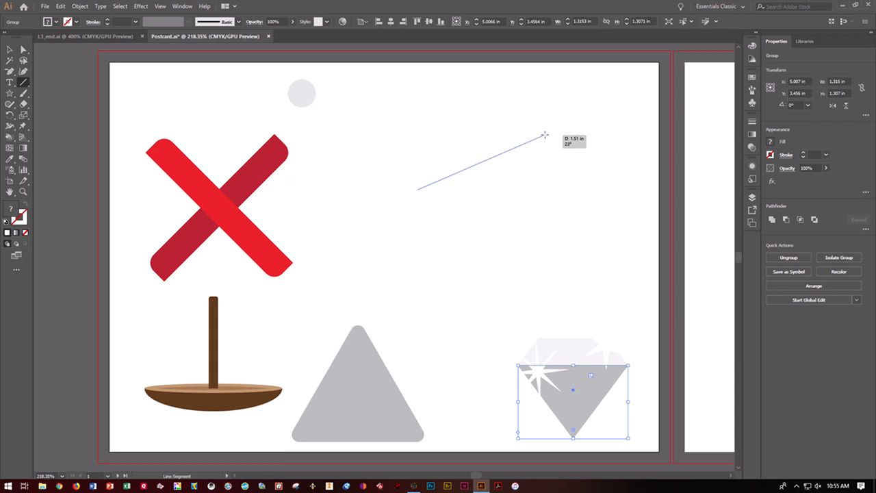
{"action": "left_click_drag", "start_coordinate": [544, 135], "coordinate": [544, 135]}
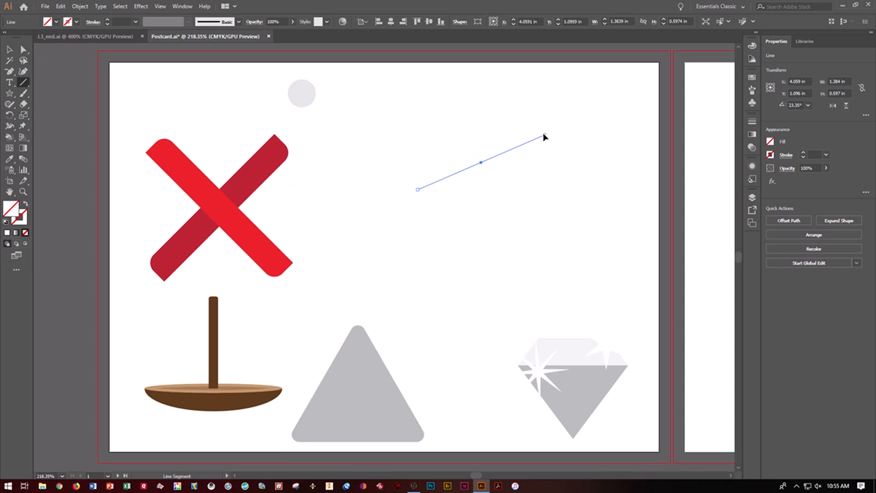
{"action": "left_click_drag", "start_coordinate": [542, 134], "coordinate": [510, 160]}
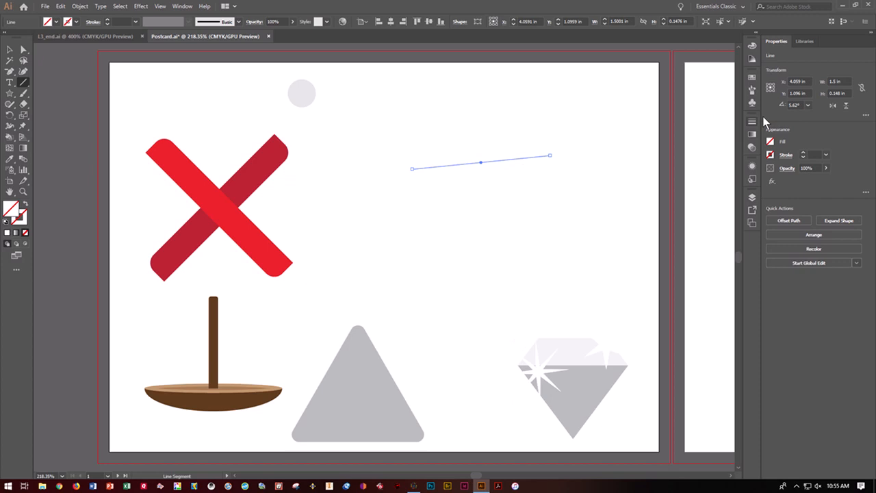
{"action": "left_click", "coordinate": [808, 107]}
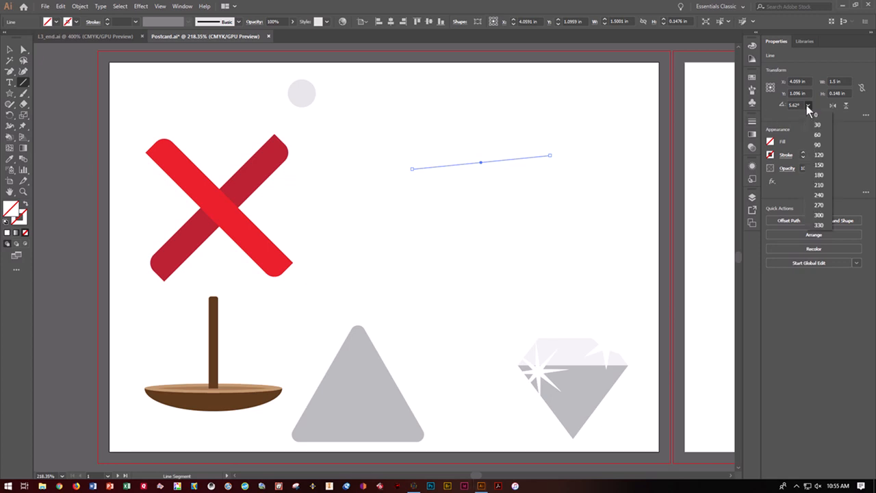
{"action": "left_click", "coordinate": [809, 113]}
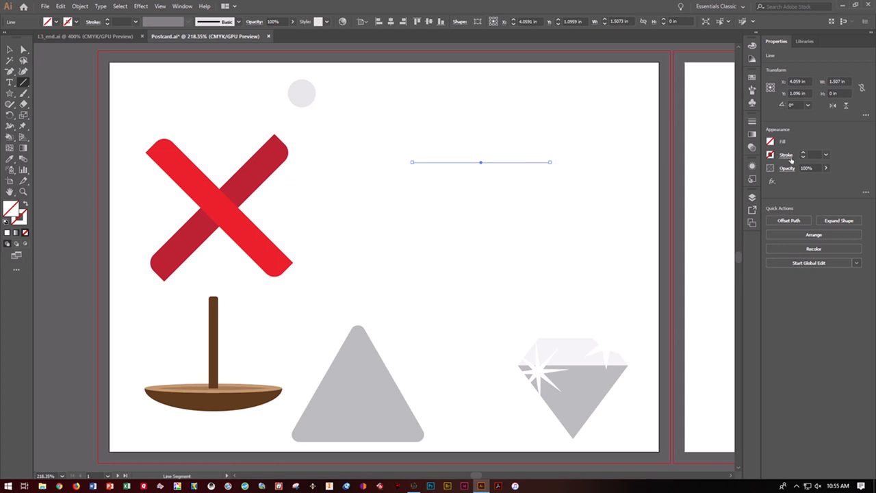
Give the horizontal line a 15 pt stroke in the light grey C=0 M=0 Y=0 K=10 swatch.
{"action": "left_click", "coordinate": [826, 154]}
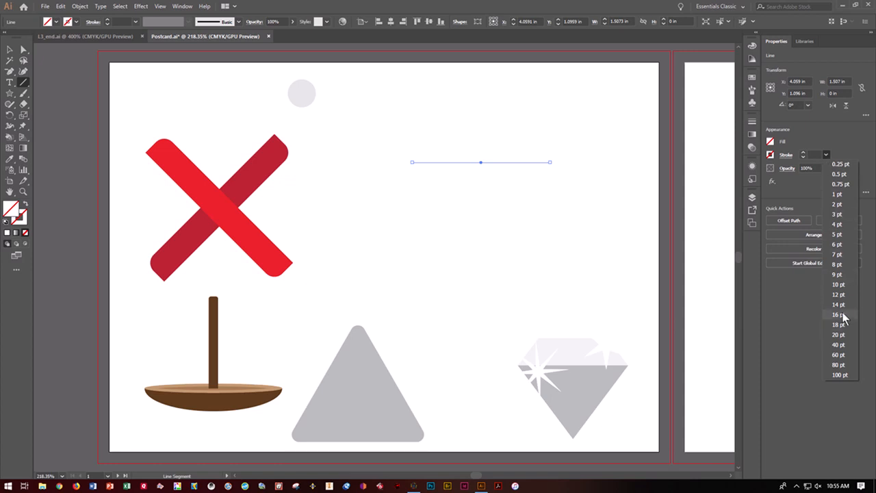
{"action": "left_click", "coordinate": [814, 154]}
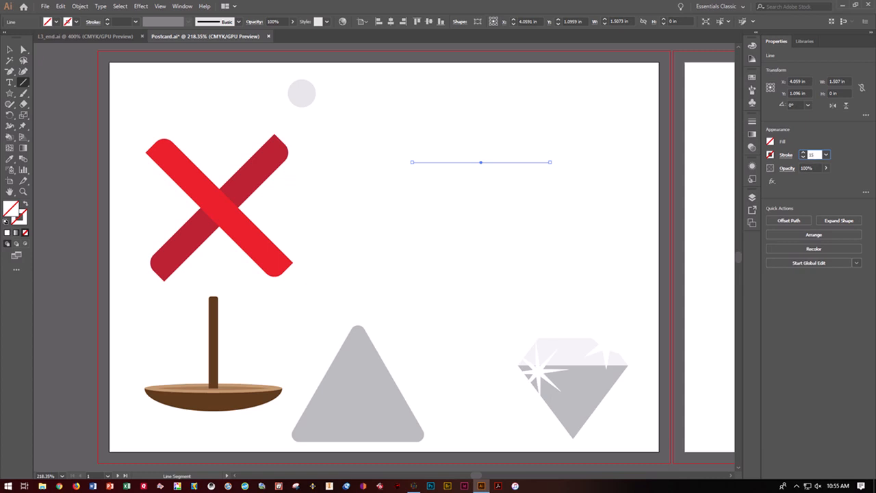
{"action": "left_click", "coordinate": [771, 156]}
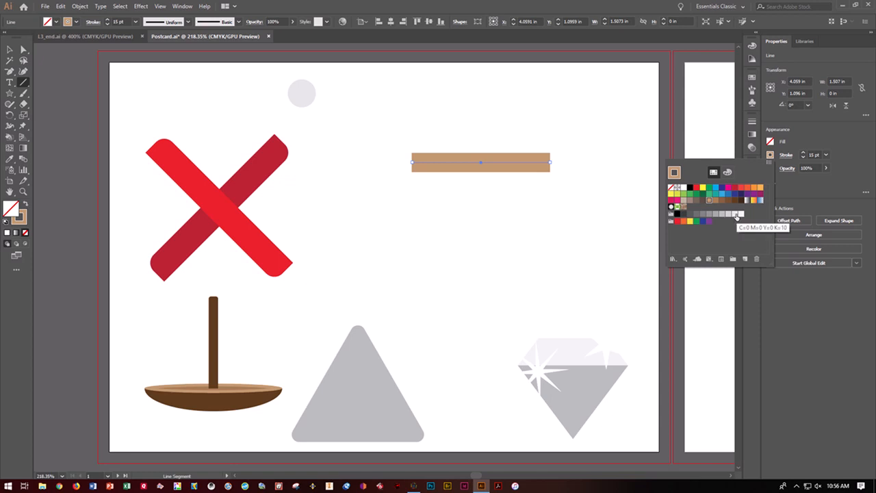
{"action": "left_click", "coordinate": [737, 215]}
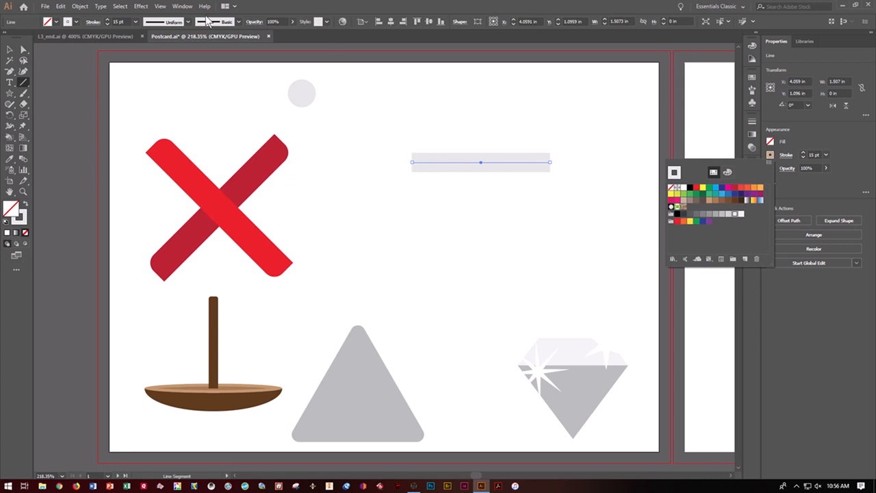
Convert the light grey line into a filled bar with Outline Stroke.
{"action": "left_click", "coordinate": [80, 7]}
{"action": "left_click", "coordinate": [80, 6]}
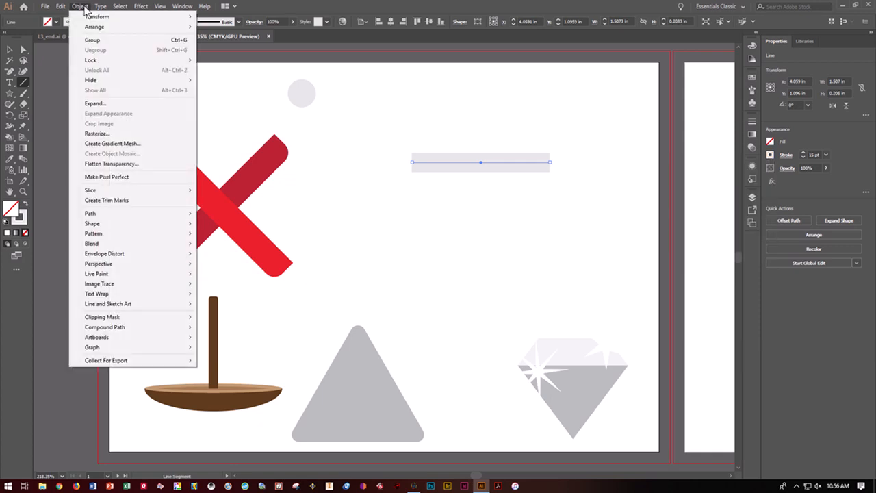
{"action": "mouse_move", "coordinate": [143, 213]}
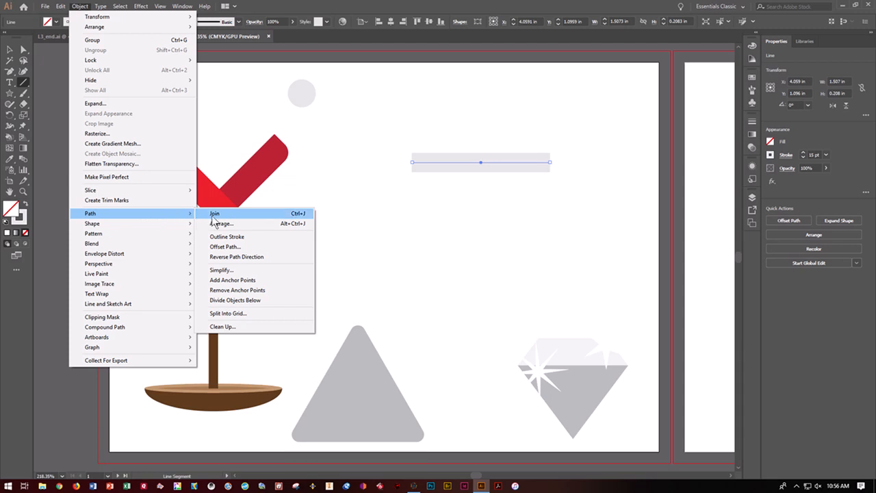
{"action": "left_click", "coordinate": [226, 237]}
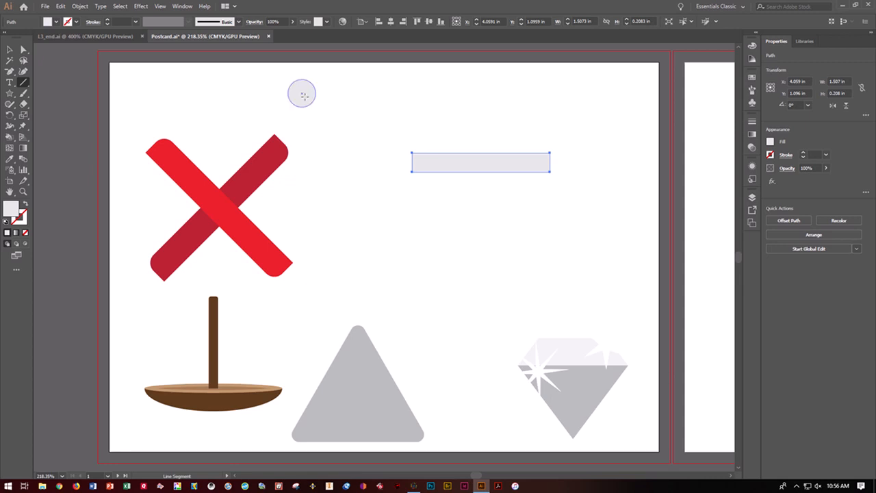
Move the light grey circle onto the bar's upper-left corner and place a pasted copy on its lower-left corner.
{"action": "left_click", "coordinate": [10, 52]}
{"action": "left_click_drag", "start_coordinate": [304, 99], "coordinate": [412, 156]}
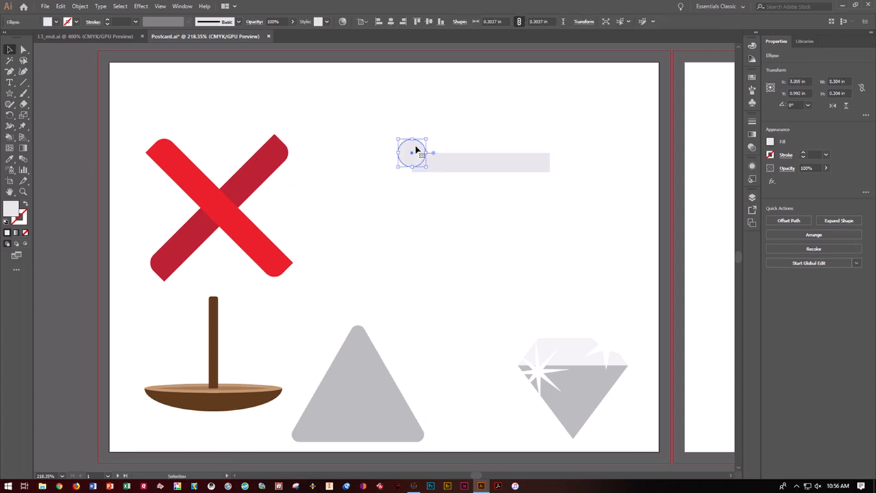
{"action": "left_click", "coordinate": [60, 7]}
{"action": "left_click", "coordinate": [69, 50]}
{"action": "left_click", "coordinate": [62, 8]}
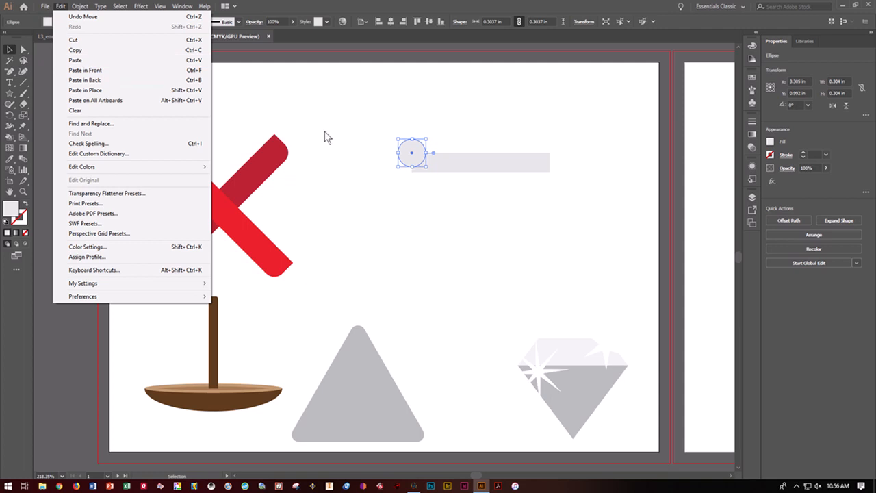
{"action": "left_click", "coordinate": [122, 70]}
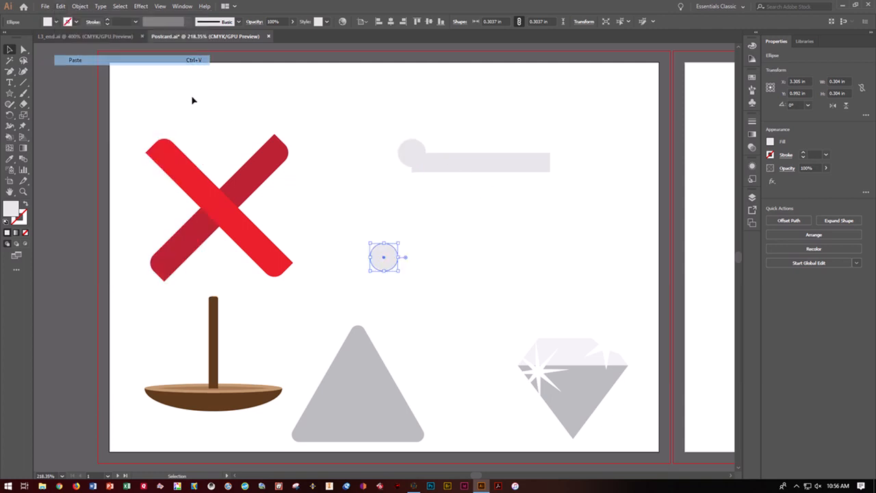
{"action": "left_click_drag", "start_coordinate": [394, 257], "coordinate": [418, 172]}
{"action": "left_click", "coordinate": [436, 217]}
{"action": "left_click", "coordinate": [413, 179]}
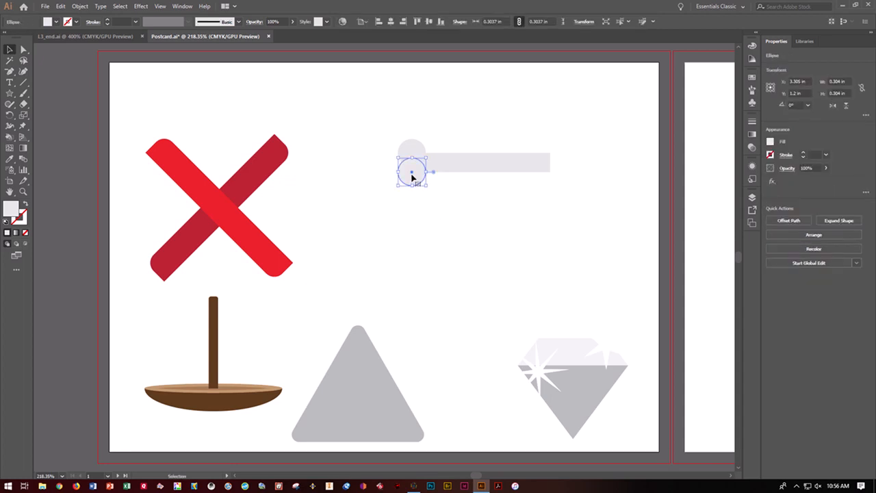
Place circle copies on the bar's upper-right and lower-right corners to complete the bone shape.
{"action": "left_click_drag", "start_coordinate": [416, 179], "coordinate": [559, 159]}
{"action": "left_click", "coordinate": [577, 241]}
{"action": "left_click", "coordinate": [563, 259]}
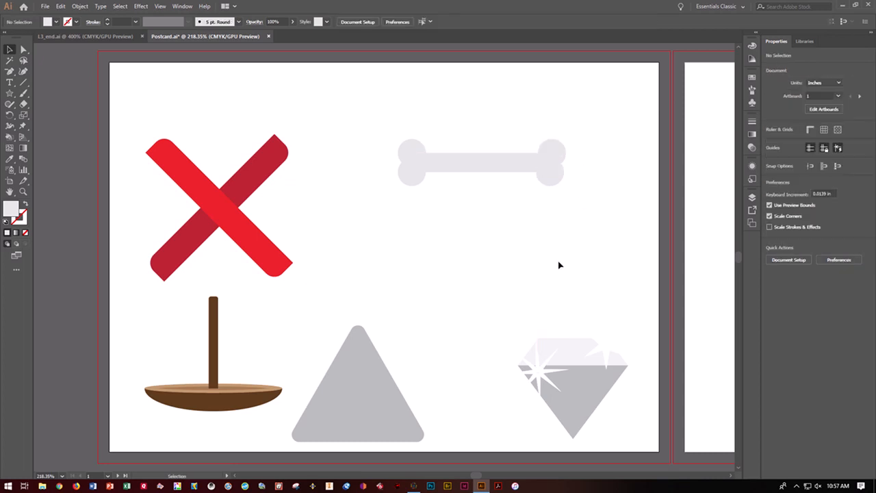
Shift the bone's lower-left circle slightly outward to the left.
{"action": "left_click", "coordinate": [413, 180]}
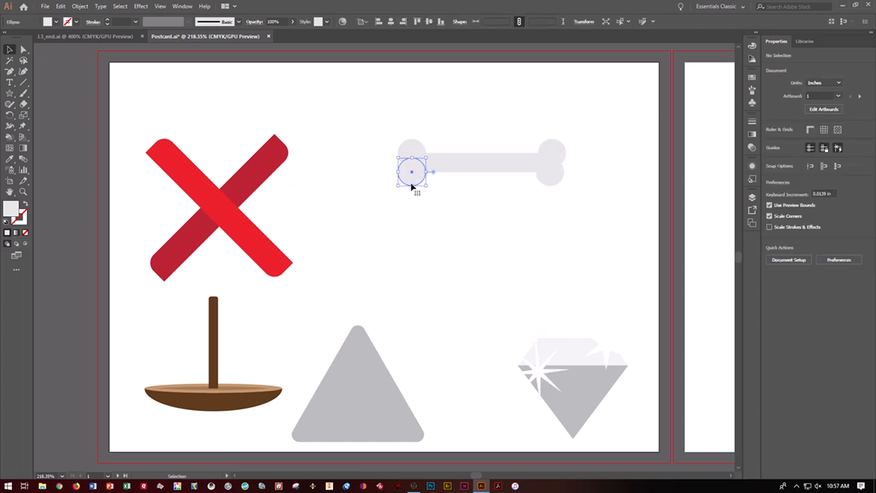
{"action": "left_click_drag", "start_coordinate": [413, 188], "coordinate": [405, 189]}
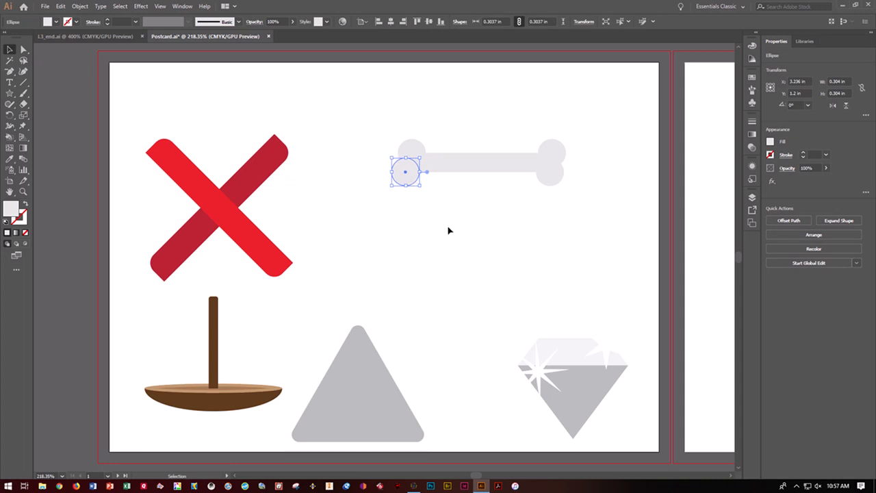
{"action": "left_click", "coordinate": [464, 261]}
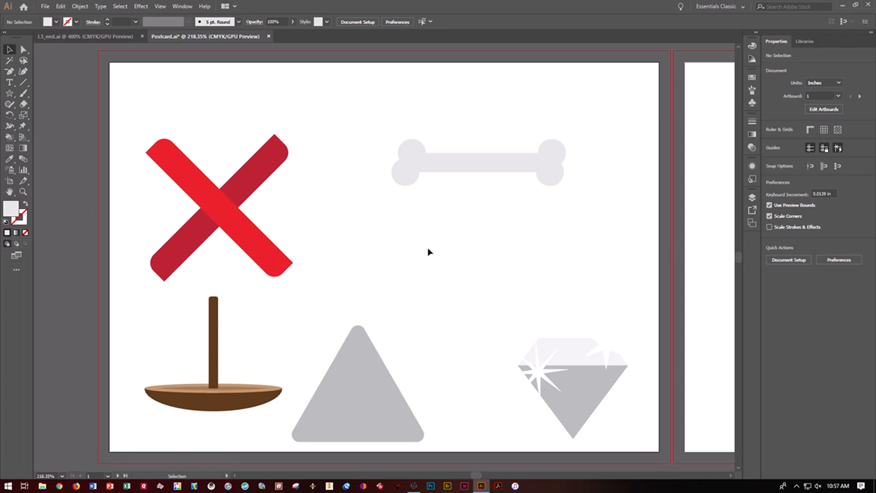
Group the bar with its four circles and rotate the bone counterclockwise to about 45.6°.
{"action": "left_click_drag", "start_coordinate": [366, 132], "coordinate": [579, 193]}
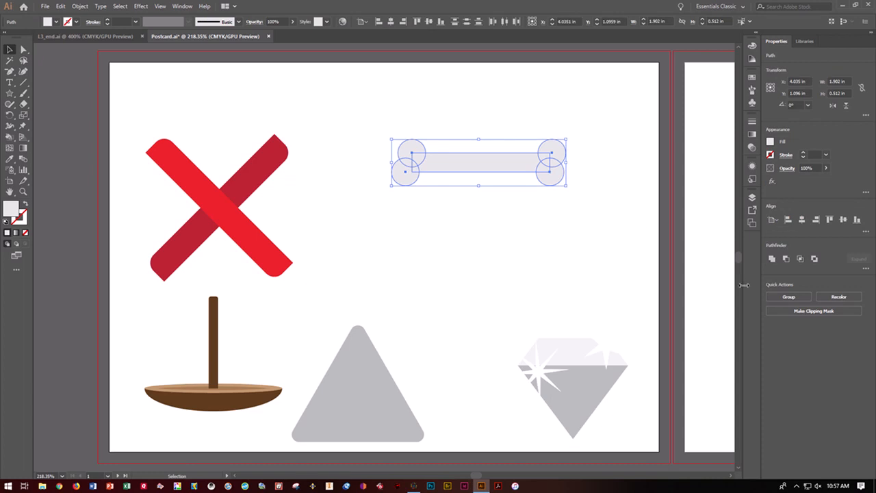
{"action": "left_click", "coordinate": [787, 299]}
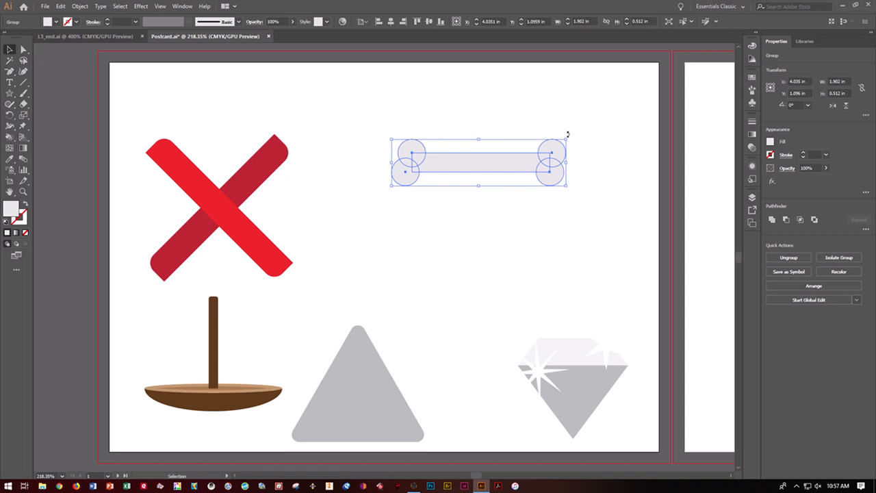
{"action": "mouse_move", "coordinate": [567, 134]}
{"action": "left_mouse_down"}
{"action": "mouse_move", "coordinate": [567, 121]}
{"action": "mouse_move", "coordinate": [565, 143]}
{"action": "left_mouse_up"}
{"action": "left_click_drag", "start_coordinate": [570, 190], "coordinate": [551, 89]}
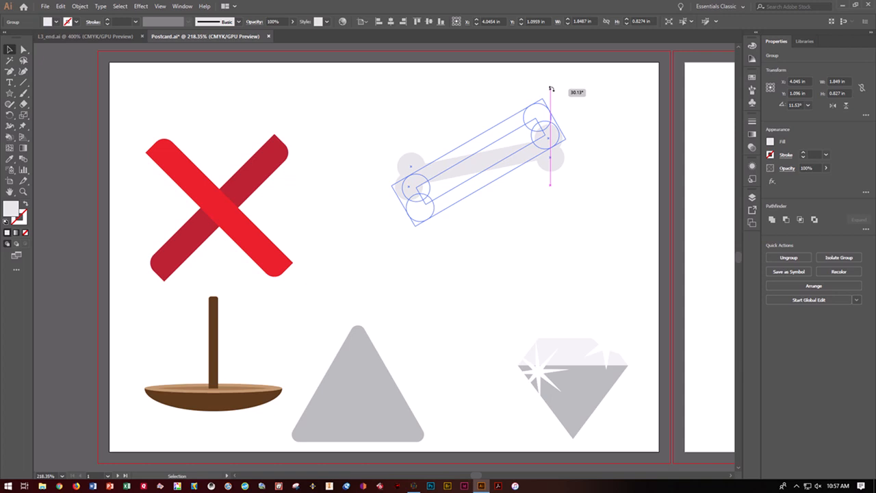
{"action": "left_click_drag", "start_coordinate": [551, 89], "coordinate": [528, 72]}
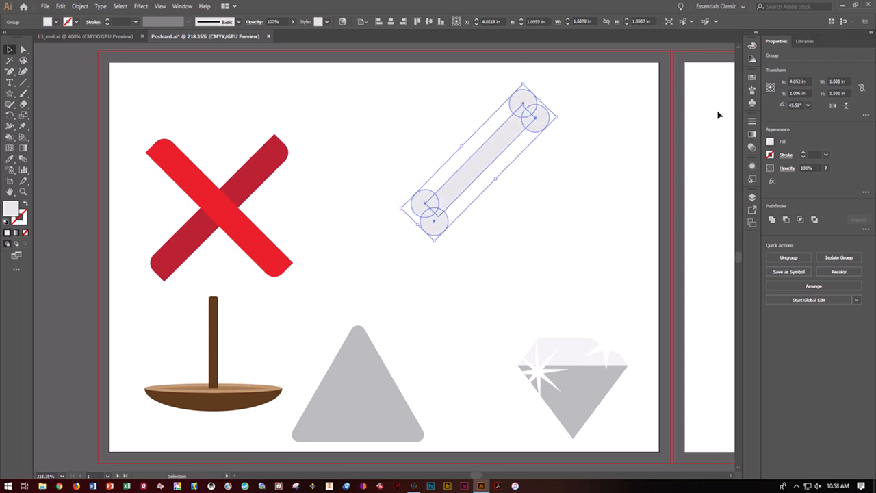
Set the bone group's rotation to 45° and reflect a copy of it across the vertical axis to form the crossbones.
{"action": "left_click", "coordinate": [797, 104]}
{"action": "key", "text": "Return"}
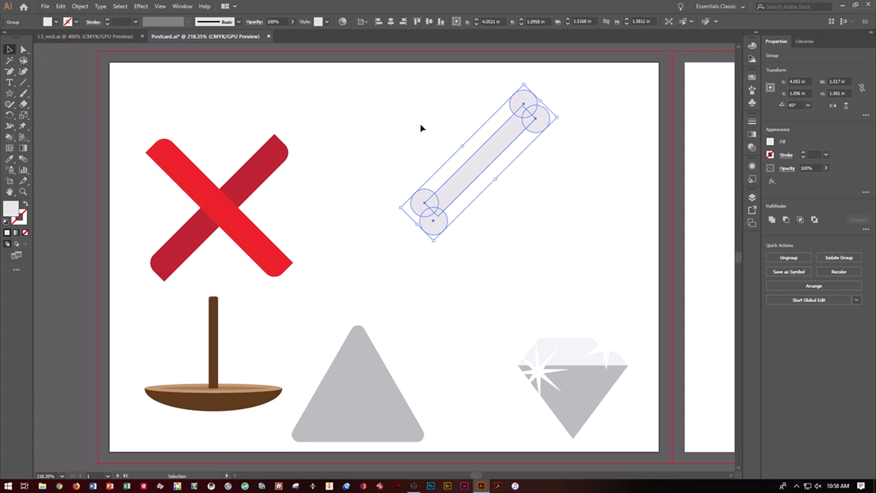
{"action": "left_click", "coordinate": [86, 8]}
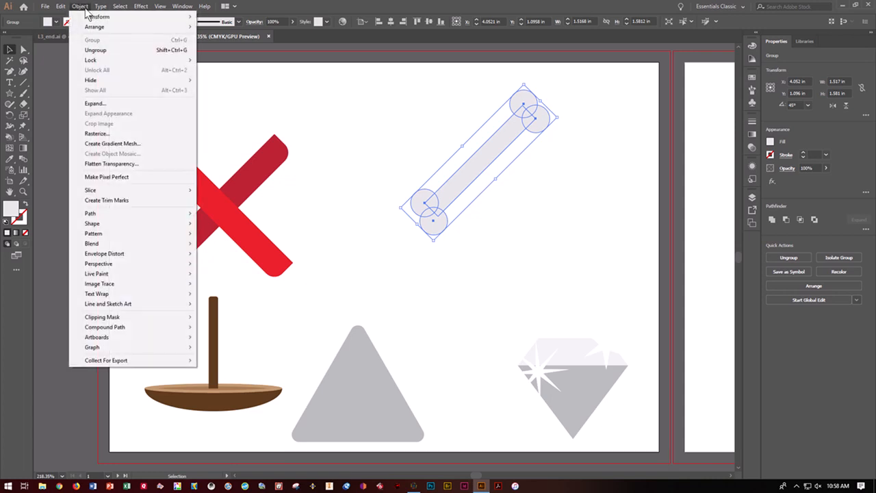
{"action": "mouse_move", "coordinate": [89, 18]}
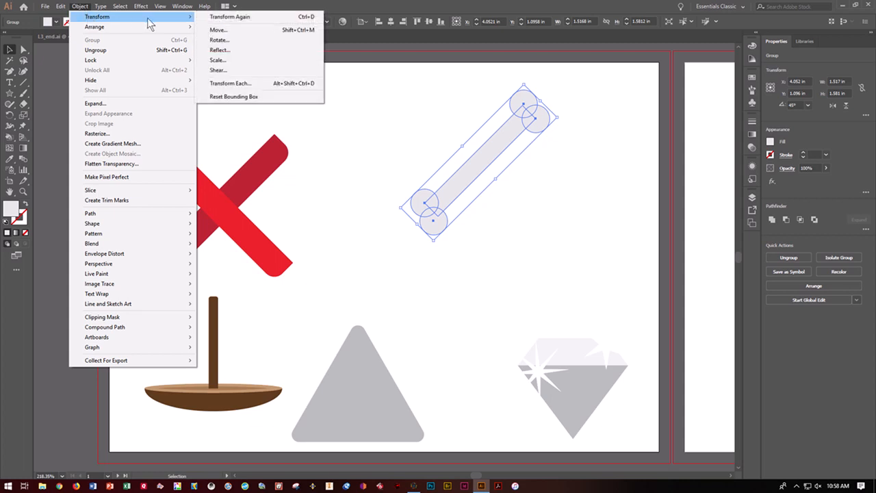
{"action": "left_click", "coordinate": [219, 50]}
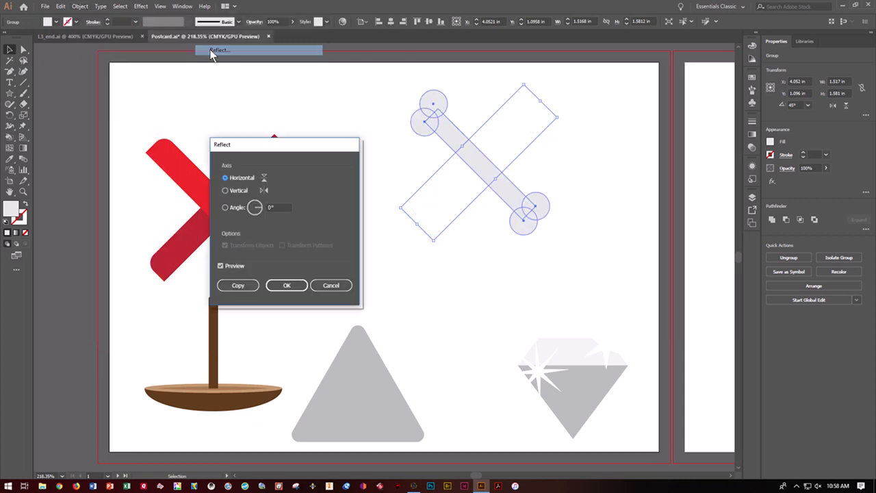
{"action": "left_click", "coordinate": [225, 190]}
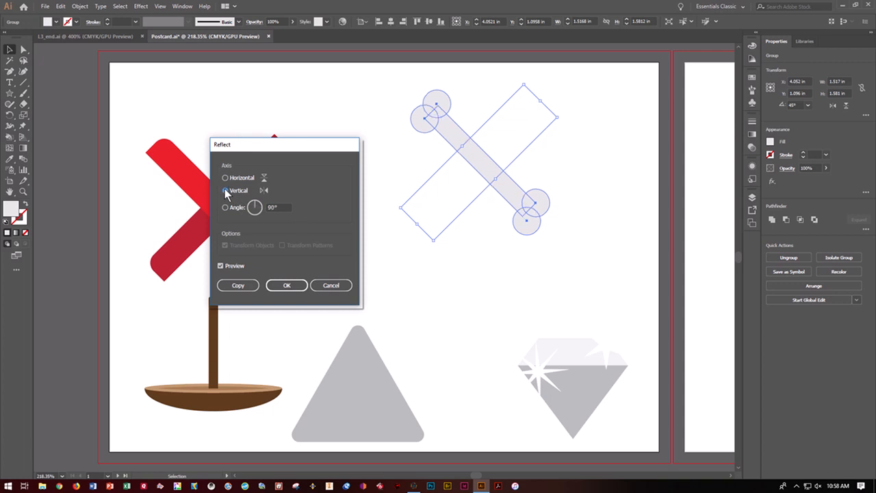
{"action": "left_click", "coordinate": [240, 285]}
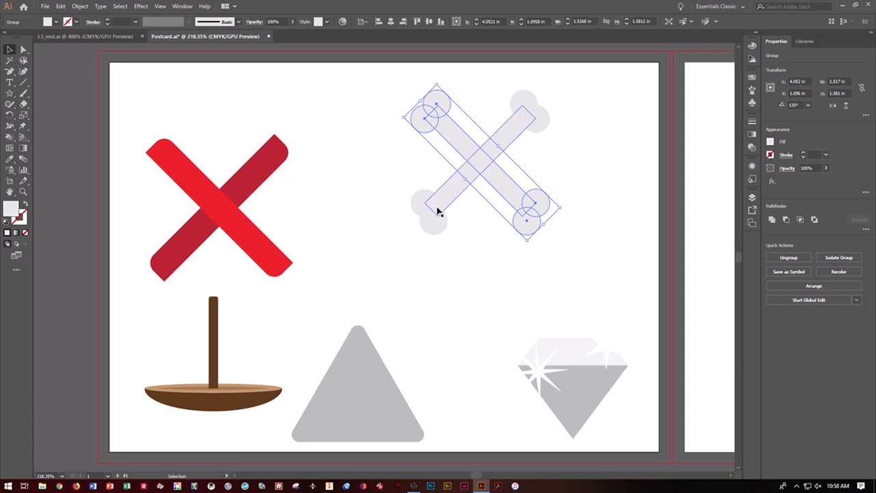